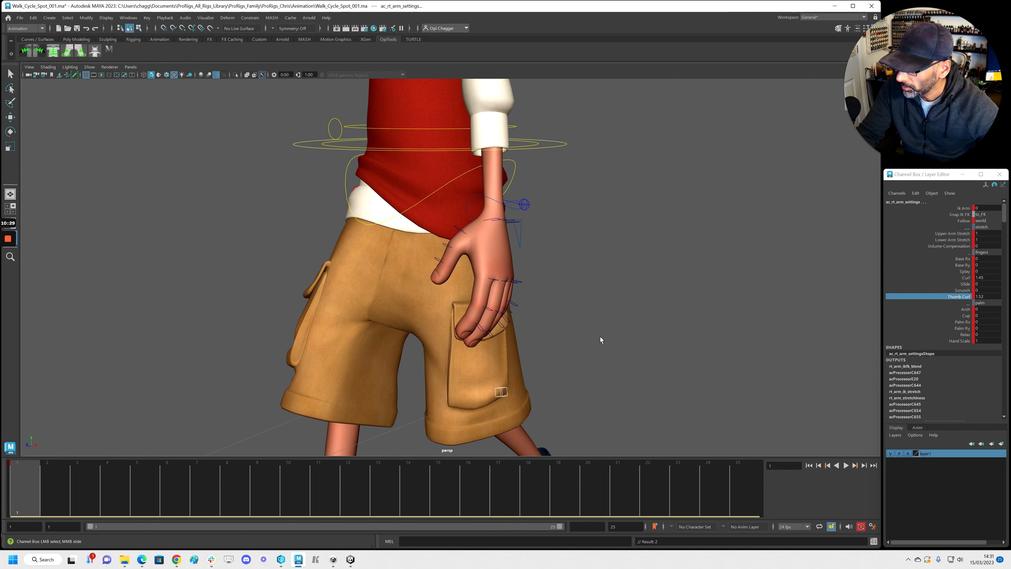
# Pose both thumbs by rotating the left base joint to about 5.85, 24.06, -12.86 and the right to about 25 in Y and 8.3 in Z
pyautogui.click(455, 227)
pyautogui.press('e')
pyautogui.moveTo(455, 217); pyautogui.dragTo(496, 240)
pyautogui.moveTo(496, 239)
pyautogui.keyDown('alt'); pyautogui.mouseDown()
pyautogui.moveTo(463, 272)
pyautogui.moveTo(491, 255)
pyautogui.mouseUp(); pyautogui.keyUp('alt')
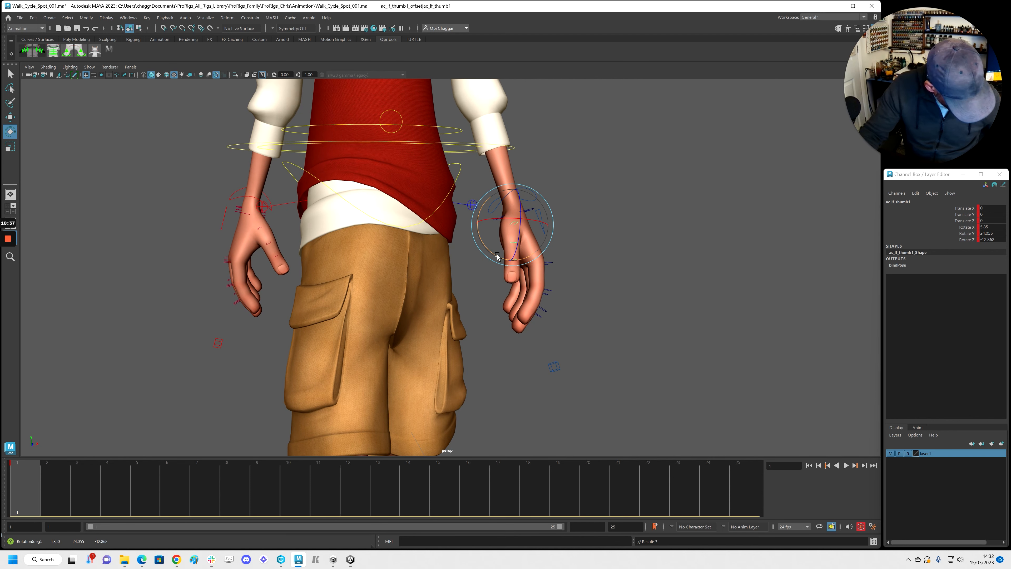
pyautogui.click(263, 225)
pyautogui.moveTo(292, 242); pyautogui.dragTo(319, 255)
# Play the walk cycle and examine the thumb and arm poses from several angles, ending on a side view
pyautogui.keyDown('alt'); pyautogui.moveTo(319, 255); pyautogui.dragTo(145, 321, button='right'); pyautogui.keyUp('alt')
pyautogui.hotkey('alt', 'v')
pyautogui.keyDown('alt'); pyautogui.moveTo(145, 321); pyautogui.dragTo(481, 305); pyautogui.keyUp('alt')
pyautogui.hotkey('alt', 'v')
pyautogui.keyDown('alt'); pyautogui.moveTo(481, 305); pyautogui.dragTo(449, 298, button='right'); pyautogui.keyUp('alt')
pyautogui.keyDown('alt'); pyautogui.moveTo(449, 297); pyautogui.dragTo(432, 321); pyautogui.keyUp('alt')
pyautogui.keyDown('alt'); pyautogui.moveTo(413, 256); pyautogui.dragTo(334, 263); pyautogui.keyUp('alt')
pyautogui.keyDown('alt'); pyautogui.moveTo(530, 255); pyautogui.dragTo(474, 255); pyautogui.keyUp('alt')
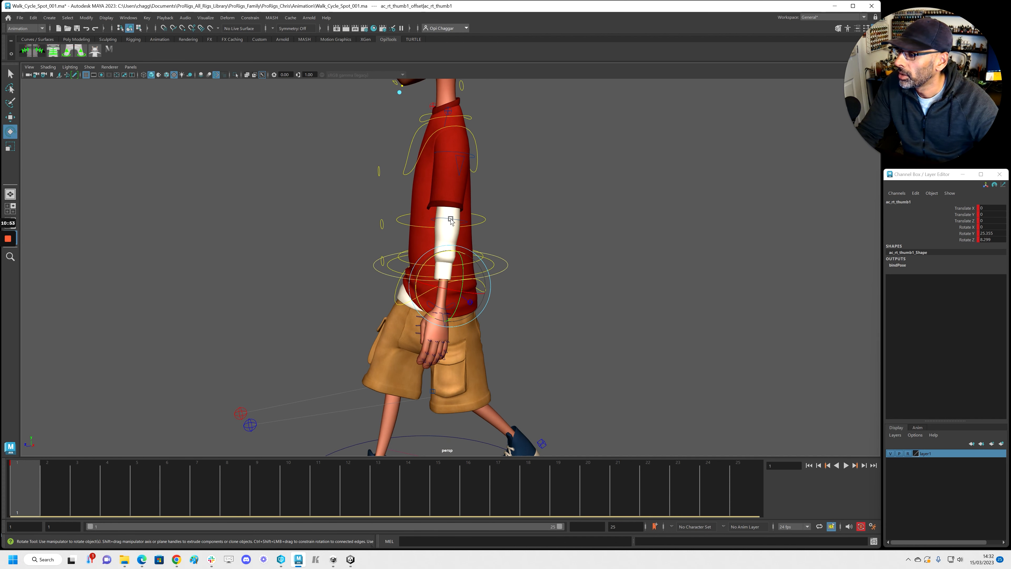
# At frame 1, bend the left elbow FK control forward and set its Rotate Y to -10
pyautogui.click(451, 220)
pyautogui.keyDown('alt'); pyautogui.moveTo(535, 250); pyautogui.dragTo(524, 284); pyautogui.keyUp('alt')
pyautogui.click(964, 208)
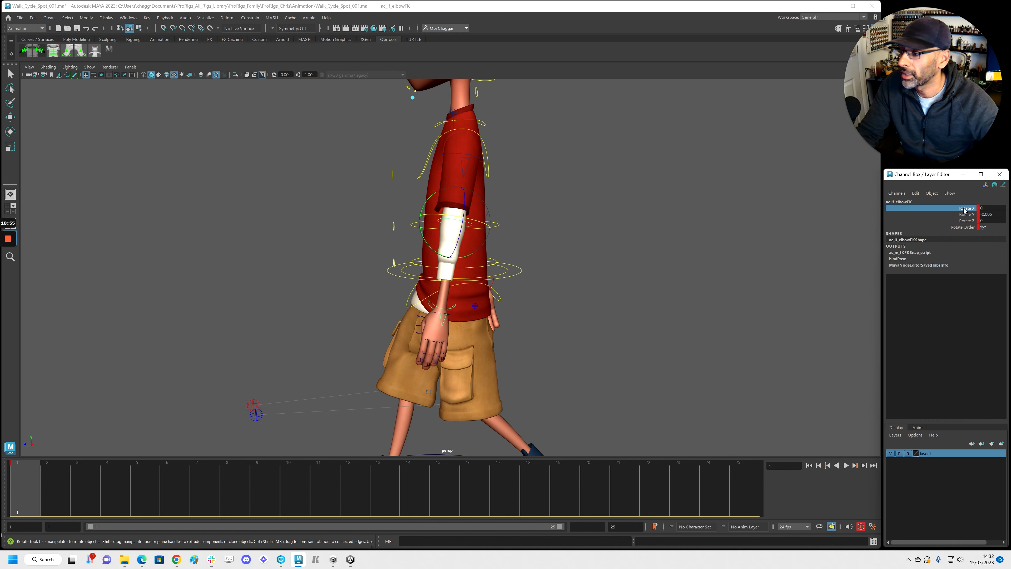
pyautogui.hotkey('alt', 'v')
pyautogui.moveTo(426, 250); pyautogui.dragTo(423, 242)
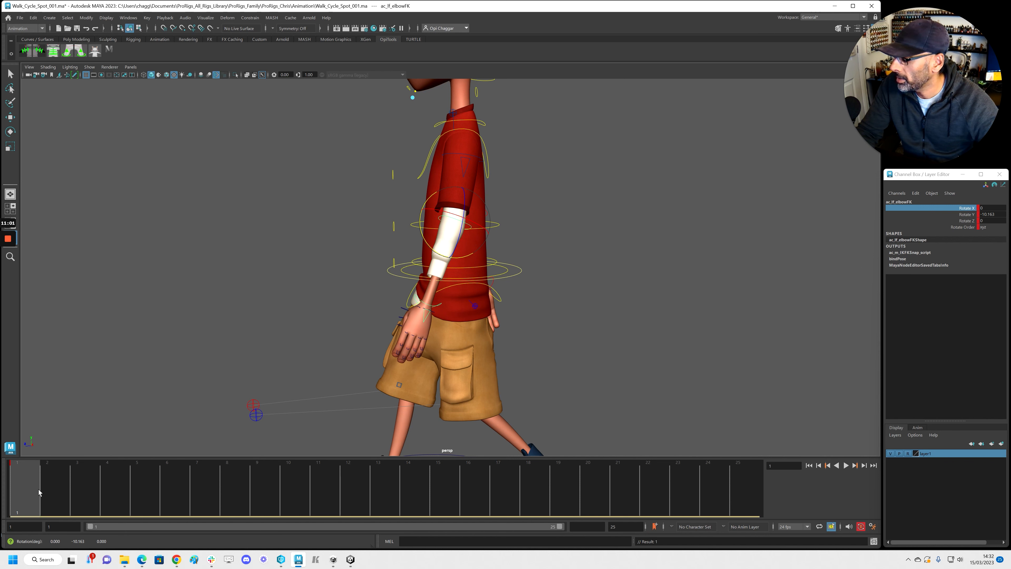
pyautogui.hotkey('alt', 'v')
pyautogui.hotkey('alt', 'v')
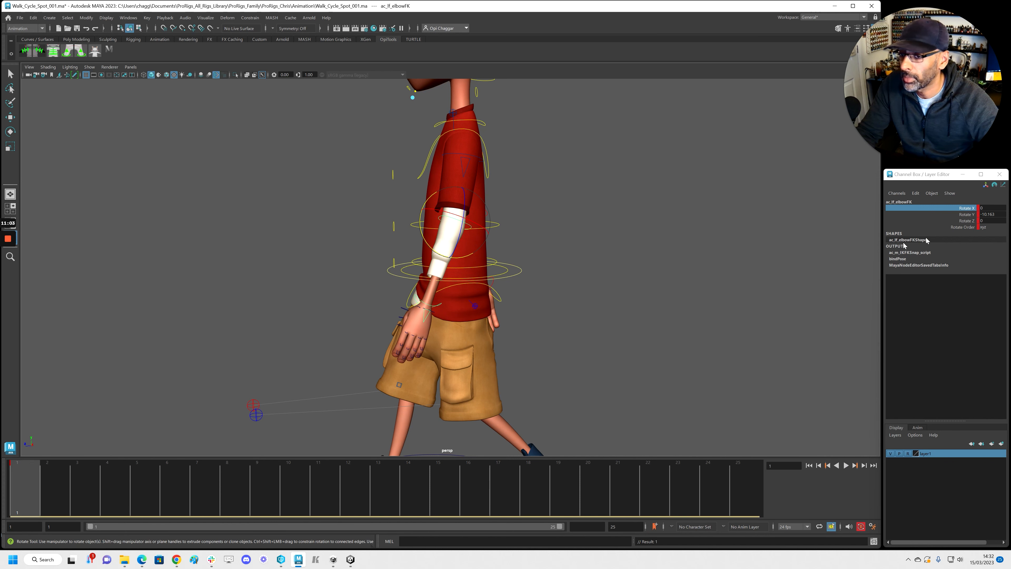
pyautogui.click(989, 215)
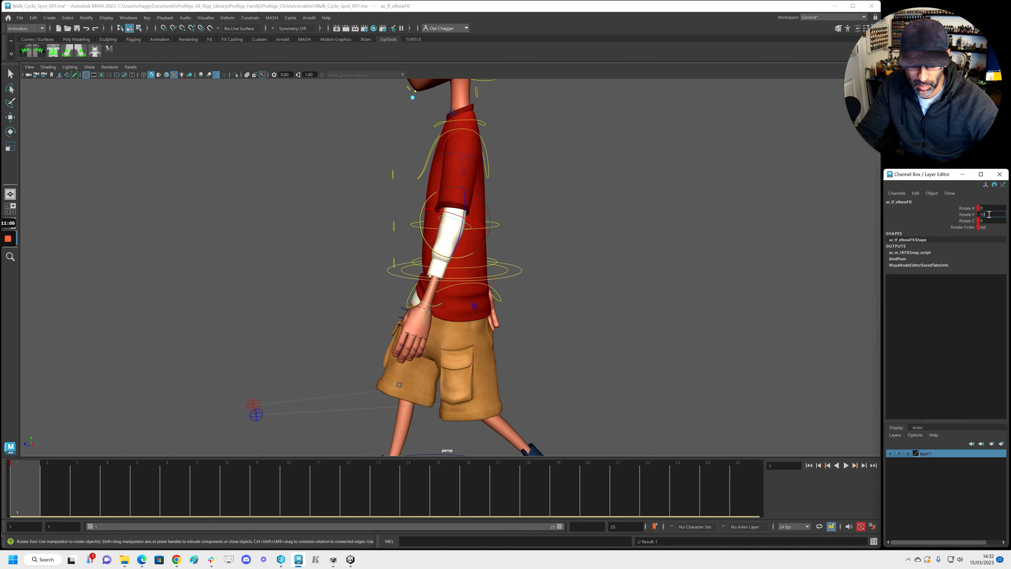
pyautogui.scroll(1, 826, 261)
# Key the left elbow's frame 1 pose at frame 25 and set its Rotate Y to 10 at frame 13
pyautogui.moveTo(28, 497); pyautogui.dragTo(738, 469)
pyautogui.hotkey('alt', 'v')
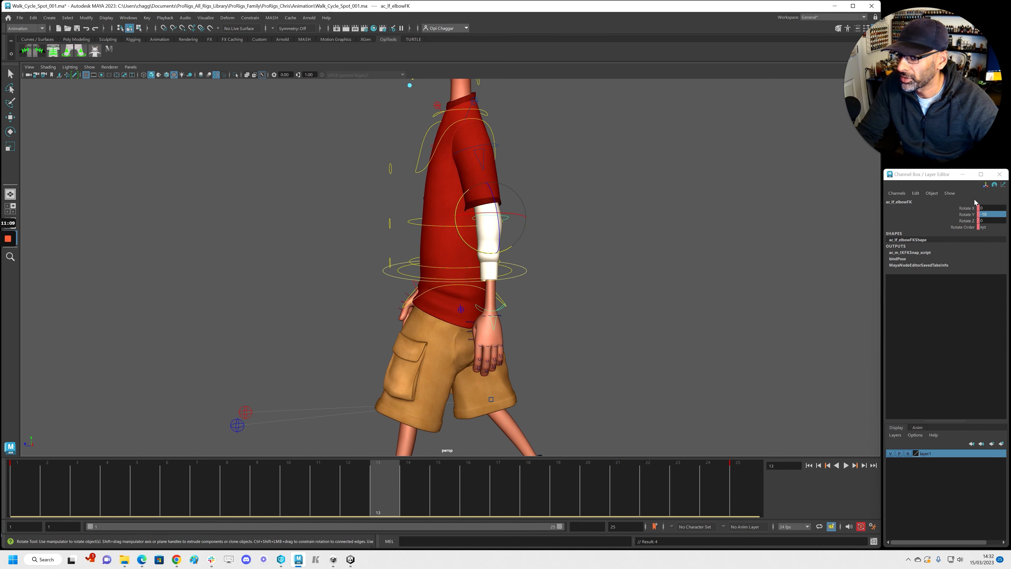
pyautogui.click(994, 213)
pyautogui.write('10')
pyautogui.press('Return')
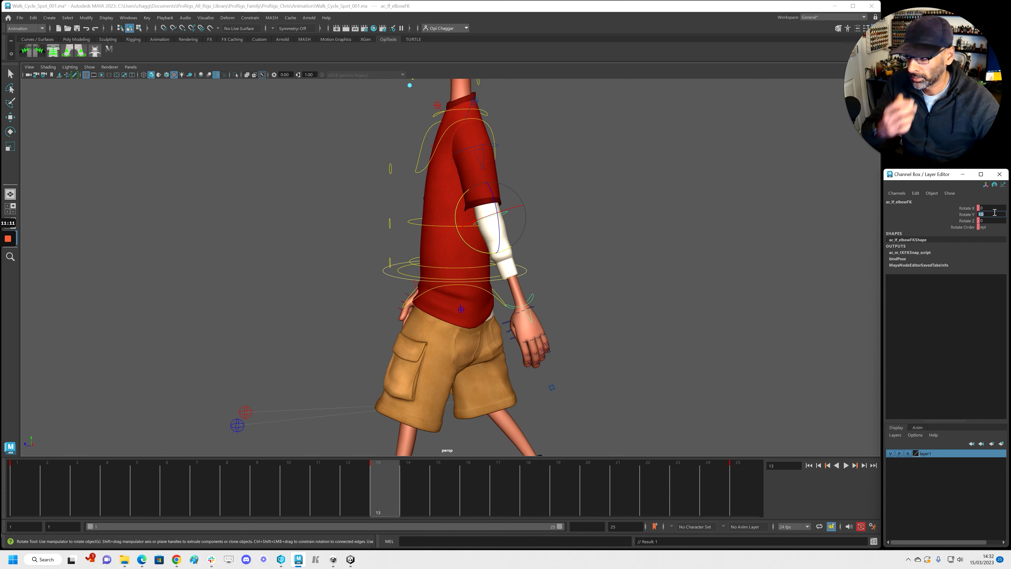
# Play back the left elbow swing and examine its rotation curves in the Graph Editor
pyautogui.click(24, 484)
pyautogui.keyDown('alt'); pyautogui.moveTo(529, 362); pyautogui.dragTo(368, 327, button='right'); pyautogui.keyUp('alt')
pyautogui.hotkey('alt', 'v')
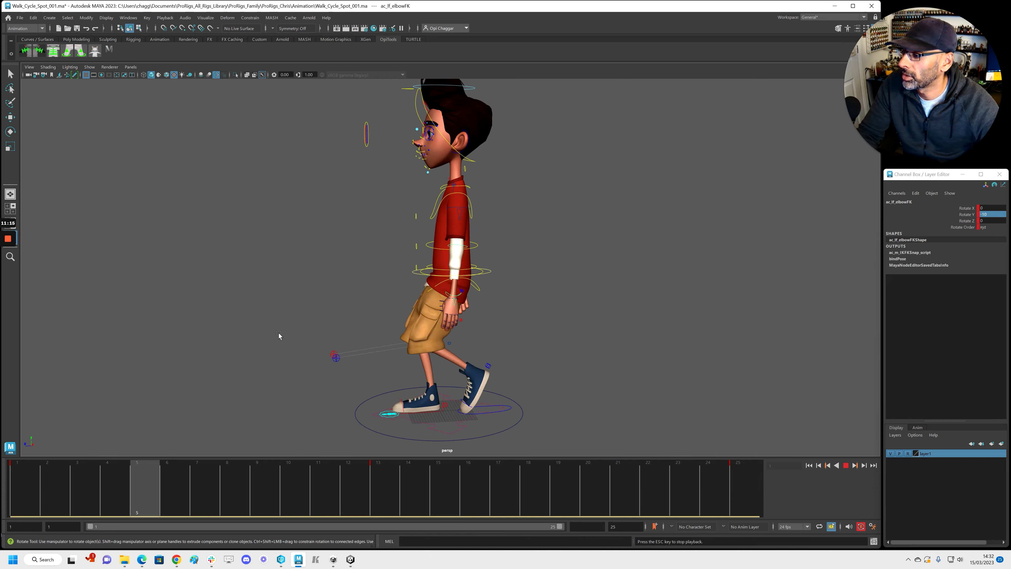
pyautogui.keyDown('alt'); pyautogui.moveTo(280, 337); pyautogui.dragTo(372, 355, button='right'); pyautogui.keyUp('alt')
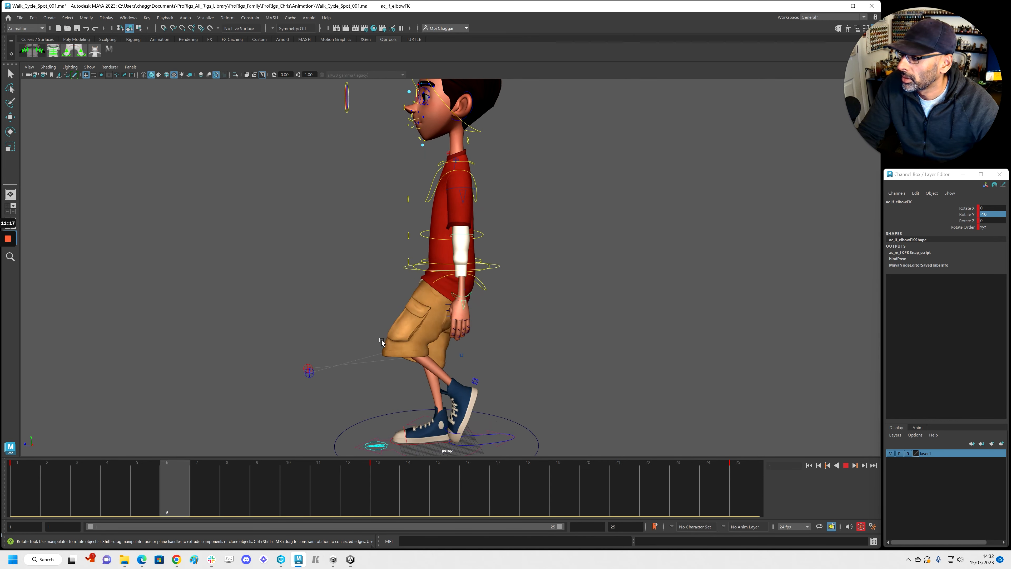
pyautogui.hotkey('alt', 'v')
pyautogui.moveTo(355, 486); pyautogui.dragTo(20, 488)
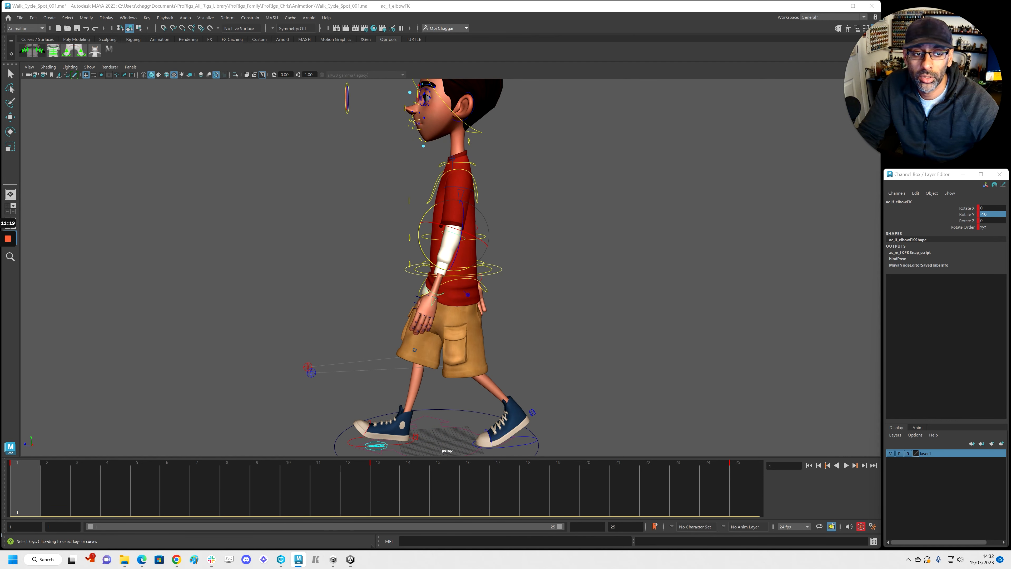
pyautogui.moveTo(1010, 144); pyautogui.dragTo(386, 100)
pyautogui.keyDown('alt'); pyautogui.moveTo(418, 199); pyautogui.dragTo(359, 185, button='right'); pyautogui.keyUp('alt')
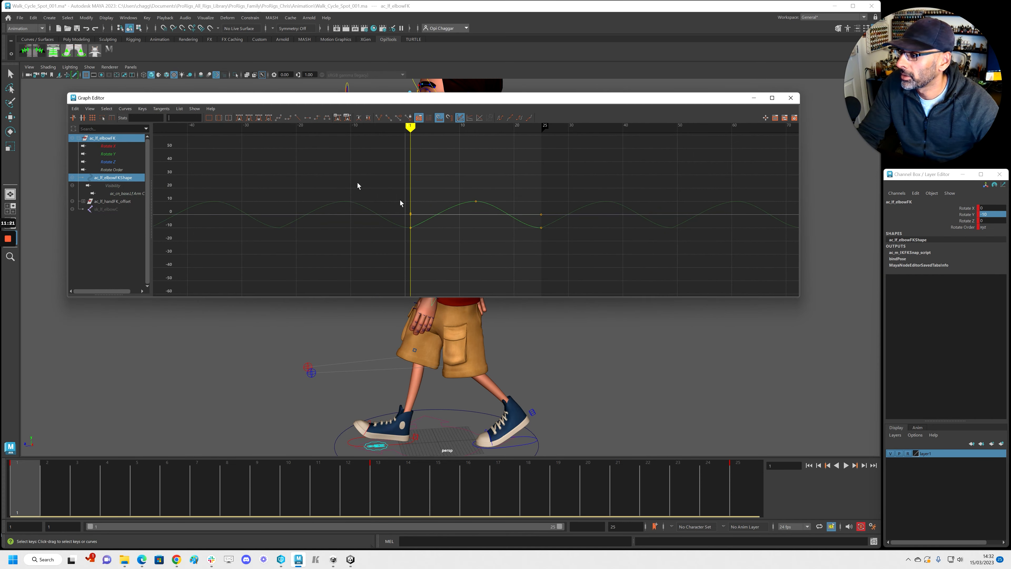
pyautogui.moveTo(414, 201); pyautogui.dragTo(436, 259)
pyautogui.press('f')
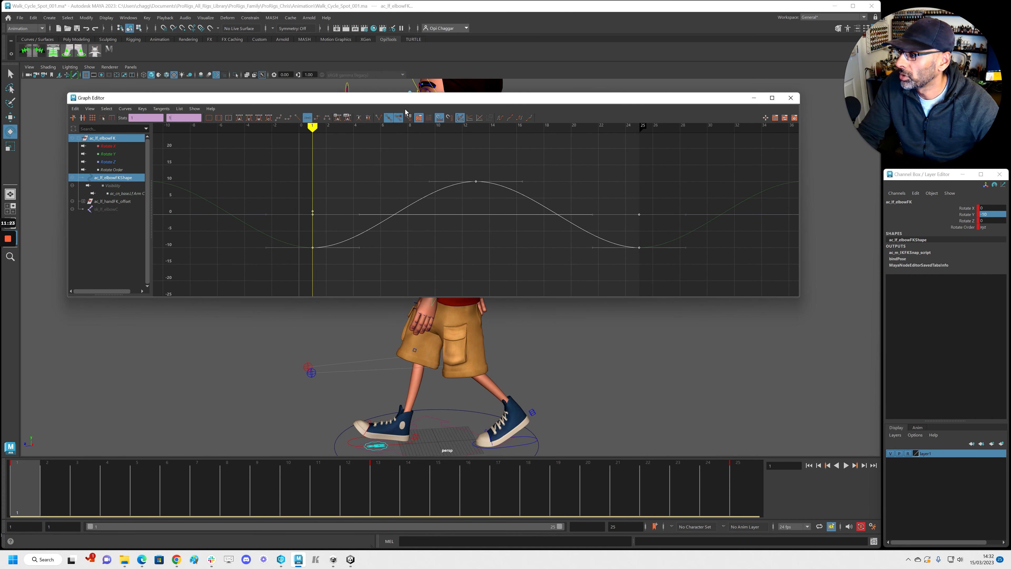
pyautogui.moveTo(394, 99); pyautogui.dragTo(1010, 99)
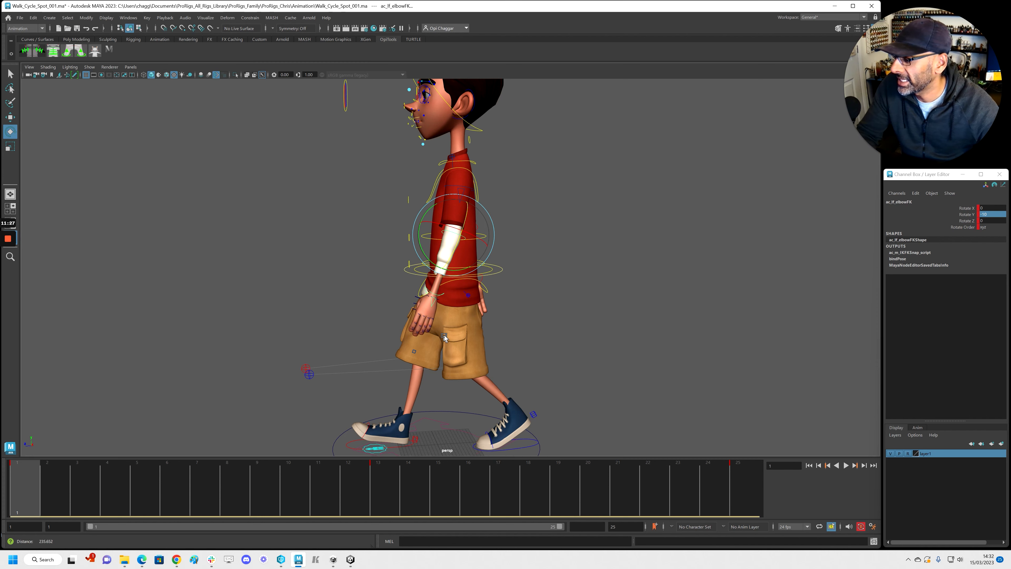
# Rotate the left hand FK control to about -10.31 in Y at frame 1 and key the same pose at frame 25
pyautogui.scroll(2, 450, 279)
pyautogui.click(441, 307)
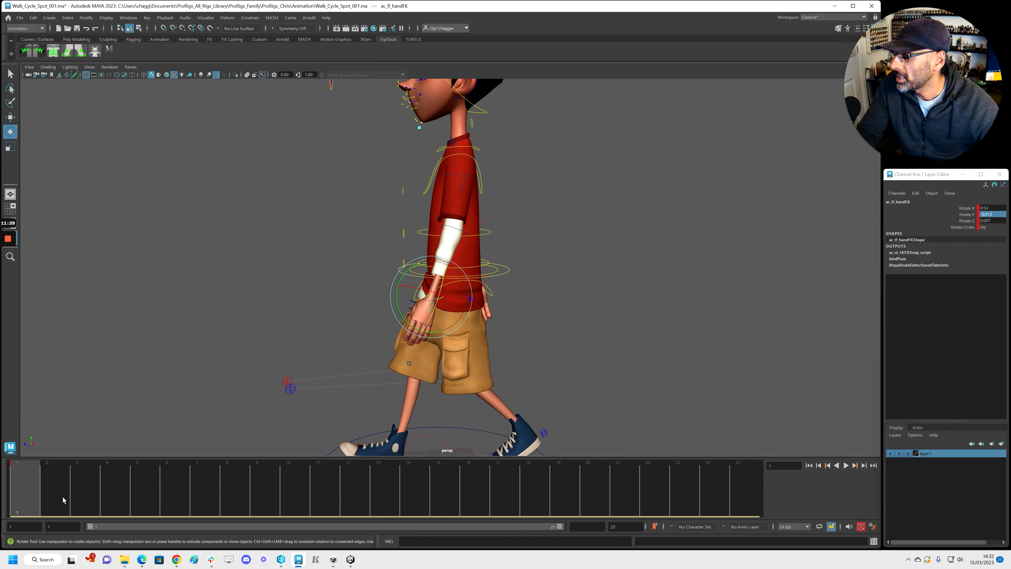
pyautogui.click(965, 215)
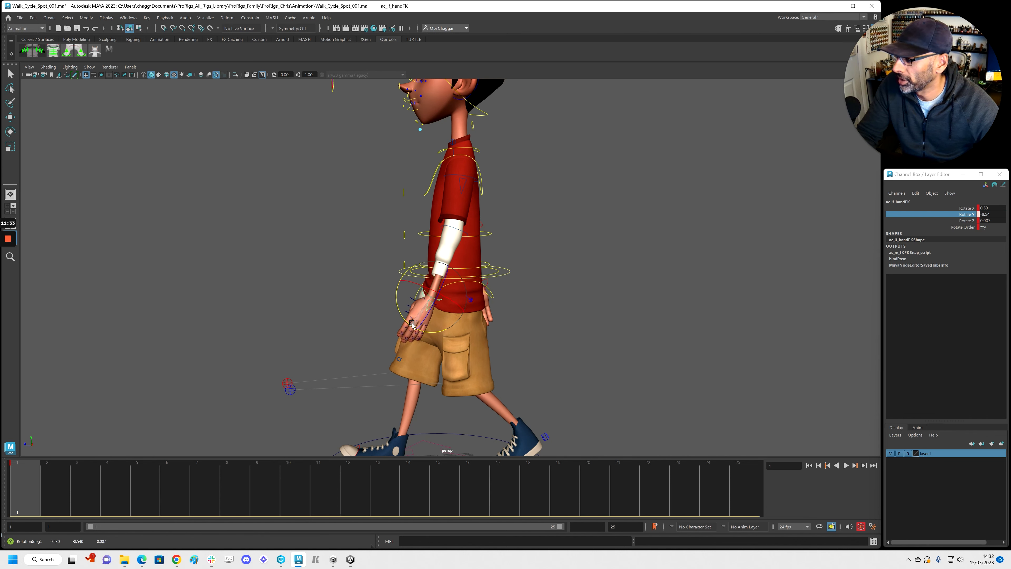
pyautogui.moveTo(59, 466); pyautogui.dragTo(744, 507, button='middle')
pyautogui.press('s')
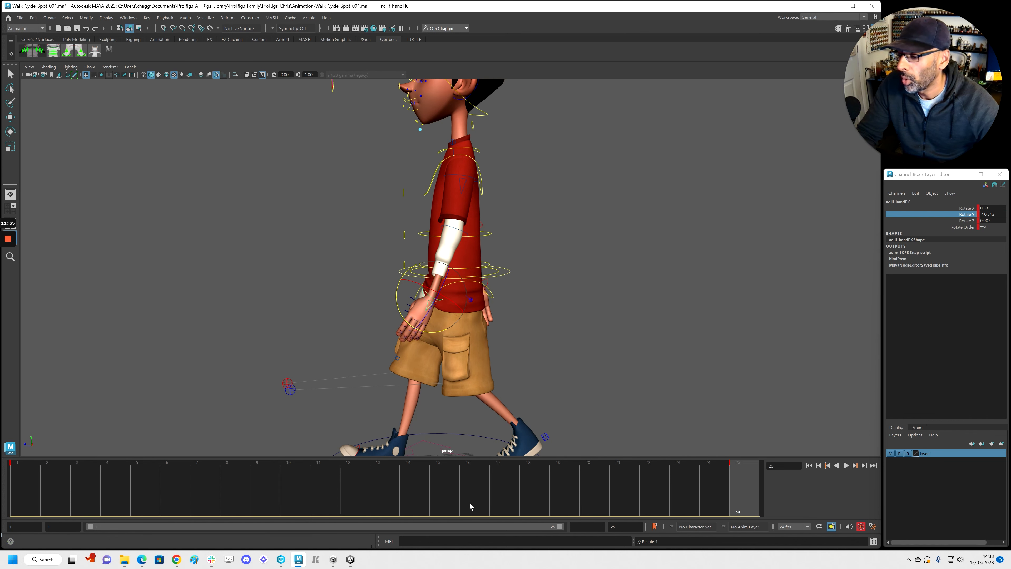
# At frame 13, rotate the left hand FK control to about 0.47 in Y and play back the swing
pyautogui.moveTo(355, 498); pyautogui.dragTo(380, 499)
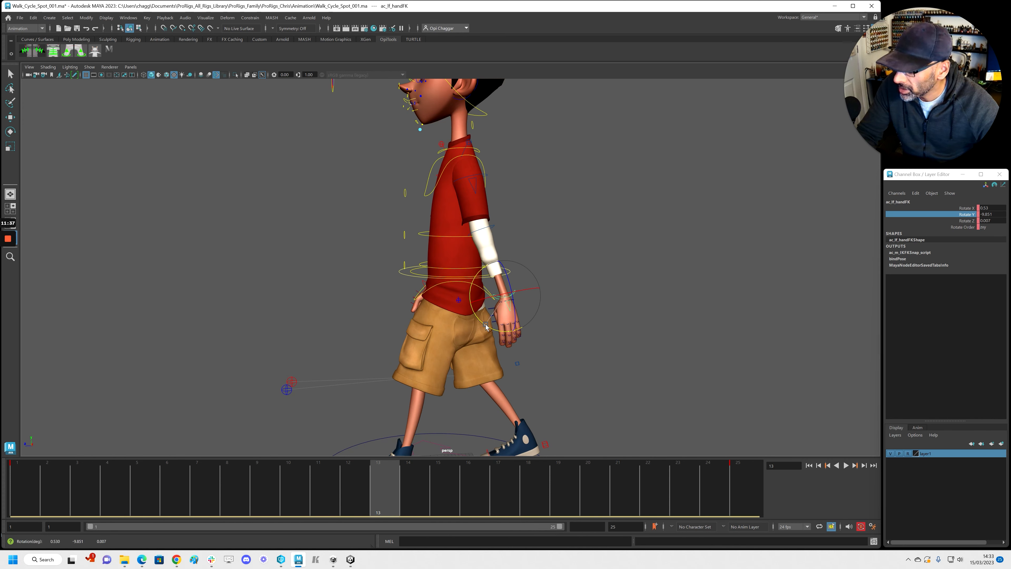
pyautogui.hotkey('alt', 'v')
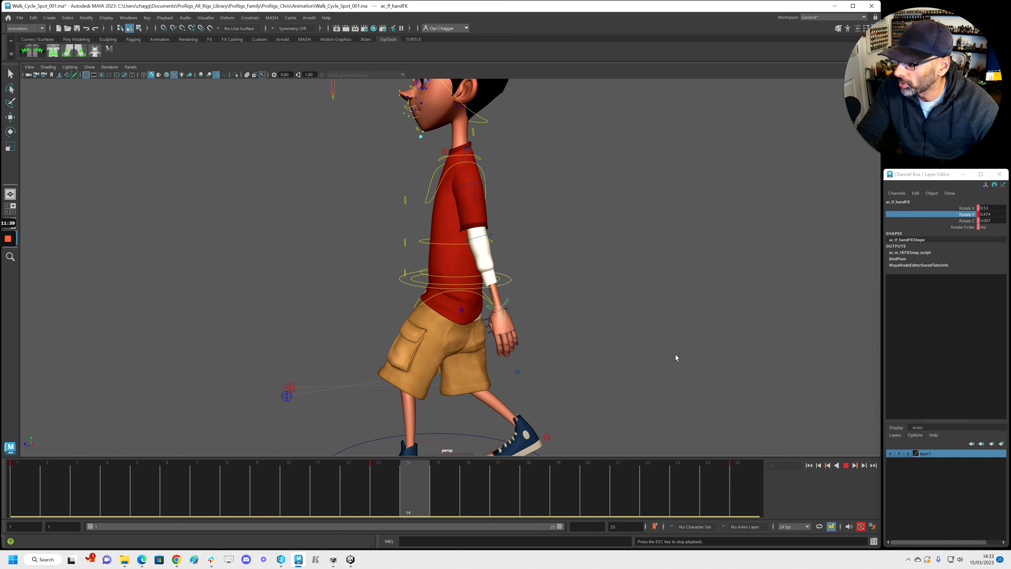
pyautogui.press('Escape')
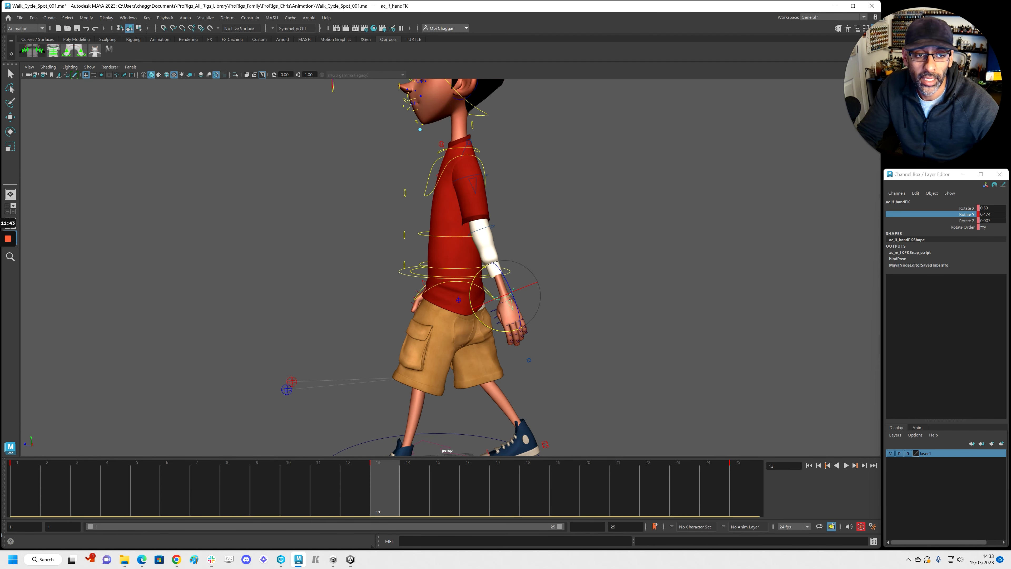
# Select all of the left hand's keys in the Graph Editor and set their post-infinity to Cycle
pyautogui.press('g')
pyautogui.keyDown('alt'); pyautogui.moveTo(594, 273); pyautogui.dragTo(480, 266, button='right'); pyautogui.keyUp('alt')
pyautogui.moveTo(407, 236); pyautogui.dragTo(621, 307)
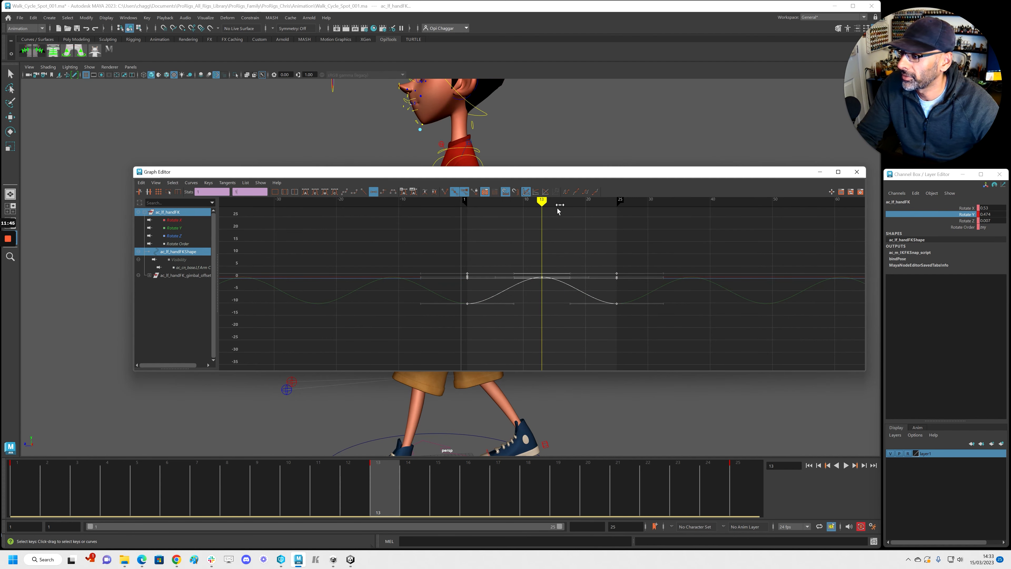
pyautogui.press('g')
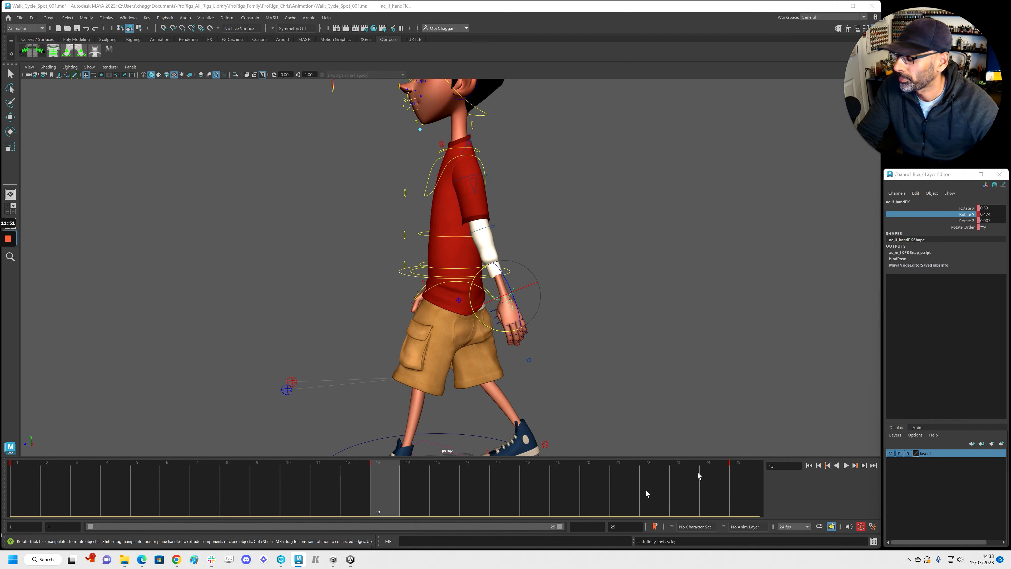
# Offset the left elbow FK control's animation keys one frame later in the Graph Editor
pyautogui.keyDown('alt'); pyautogui.moveTo(444, 373); pyautogui.dragTo(583, 379, button='right'); pyautogui.keyUp('alt')
pyautogui.keyDown('alt'); pyautogui.moveTo(583, 380); pyautogui.dragTo(547, 351, button='middle'); pyautogui.keyUp('alt')
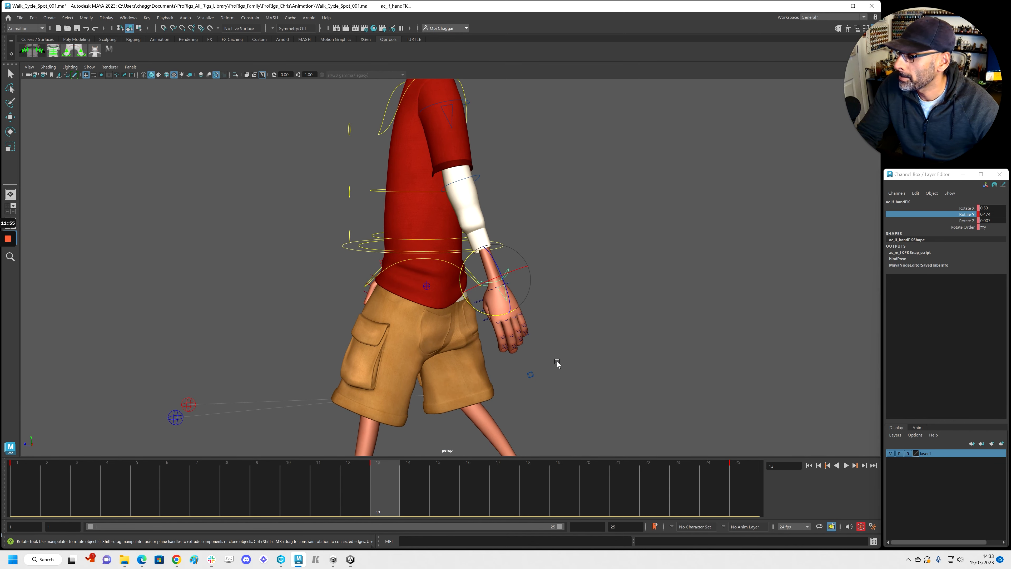
pyautogui.keyDown('alt'); pyautogui.moveTo(559, 364); pyautogui.dragTo(472, 228, button='right'); pyautogui.keyUp('alt')
pyautogui.click(474, 193)
pyautogui.keyDown('alt'); pyautogui.moveTo(591, 254); pyautogui.dragTo(633, 330, button='middle'); pyautogui.keyUp('alt')
pyautogui.moveTo(1010, 117); pyautogui.dragTo(322, 61)
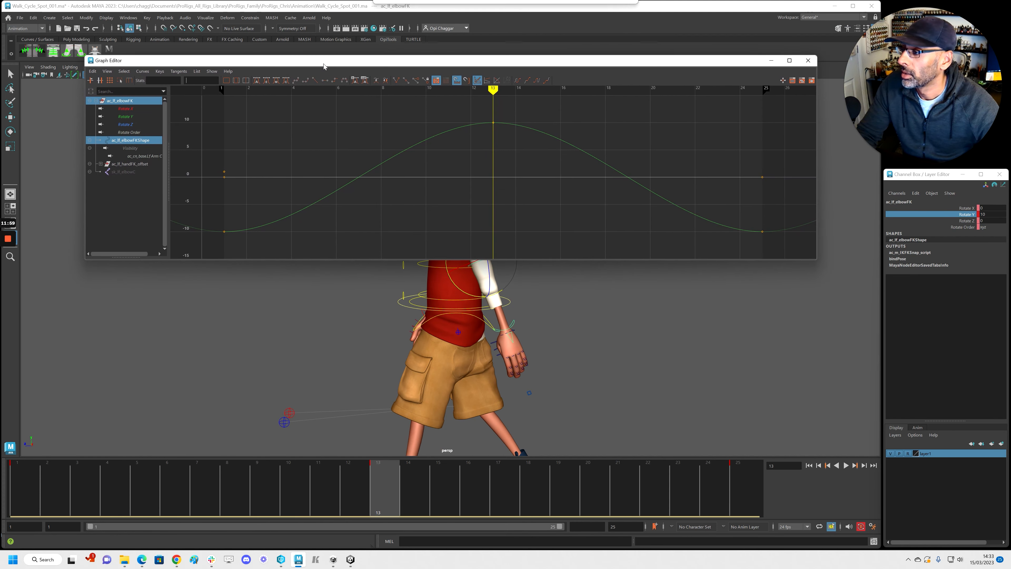
pyautogui.moveTo(518, 208); pyautogui.dragTo(552, 238)
pyautogui.keyDown('shift'); pyautogui.moveTo(533, 224); pyautogui.dragTo(555, 227, button='middle'); pyautogui.keyUp('shift')
# Offset all of the left hand FK control's keys two frames later in the Graph Editor
pyautogui.click(517, 324)
pyautogui.press('f')
pyautogui.moveTo(701, 242); pyautogui.dragTo(716, 245)
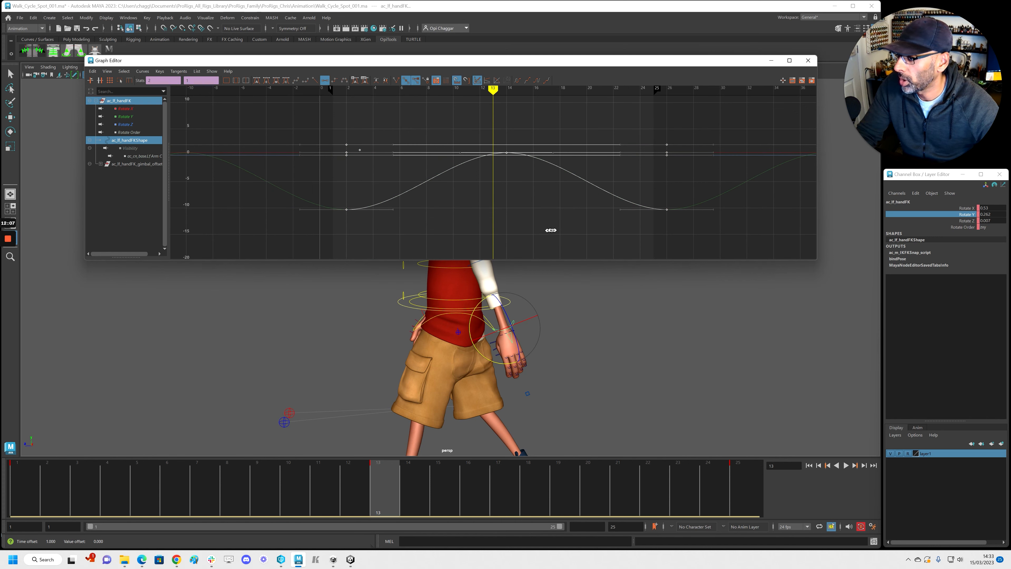
pyautogui.moveTo(462, 62); pyautogui.dragTo(1010, 97)
# Play the walk cycle with the rig controls hidden and check the arm swing from the side and front
pyautogui.hotkey('alt', 'v')
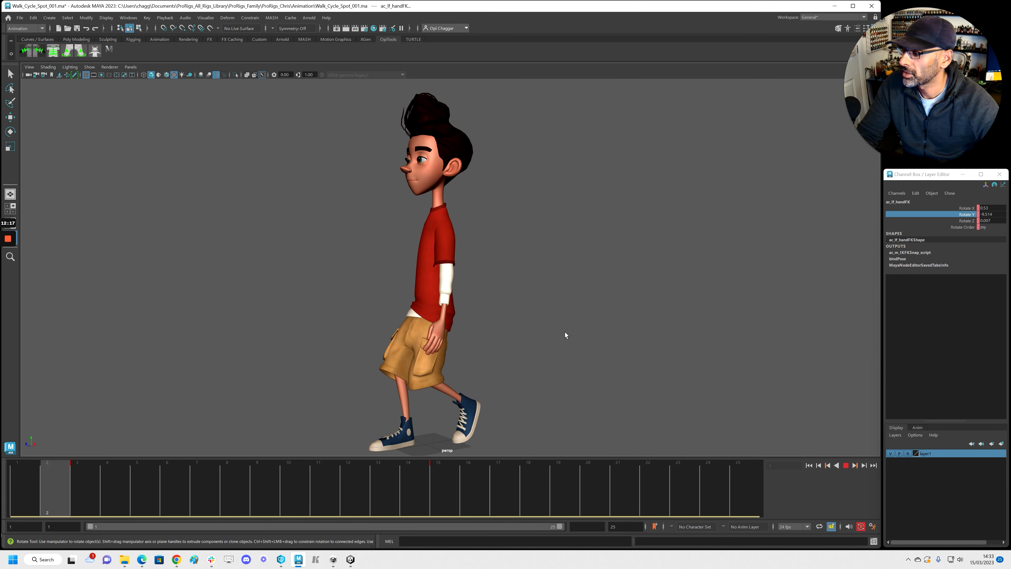
pyautogui.keyDown('alt'); pyautogui.moveTo(525, 323); pyautogui.dragTo(564, 318); pyautogui.keyUp('alt')
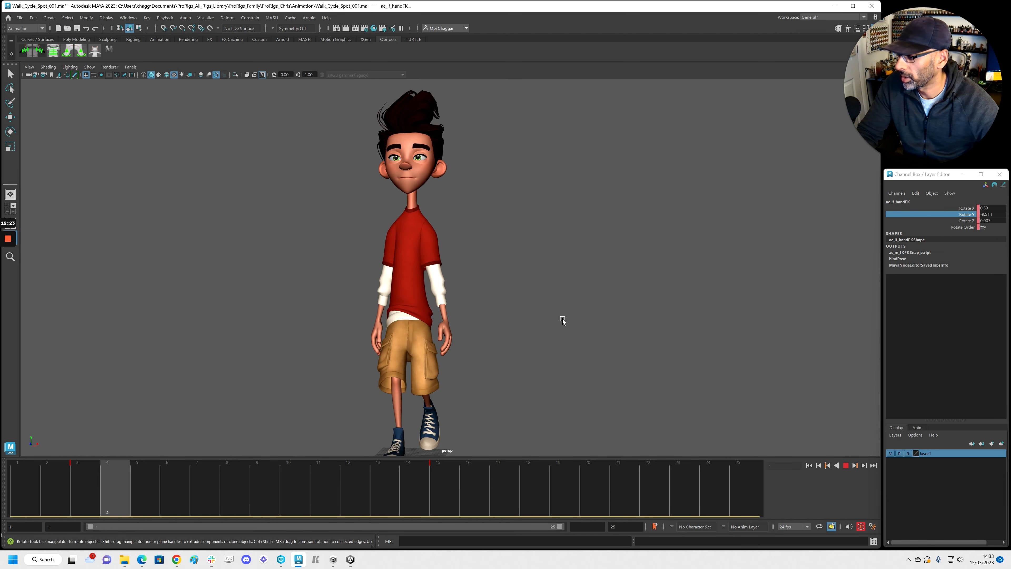
pyautogui.click(427, 491)
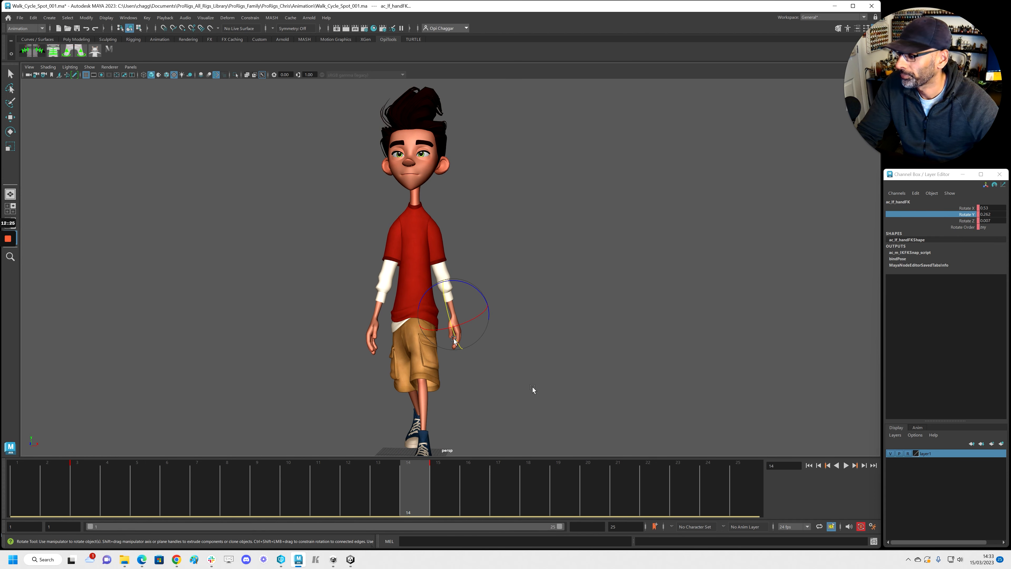
# Show the rig controls and lower the left arm FK control's Rotate Z curve to about -77.26
pyautogui.hotkey('alt', '1')
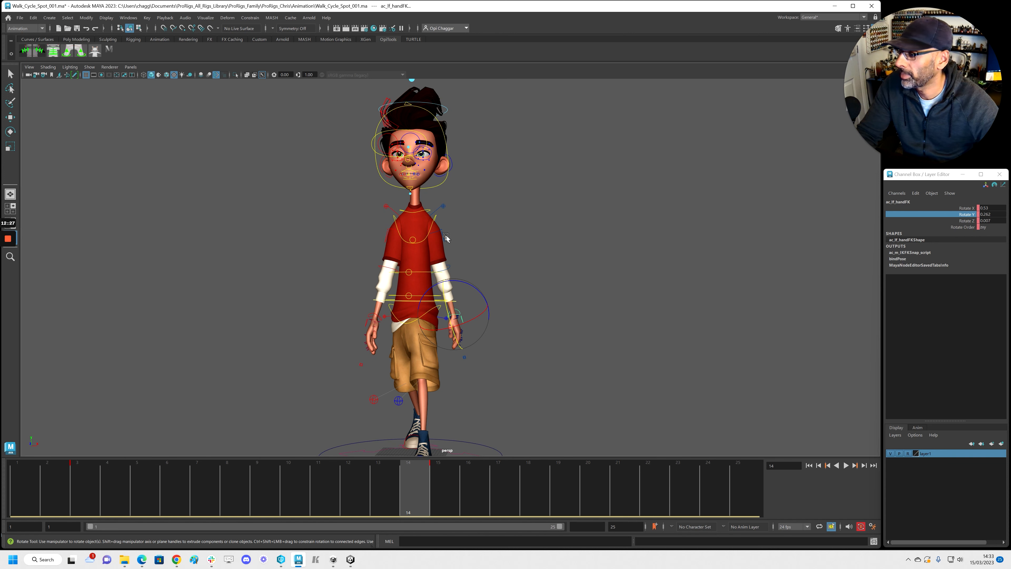
pyautogui.click(454, 239)
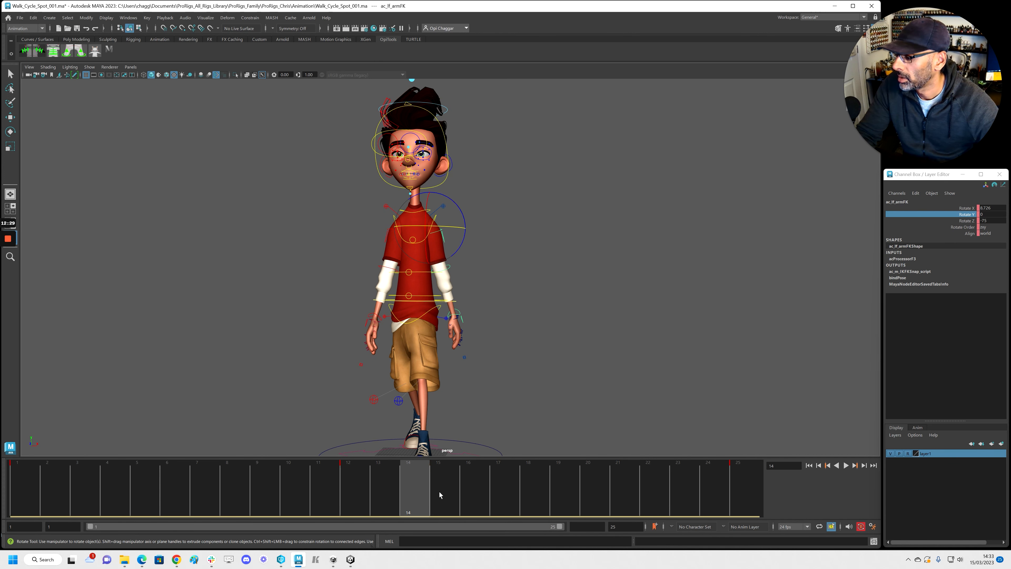
pyautogui.moveTo(439, 492); pyautogui.dragTo(367, 494)
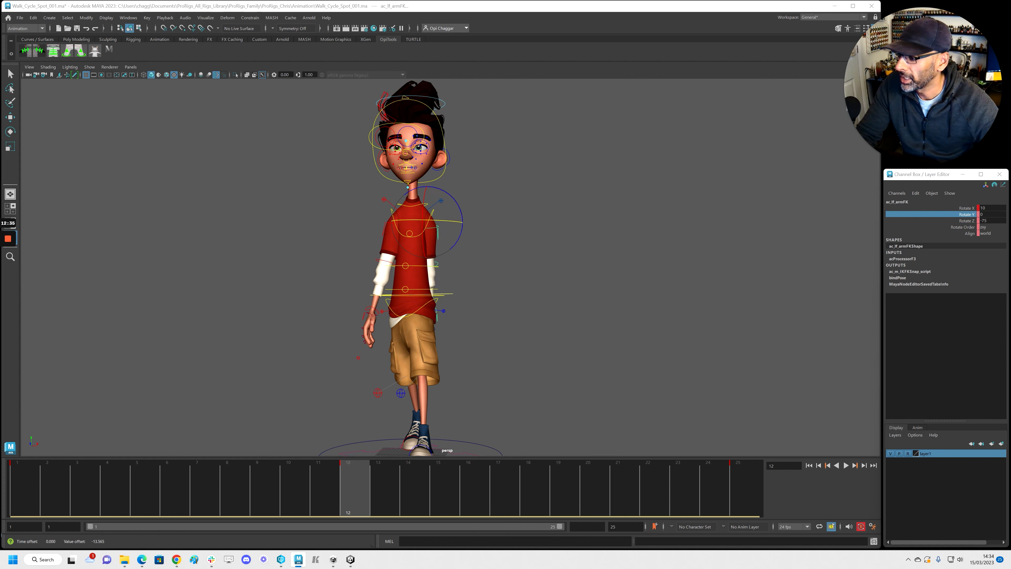
# Play and scrub the walk cycle to check how closely the left arm swings past the body from the front
pyautogui.hotkey('alt', 'v')
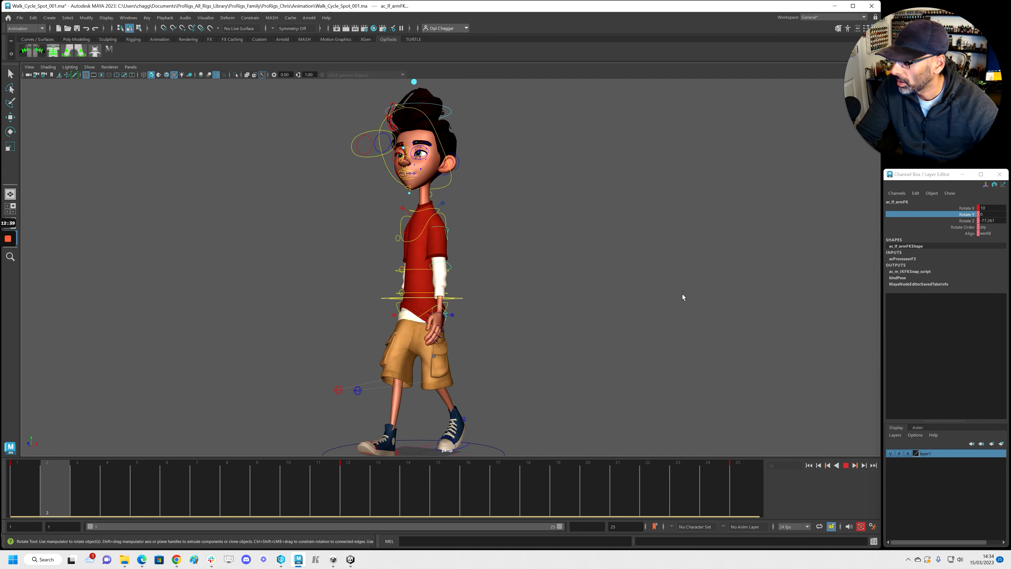
pyautogui.hotkey('alt', 'v')
pyautogui.hotkey('alt', 'v')
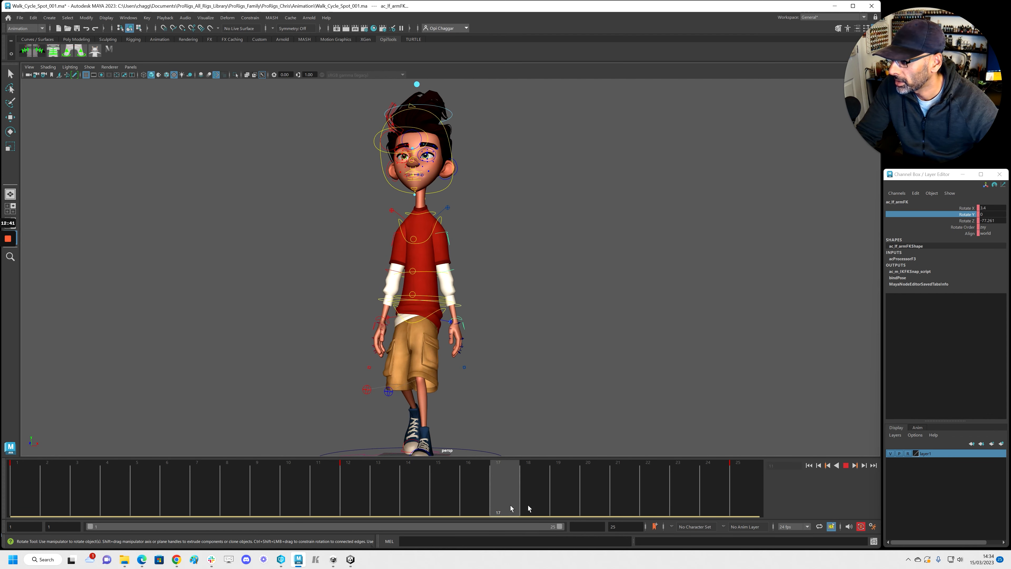
pyautogui.moveTo(476, 508); pyautogui.dragTo(444, 506)
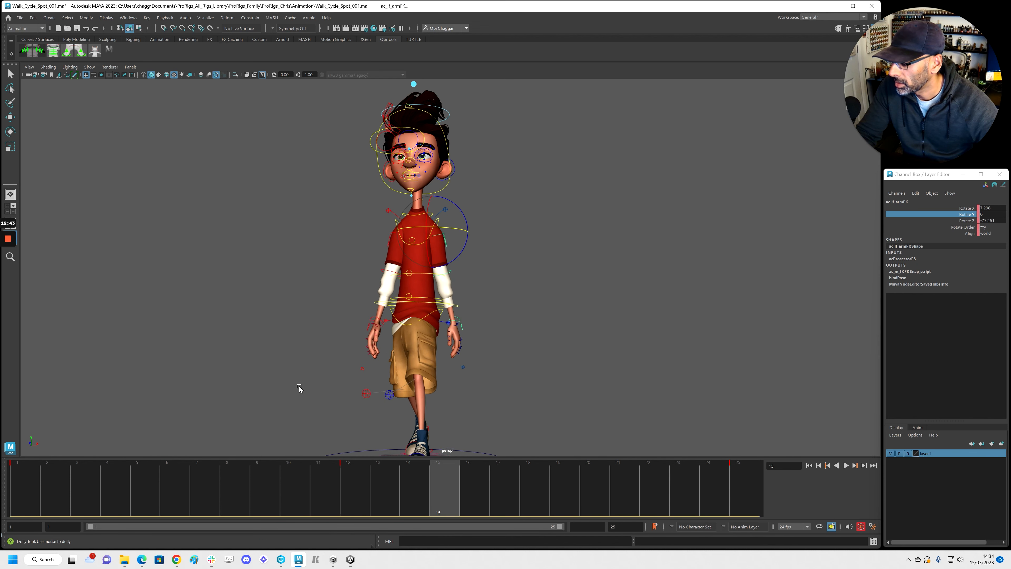
pyautogui.keyDown('alt'); pyautogui.moveTo(300, 389); pyautogui.dragTo(580, 389, button='right'); pyautogui.keyUp('alt')
pyautogui.keyDown('alt'); pyautogui.moveTo(580, 389); pyautogui.dragTo(516, 292, button='middle'); pyautogui.keyUp('alt')
pyautogui.click(97, 480)
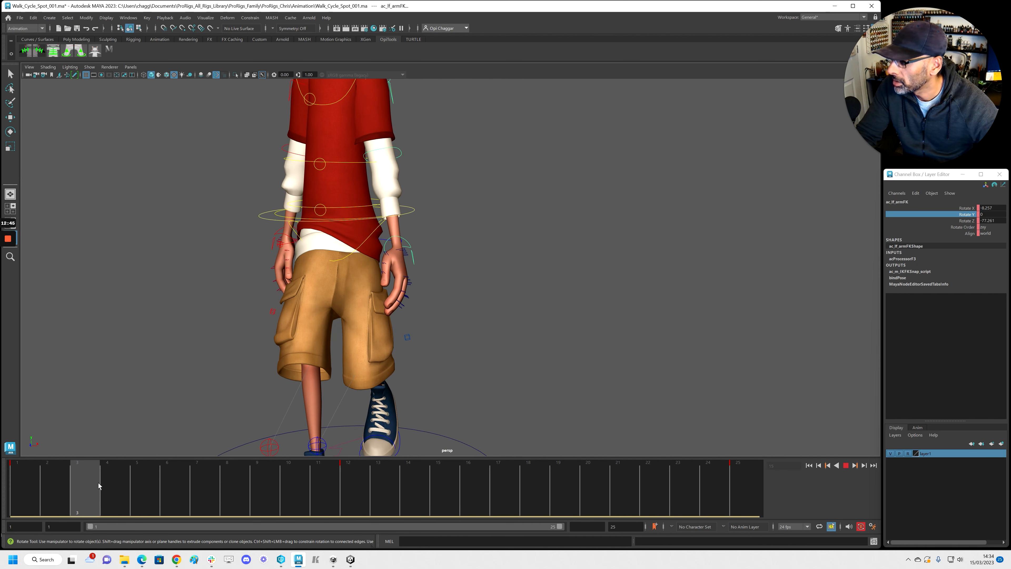
# Raise the left arm FK control's Rotate Z curve to about -76.13 and play the walk cycle to check the arm from the front
pyautogui.click(195, 504)
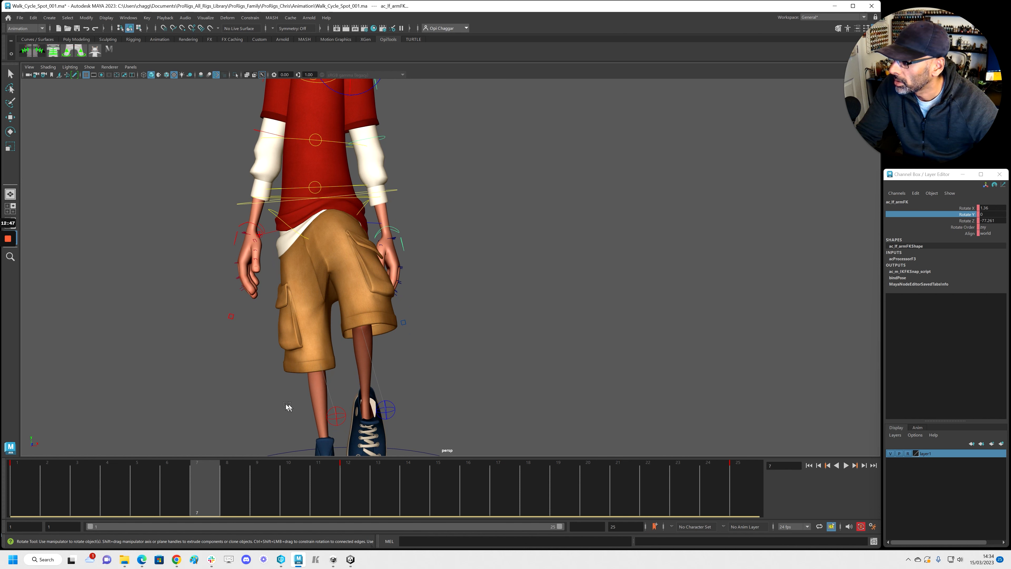
pyautogui.moveTo(183, 489); pyautogui.dragTo(141, 485)
pyautogui.keyDown('alt'); pyautogui.moveTo(250, 394); pyautogui.dragTo(291, 360); pyautogui.keyUp('alt')
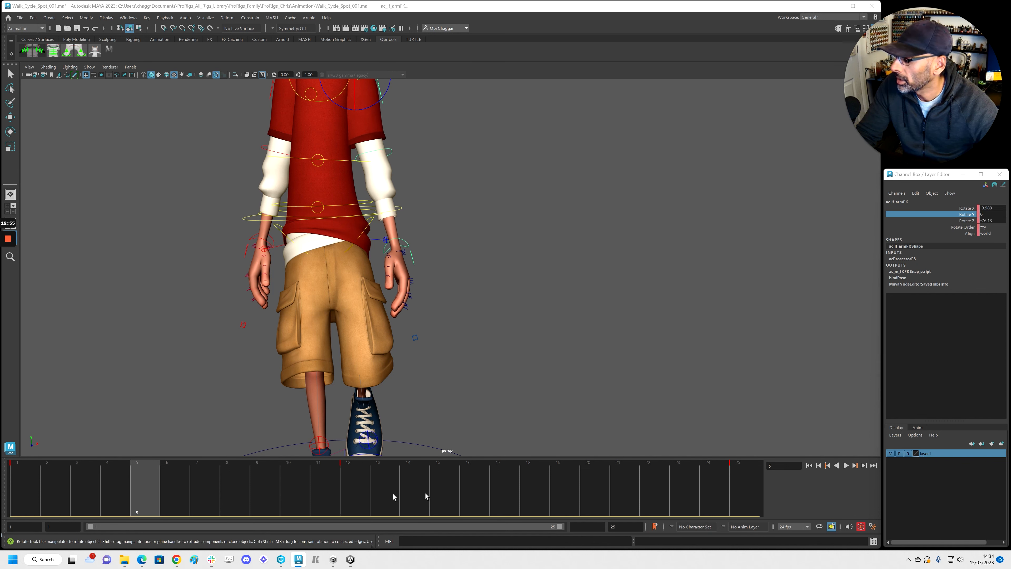
pyautogui.moveTo(211, 489); pyautogui.dragTo(272, 494)
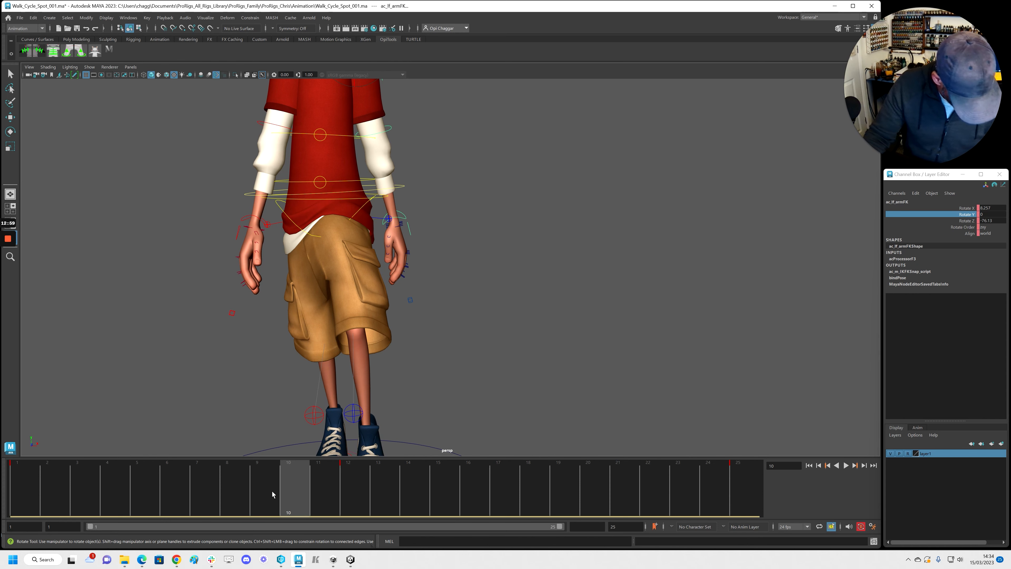
pyautogui.hotkey('alt', 'v')
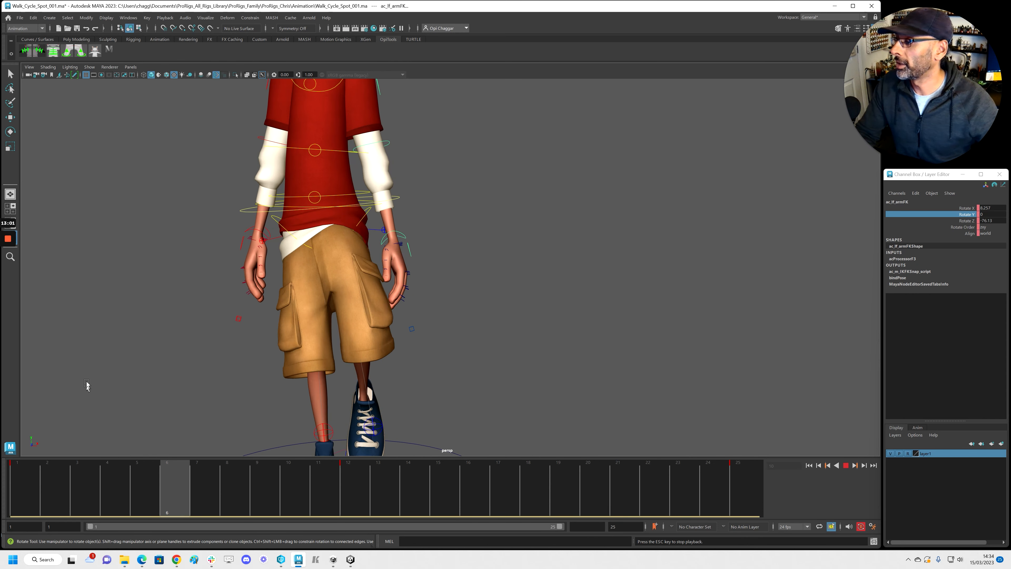
pyautogui.scroll(-5, 361, 259)
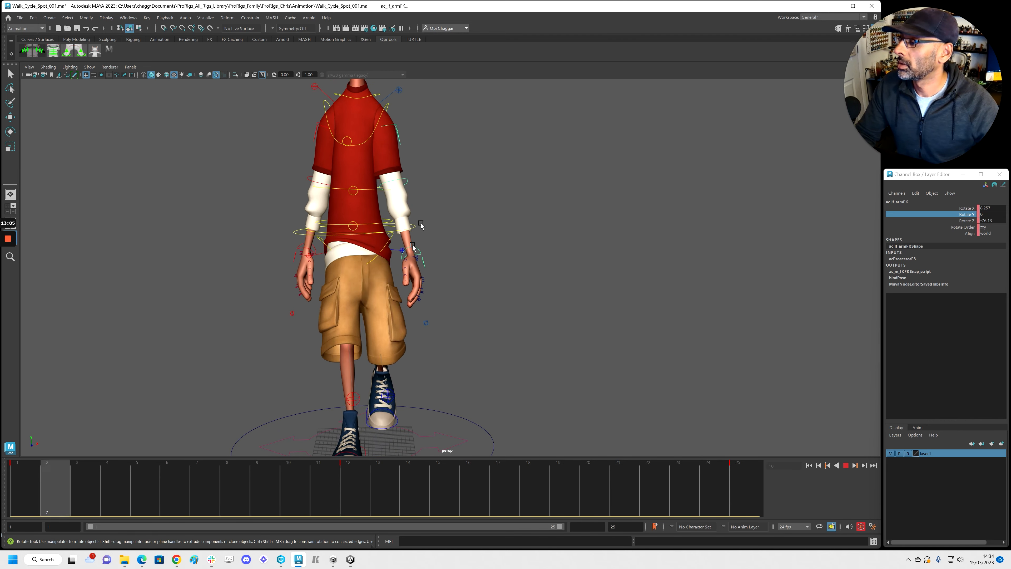
pyautogui.press('Escape')
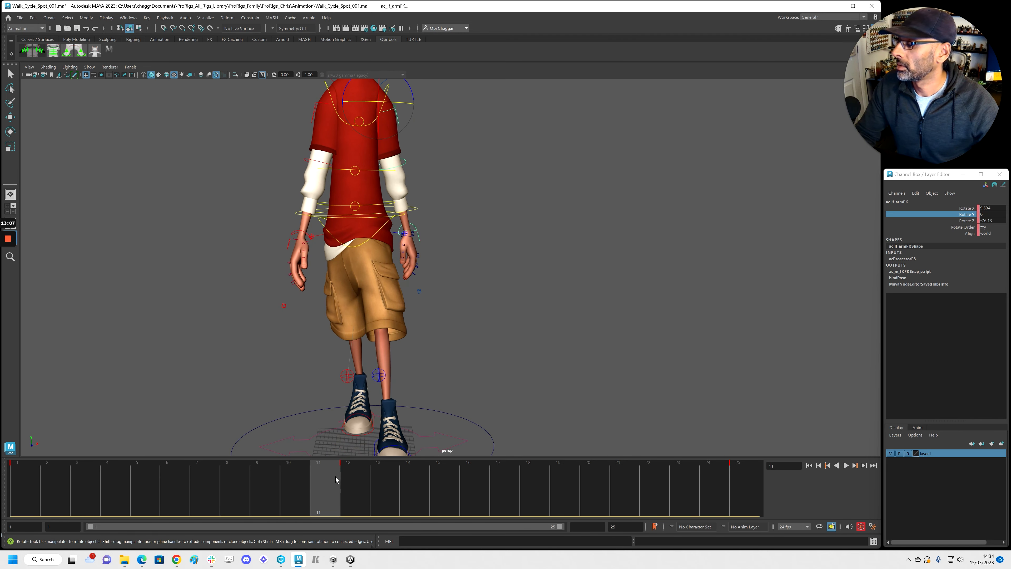
# Set the left arm FK control's Rotate Z to about -73.74 at frame 12 and about -78.72 at frame 25, checking the swing in playback
pyautogui.click(341, 479)
pyautogui.keyDown('alt'); pyautogui.moveTo(459, 176); pyautogui.dragTo(496, 198); pyautogui.keyUp('alt')
pyautogui.moveTo(434, 110); pyautogui.dragTo(436, 117)
pyautogui.hotkey('alt', 'v')
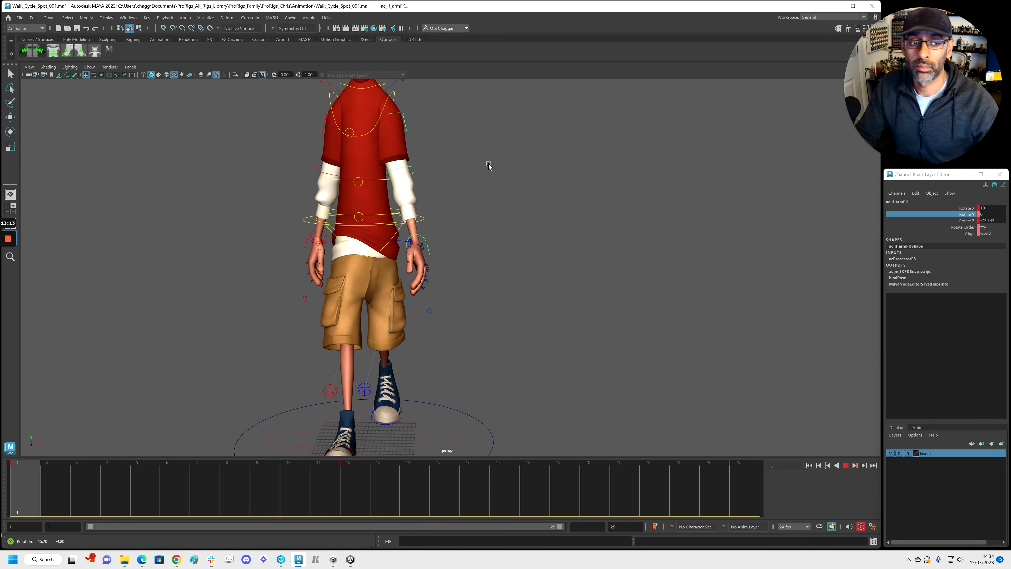
pyautogui.hotkey('alt', 'v')
pyautogui.moveTo(597, 495); pyautogui.dragTo(791, 482)
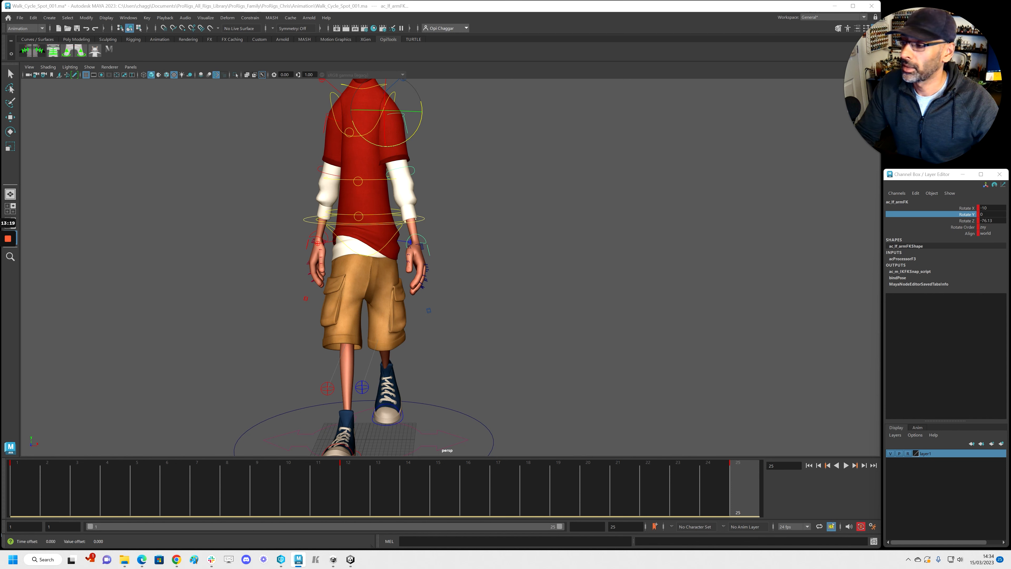
pyautogui.hotkey('alt', 'v')
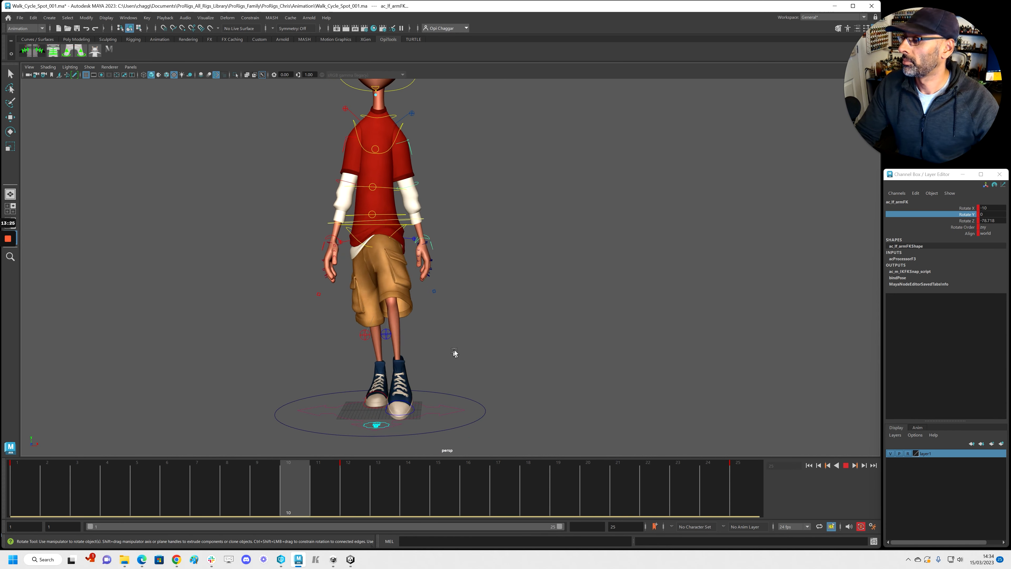
# Hide the rig controls and play the walk cycle to examine the arm swing from the front and the side
pyautogui.hotkey('alt', '2')
pyautogui.hotkey('alt', '1')
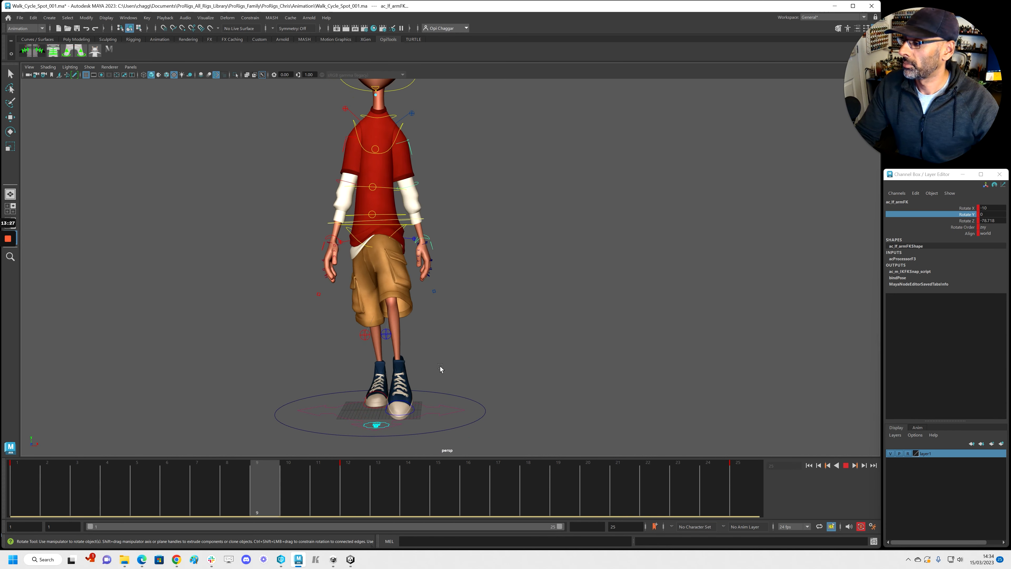
pyautogui.moveTo(318, 478); pyautogui.dragTo(180, 494)
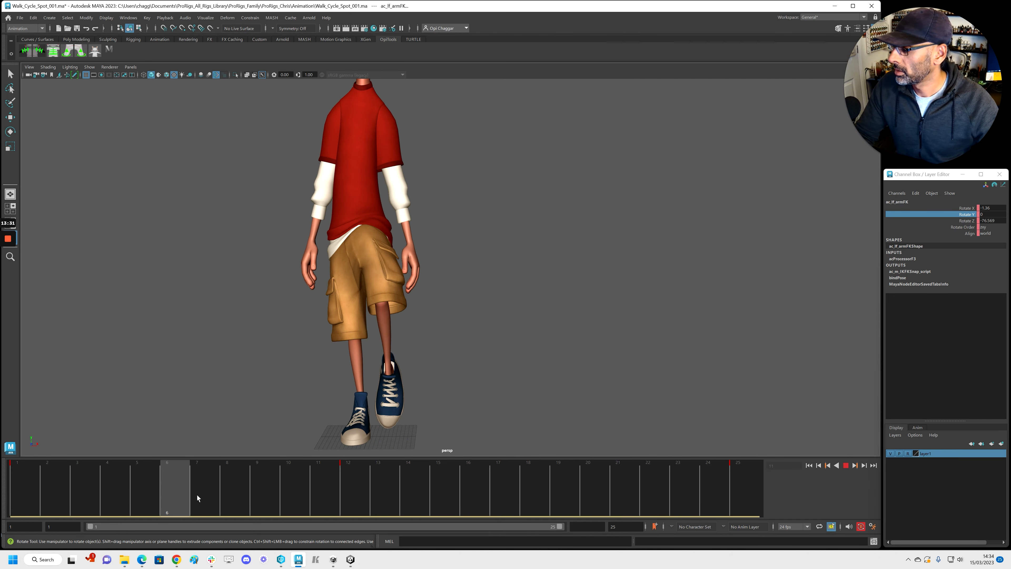
pyautogui.moveTo(217, 451)
pyautogui.keyDown('alt'); pyautogui.mouseDown()
pyautogui.moveTo(445, 344)
pyautogui.moveTo(216, 363)
pyautogui.moveTo(460, 335)
pyautogui.mouseUp(); pyautogui.keyUp('alt')
pyautogui.hotkey('alt', 'v')
pyautogui.keyDown('alt'); pyautogui.moveTo(460, 335); pyautogui.dragTo(383, 327, button='right'); pyautogui.keyUp('alt')
pyautogui.keyDown('alt'); pyautogui.moveTo(384, 327); pyautogui.dragTo(493, 332); pyautogui.keyUp('alt')
pyautogui.keyDown('alt'); pyautogui.moveTo(451, 332); pyautogui.dragTo(598, 327, button='right'); pyautogui.keyUp('alt')
pyautogui.moveTo(598, 327)
pyautogui.keyDown('alt'); pyautogui.mouseDown()
pyautogui.moveTo(474, 350)
pyautogui.moveTo(586, 320)
pyautogui.mouseUp(); pyautogui.keyUp('alt')
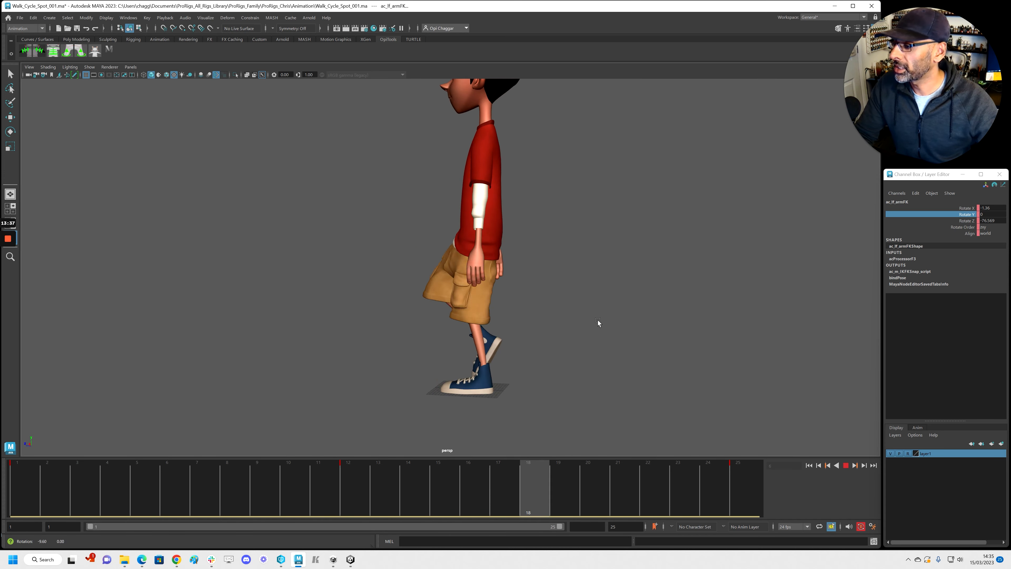
pyautogui.hotkey('alt', 'v')
# Offset all keys of the left elbow and hand FK controls one frame later in the Graph Editor and play the cycle
pyautogui.press('e')
pyautogui.keyDown('alt'); pyautogui.moveTo(499, 277); pyautogui.dragTo(314, 229); pyautogui.keyUp('alt')
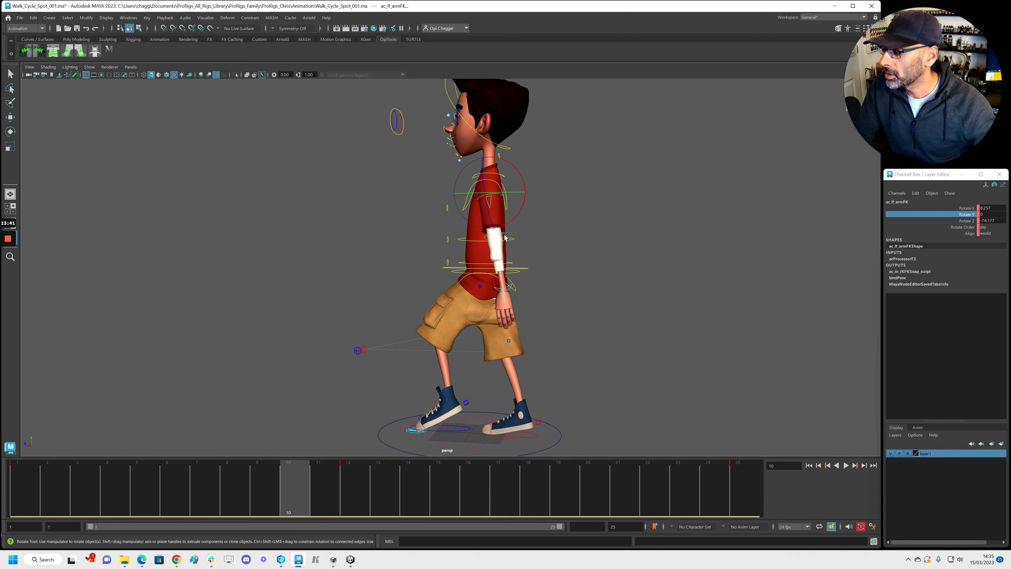
pyautogui.click(504, 238)
pyautogui.scroll(3, 523, 296)
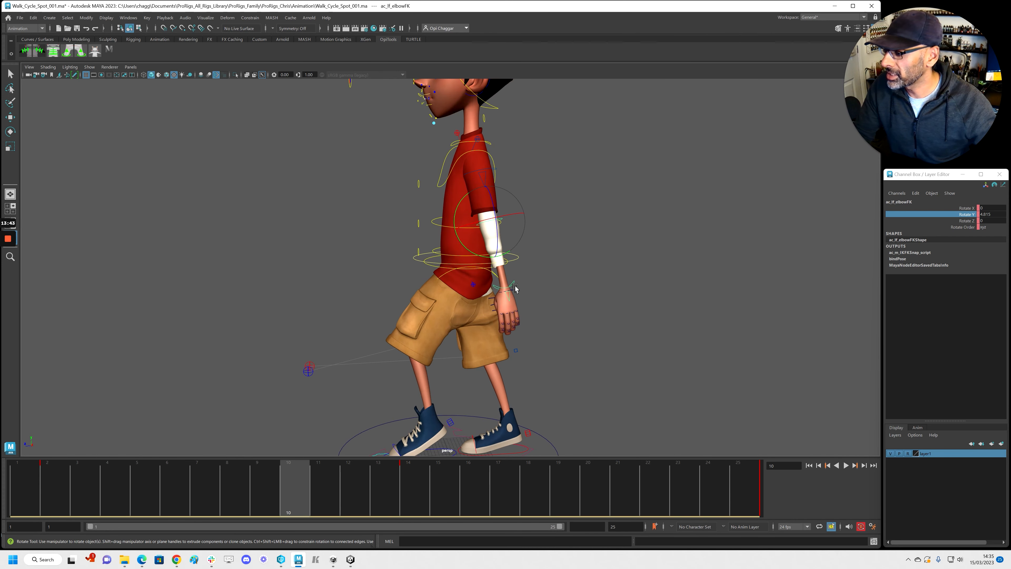
pyautogui.moveTo(1010, 95); pyautogui.dragTo(244, 96)
pyautogui.press('s')
pyautogui.hotkey('ctrl', 'z')
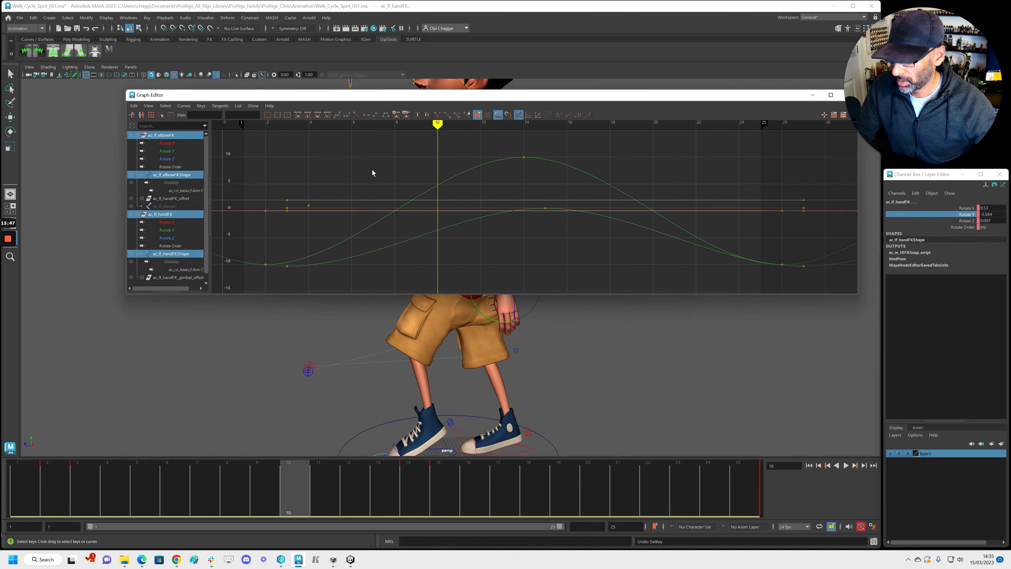
pyautogui.scroll(-5, 444, 182)
pyautogui.moveTo(399, 161); pyautogui.dragTo(703, 263)
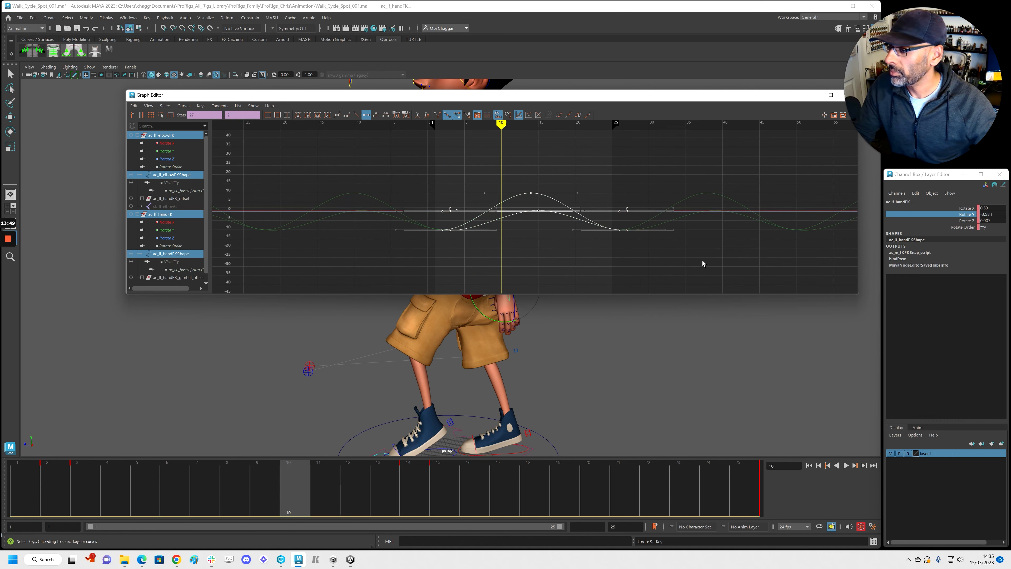
pyautogui.hotkey('shift', '.')
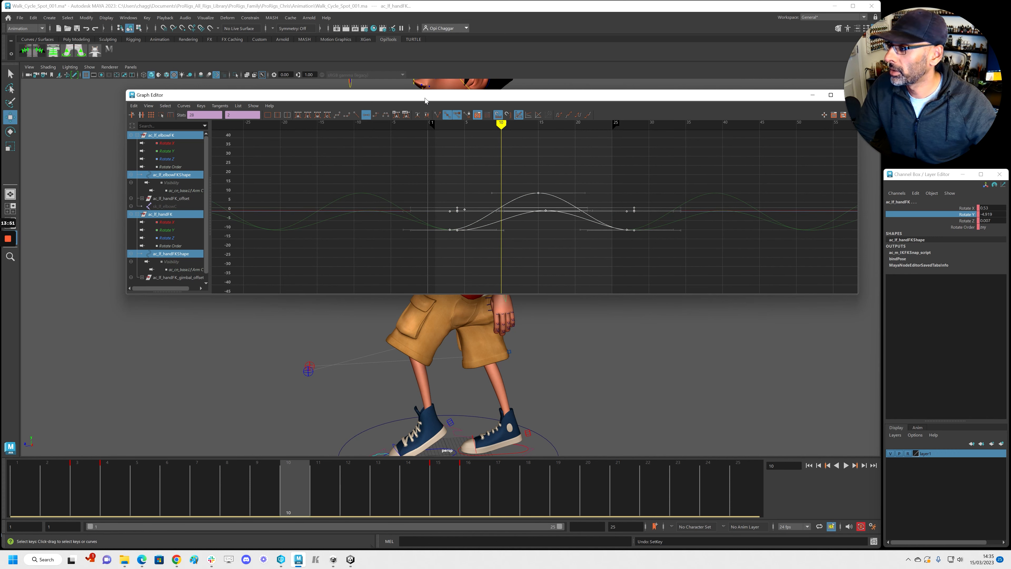
pyautogui.moveTo(425, 100); pyautogui.dragTo(426, 0)
pyautogui.hotkey('alt', 'v')
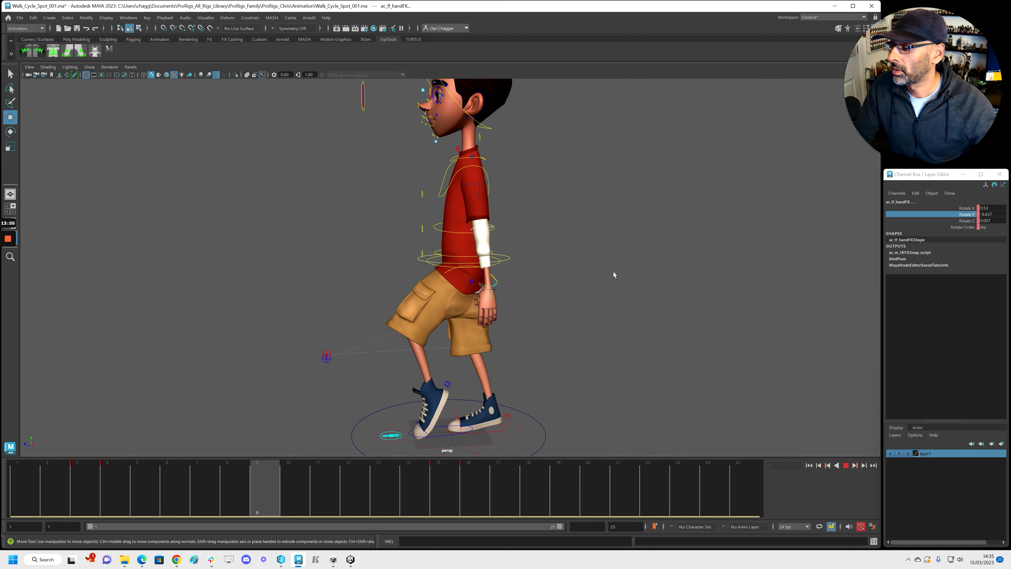
# Undo the one-frame offset of the left elbow and hand keys and restore it to compare the poses
pyautogui.hotkey('alt', 'v')
pyautogui.hotkey('ctrl', 'z')
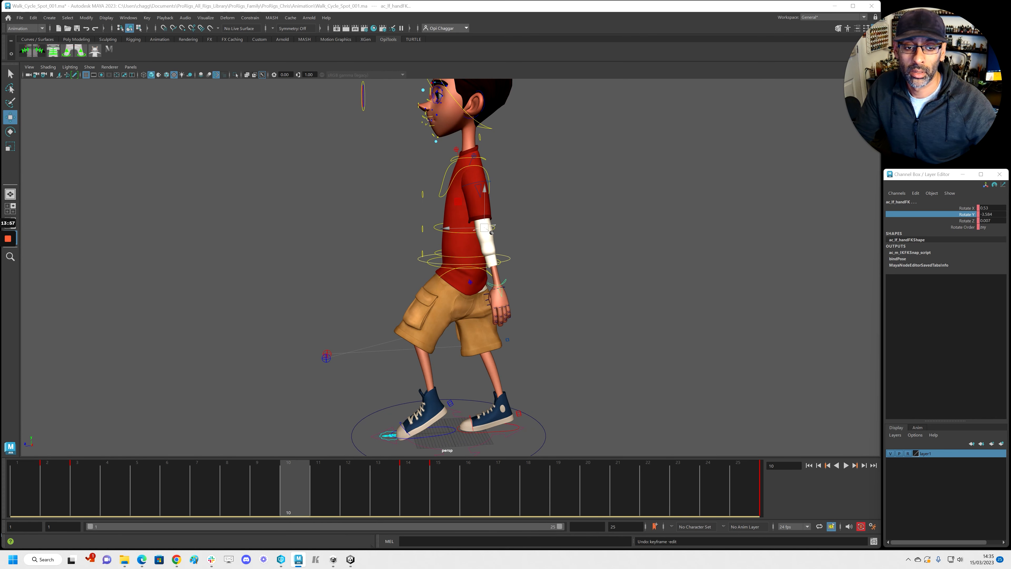
pyautogui.click(535, 235)
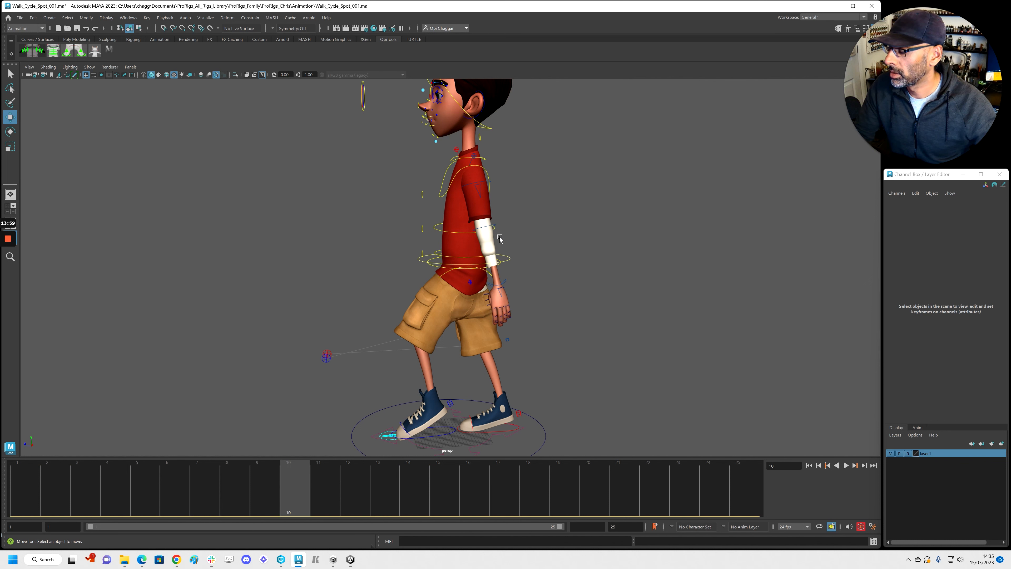
pyautogui.click(481, 230)
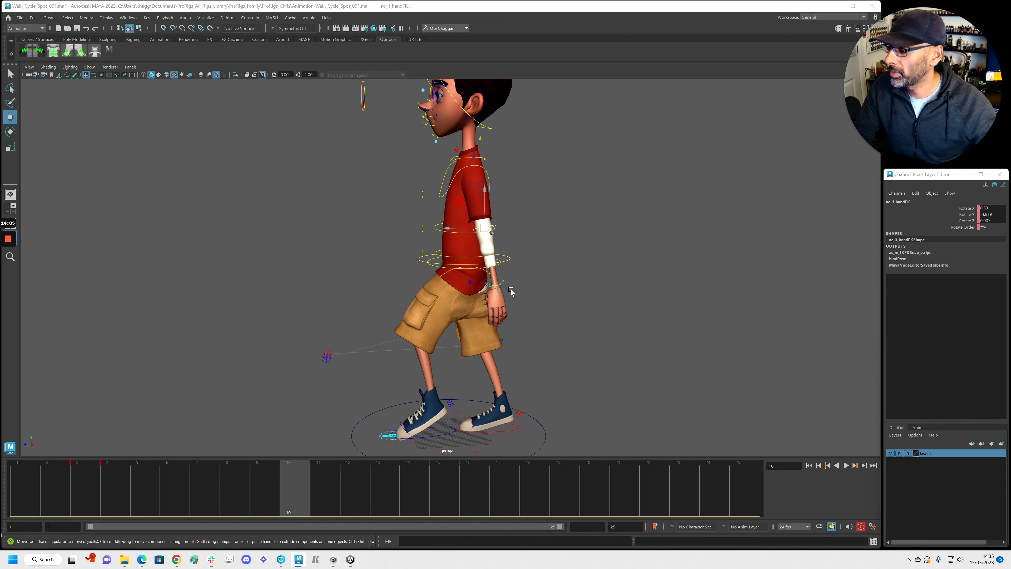
# Play the cycle in the orthographic side view framed on the left arm, with the left hand FK curves open in the Graph Editor
pyautogui.moveTo(0, 56); pyautogui.dragTo(408, 48)
pyautogui.scroll(-2, 409, 349)
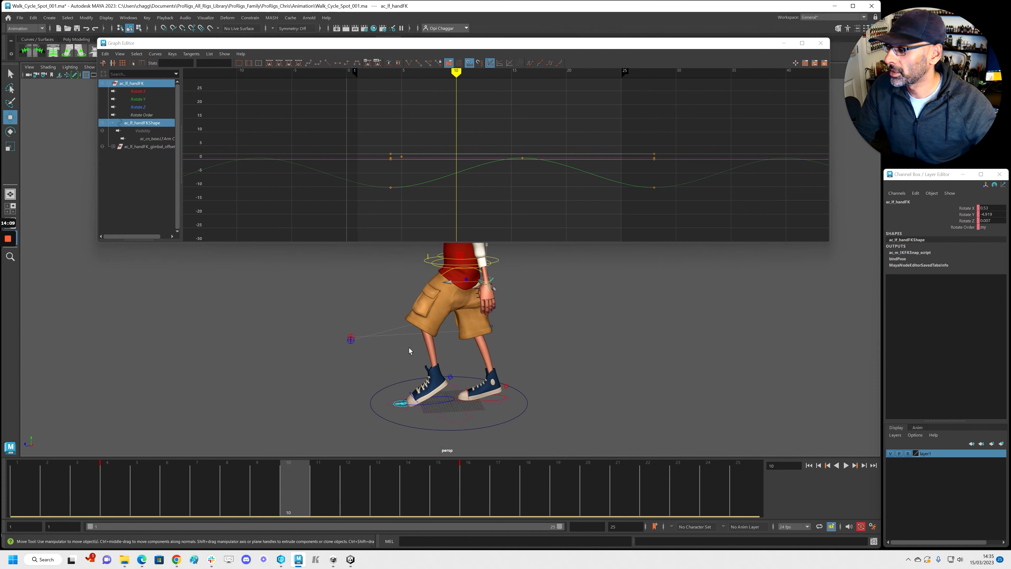
pyautogui.press('space')
pyautogui.press('space')
pyautogui.keyDown('alt'); pyautogui.moveTo(695, 377); pyautogui.dragTo(564, 322, button='right'); pyautogui.keyUp('alt')
pyautogui.keyDown('alt'); pyautogui.moveTo(564, 323); pyautogui.dragTo(557, 434, button='middle'); pyautogui.keyUp('alt')
pyautogui.keyDown('alt'); pyautogui.moveTo(556, 434); pyautogui.dragTo(480, 339, button='right'); pyautogui.keyUp('alt')
pyautogui.keyDown('alt'); pyautogui.moveTo(562, 282); pyautogui.dragTo(566, 366, button='middle'); pyautogui.keyUp('alt')
pyautogui.hotkey('alt', 'v')
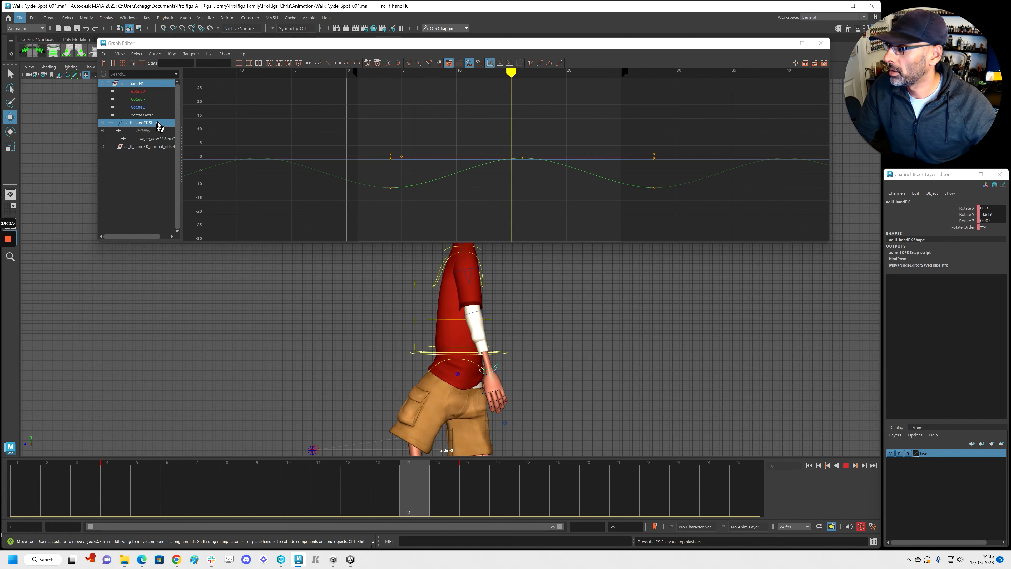
# Raise the left hand FK control's Rotate Y key at frame 16 to just under 10 and check the hand swing in playback
pyautogui.click(138, 99)
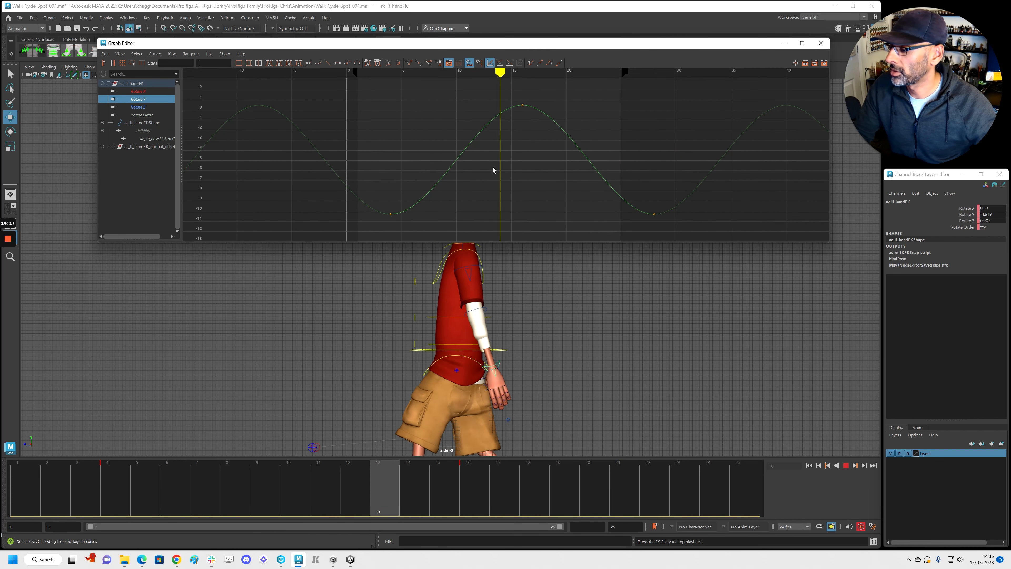
pyautogui.click(522, 106)
pyautogui.moveTo(563, 163); pyautogui.dragTo(541, 140, button='middle')
pyautogui.keyDown('alt'); pyautogui.moveTo(542, 135); pyautogui.dragTo(479, 151, button='right'); pyautogui.keyUp('alt')
pyautogui.keyDown('alt'); pyautogui.moveTo(480, 185); pyautogui.dragTo(529, 182, button='right'); pyautogui.keyUp('alt')
pyautogui.moveTo(528, 184); pyautogui.dragTo(527, 161, button='middle')
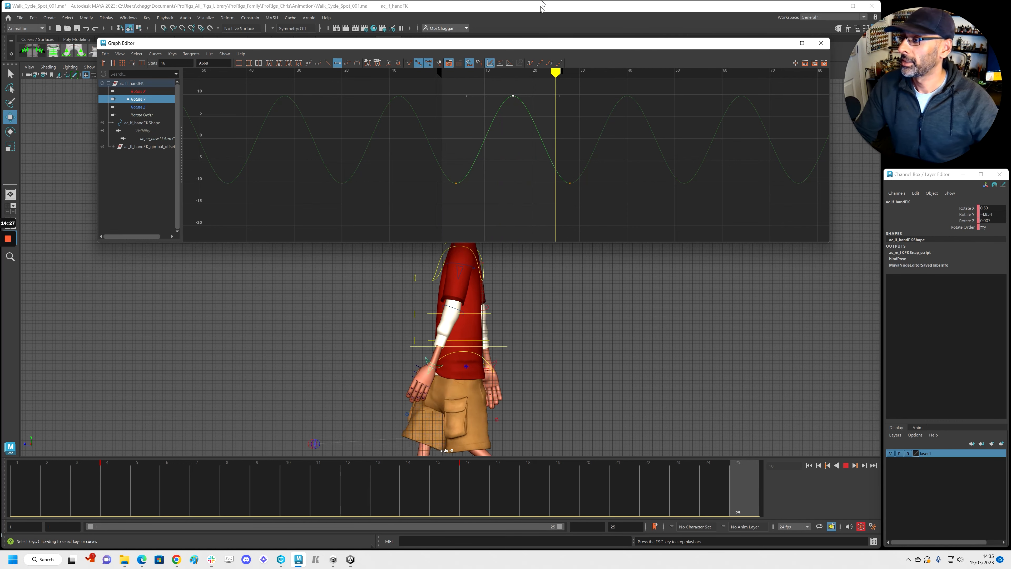
pyautogui.moveTo(575, 42); pyautogui.dragTo(738, 99)
pyautogui.click(844, 56)
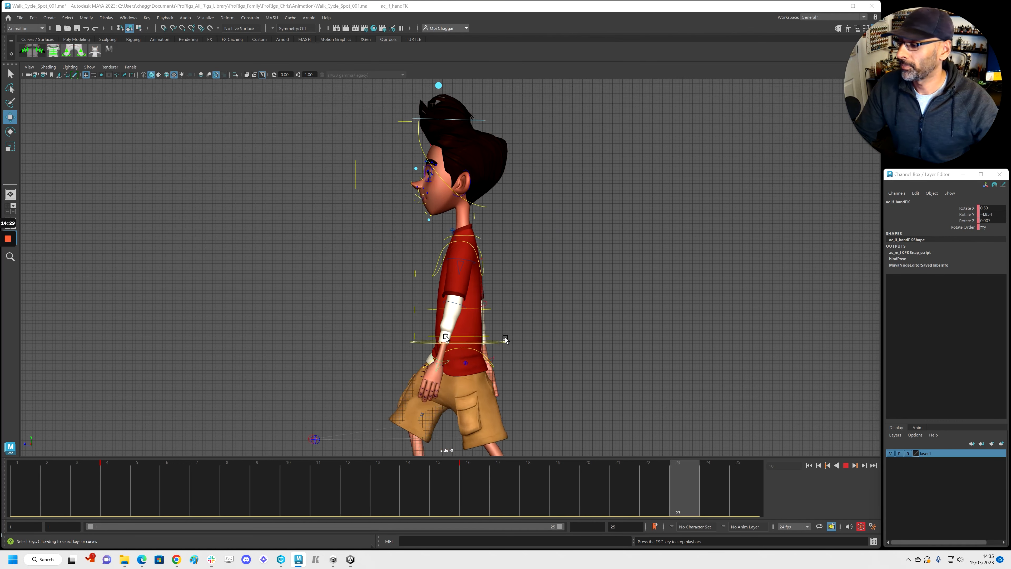
# Return to the perspective view and inspect the left hand and fingers up close at frame 13
pyautogui.press('Escape')
pyautogui.press('space')
pyautogui.click(566, 266)
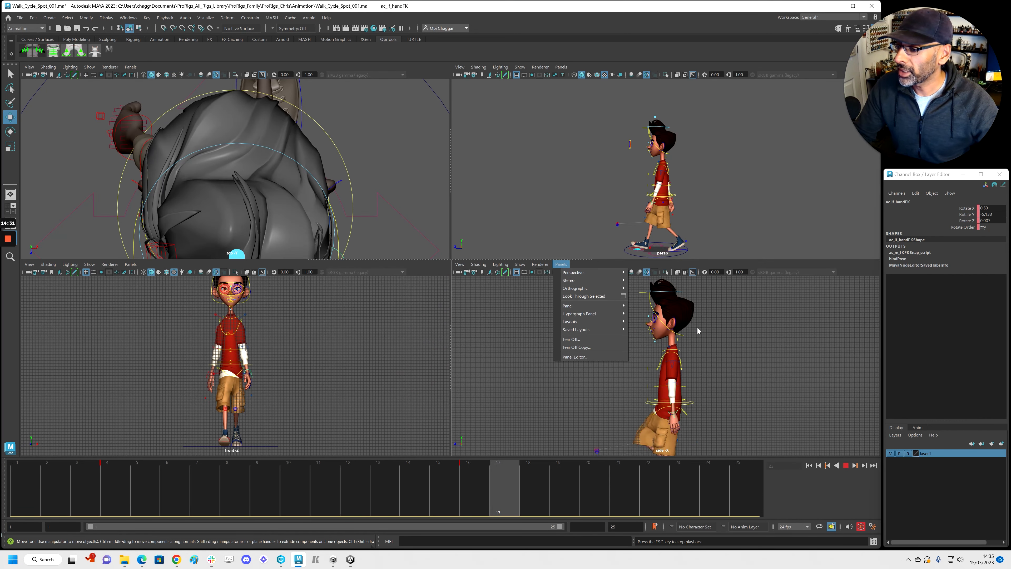
pyautogui.click(646, 226)
pyautogui.press('space')
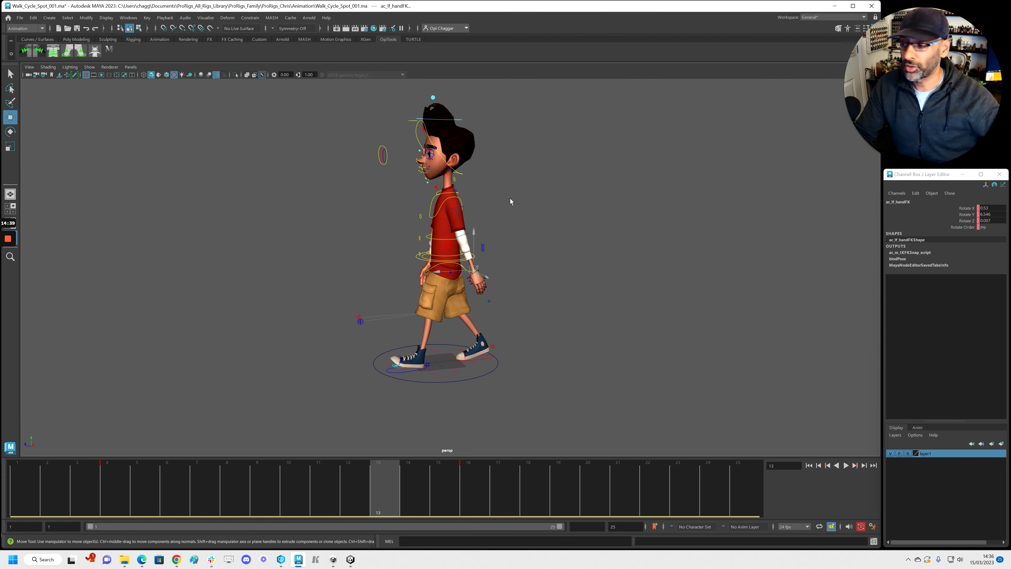
pyautogui.keyDown('alt'); pyautogui.moveTo(350, 301); pyautogui.dragTo(776, 254, button='right'); pyautogui.keyUp('alt')
pyautogui.keyDown('alt'); pyautogui.moveTo(759, 263); pyautogui.dragTo(616, 325); pyautogui.keyUp('alt')
pyautogui.keyDown('alt'); pyautogui.moveTo(571, 346); pyautogui.dragTo(637, 347, button='right'); pyautogui.keyUp('alt')
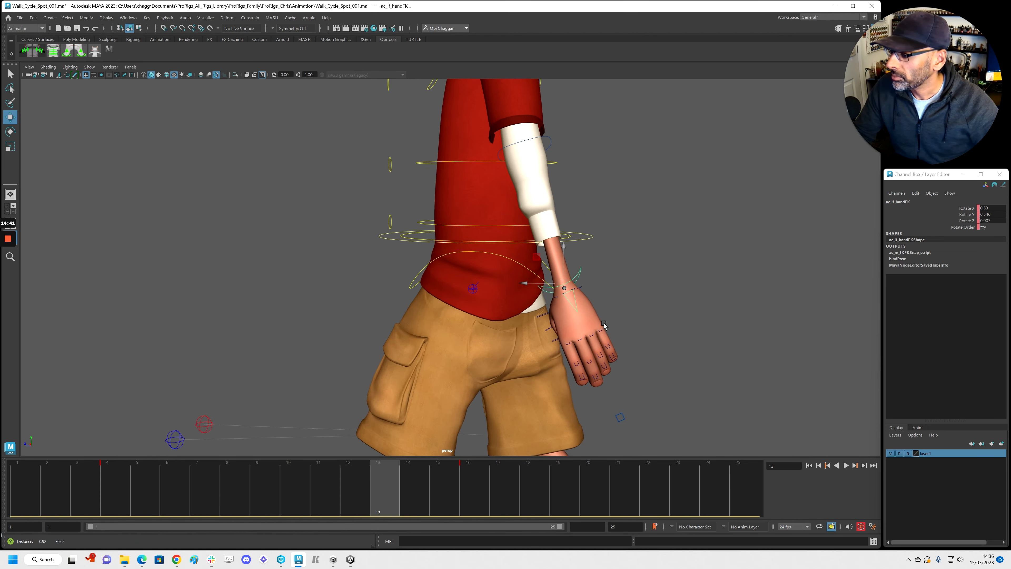
pyautogui.keyDown('alt'); pyautogui.moveTo(637, 348); pyautogui.dragTo(554, 322, button='middle'); pyautogui.keyUp('alt')
pyautogui.keyDown('alt'); pyautogui.moveTo(468, 325); pyautogui.dragTo(521, 300, button='right'); pyautogui.keyUp('alt')
pyautogui.keyDown('alt'); pyautogui.moveTo(471, 279); pyautogui.dragTo(532, 285); pyautogui.keyUp('alt')
pyautogui.keyDown('alt'); pyautogui.moveTo(532, 286); pyautogui.dragTo(443, 329, button='right'); pyautogui.keyUp('alt')
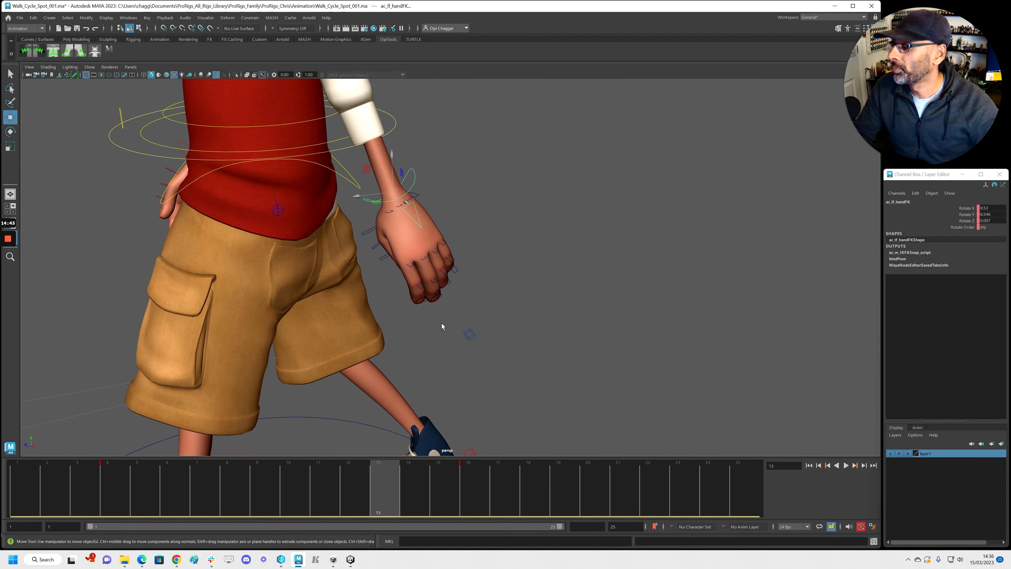
# Try the left arm settings control's Base Rx and Base Ry finger rotations at frame 13, undoing each change
pyautogui.click(469, 334)
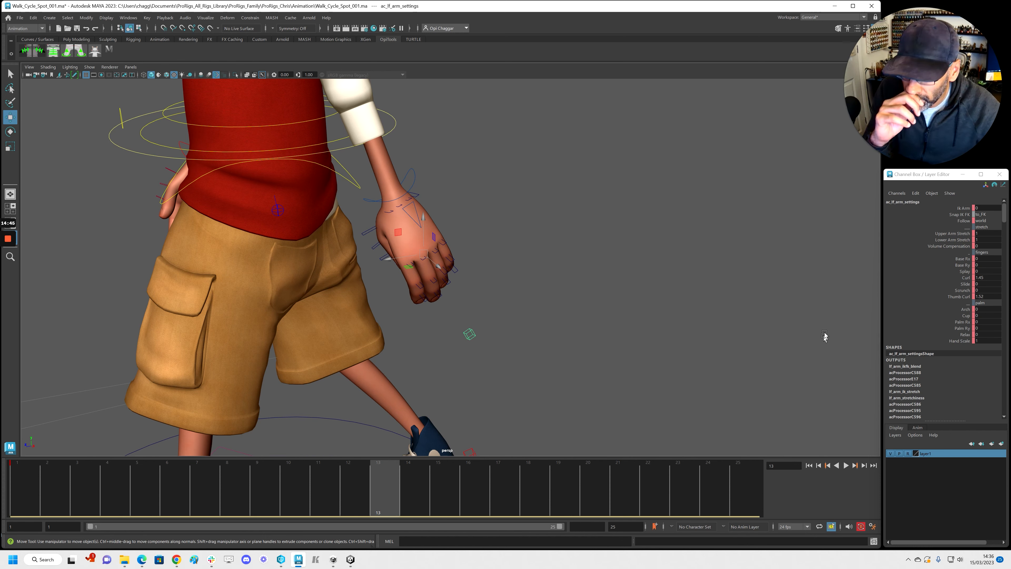
pyautogui.click(964, 258)
pyautogui.hotkey('ctrl', 'z')
pyautogui.hotkey('ctrl', 'z')
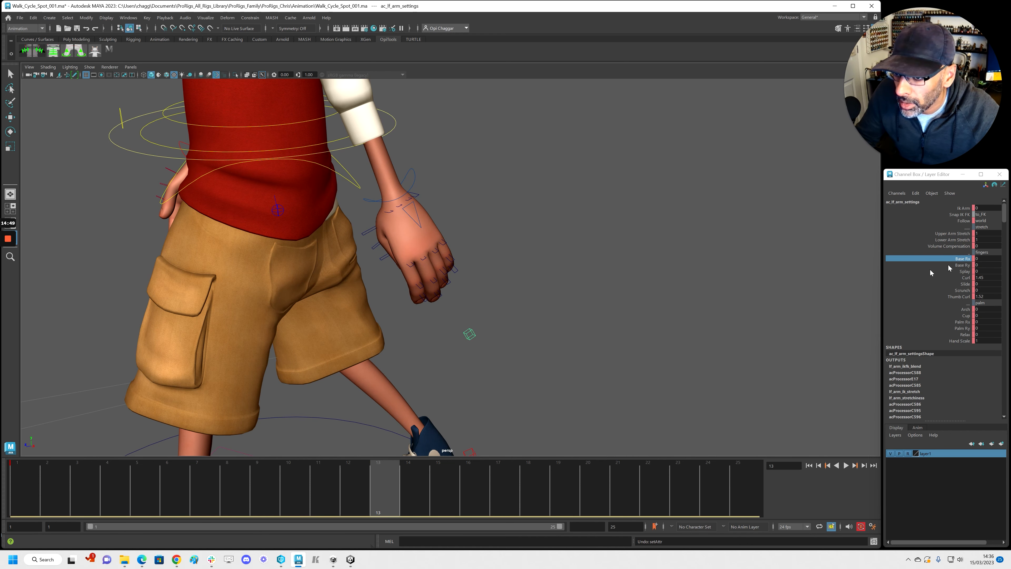
pyautogui.click(964, 265)
pyautogui.moveTo(642, 342); pyautogui.dragTo(669, 320, button='middle')
pyautogui.keyDown('alt'); pyautogui.moveTo(634, 330); pyautogui.dragTo(532, 336); pyautogui.keyUp('alt')
pyautogui.moveTo(532, 336); pyautogui.dragTo(733, 316, button='middle')
pyautogui.keyDown('alt'); pyautogui.moveTo(734, 317); pyautogui.dragTo(573, 337); pyautogui.keyUp('alt')
pyautogui.hotkey('ctrl', 'z')
# In the side view, set the left arm settings control's Base Ry to about 3.32 at frame 1
pyautogui.press('space')
pyautogui.press('space')
pyautogui.keyDown('alt'); pyautogui.moveTo(635, 347); pyautogui.dragTo(669, 347, button='right'); pyautogui.keyUp('alt')
pyautogui.keyDown('alt'); pyautogui.moveTo(637, 351); pyautogui.dragTo(630, 266, button='middle'); pyautogui.keyUp('alt')
pyautogui.click(35, 477)
pyautogui.keyDown('alt'); pyautogui.moveTo(338, 355); pyautogui.dragTo(414, 346, button='right'); pyautogui.keyUp('alt')
pyautogui.keyDown('alt'); pyautogui.moveTo(419, 343); pyautogui.dragTo(433, 304, button='middle'); pyautogui.keyUp('alt')
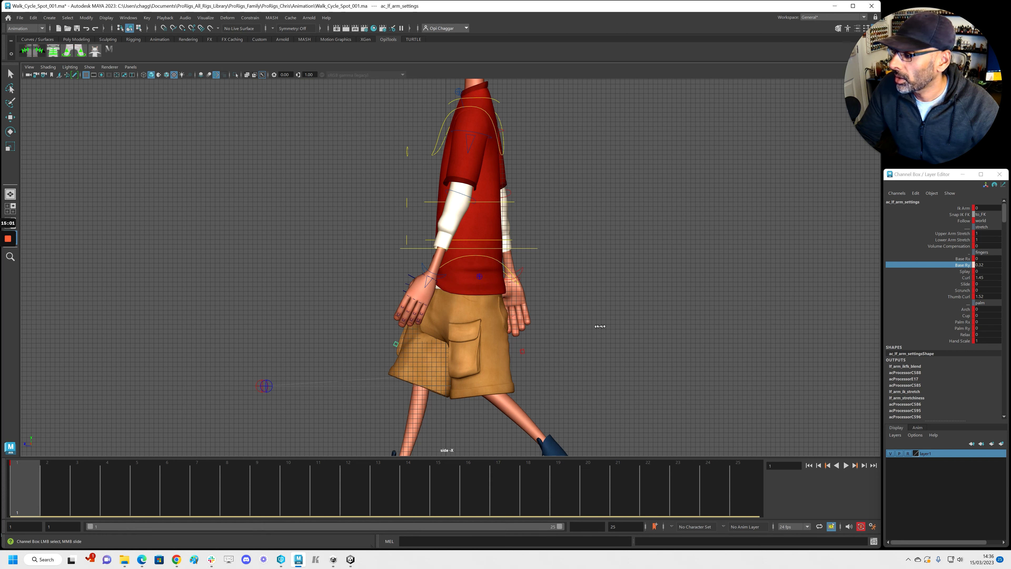
# Key Base Ry at the same 3.32 on frame 25, set it to -3.44 on frame 13, and play the cycle
pyautogui.moveTo(21, 494); pyautogui.dragTo(741, 496)
pyautogui.click(384, 494)
pyautogui.moveTo(628, 384); pyautogui.dragTo(441, 383, button='middle')
pyautogui.hotkey('alt', 'v')
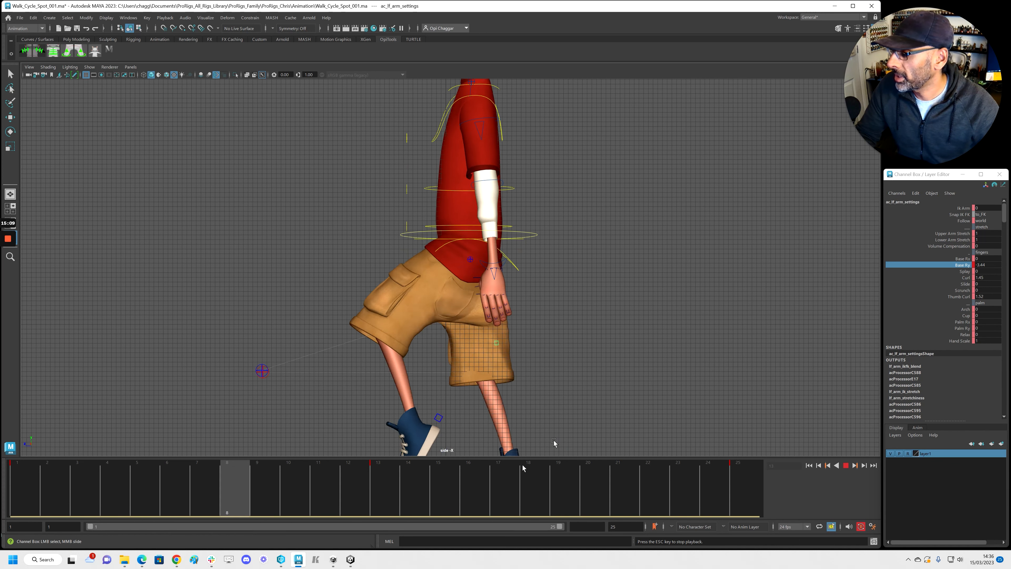
# Offset all of the left arm settings control's animation curves four frames later in the Graph Editor
pyautogui.click(390, 489)
pyautogui.moveTo(1010, 136); pyautogui.dragTo(510, 172)
pyautogui.press('a')
pyautogui.scroll(-5, 665, 258)
pyautogui.moveTo(451, 234); pyautogui.dragTo(712, 334)
pyautogui.press('f')
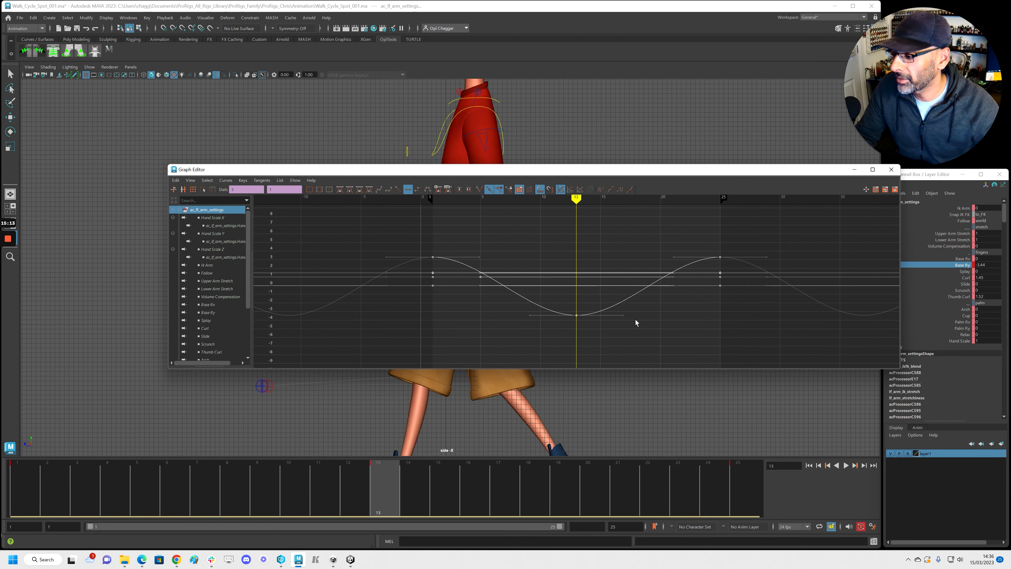
pyautogui.keyDown('shift'); pyautogui.moveTo(684, 339); pyautogui.dragTo(736, 334, button='middle'); pyautogui.keyUp('shift')
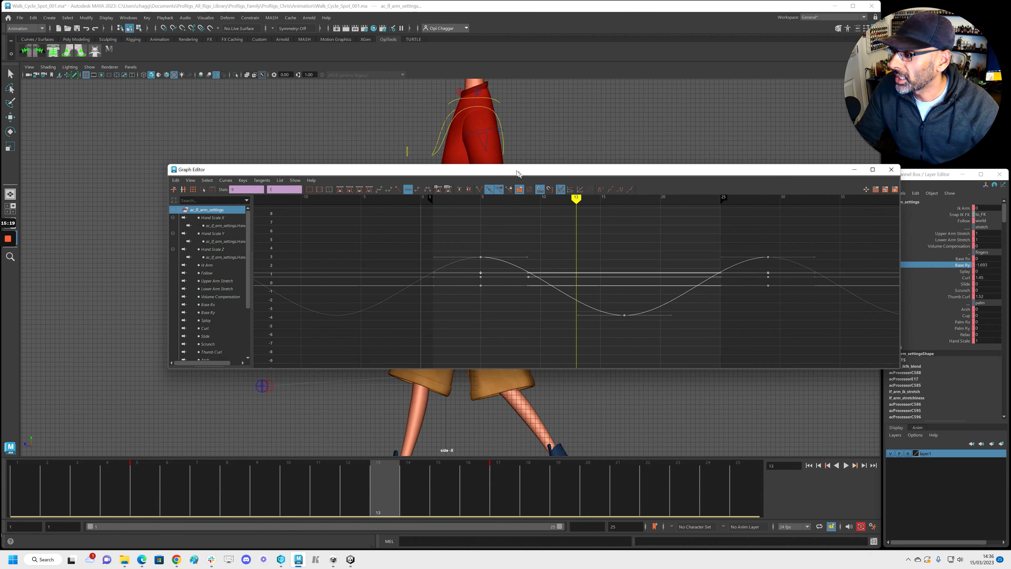
# Delay the left arm settings curves by two more frames, placing keys on frames 7 and 19, while checking the playback
pyautogui.moveTo(519, 172); pyautogui.dragTo(1010, 207)
pyautogui.hotkey('alt', 'v')
pyautogui.hotkey('alt', 'v')
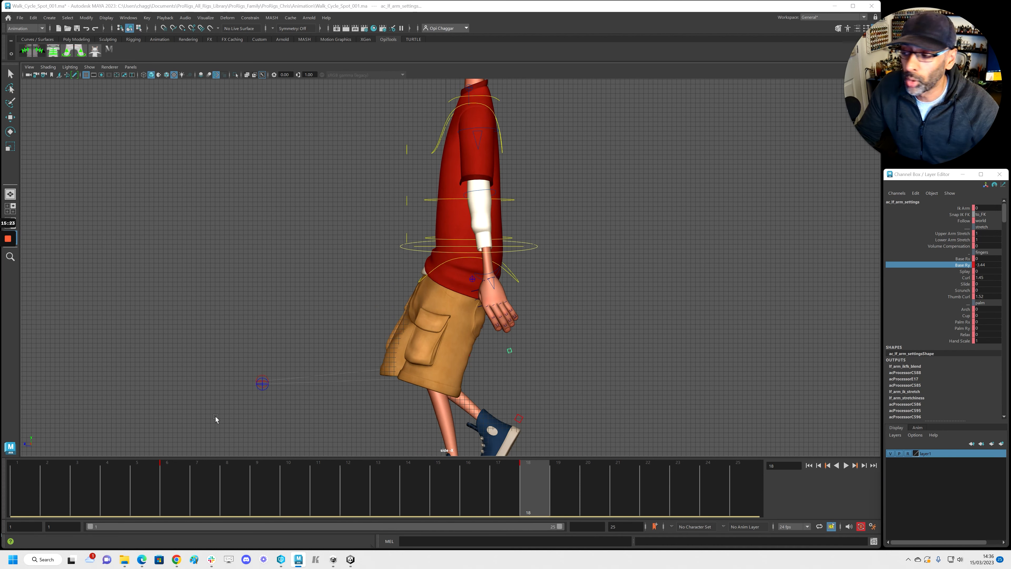
pyautogui.hotkey('alt', 'v')
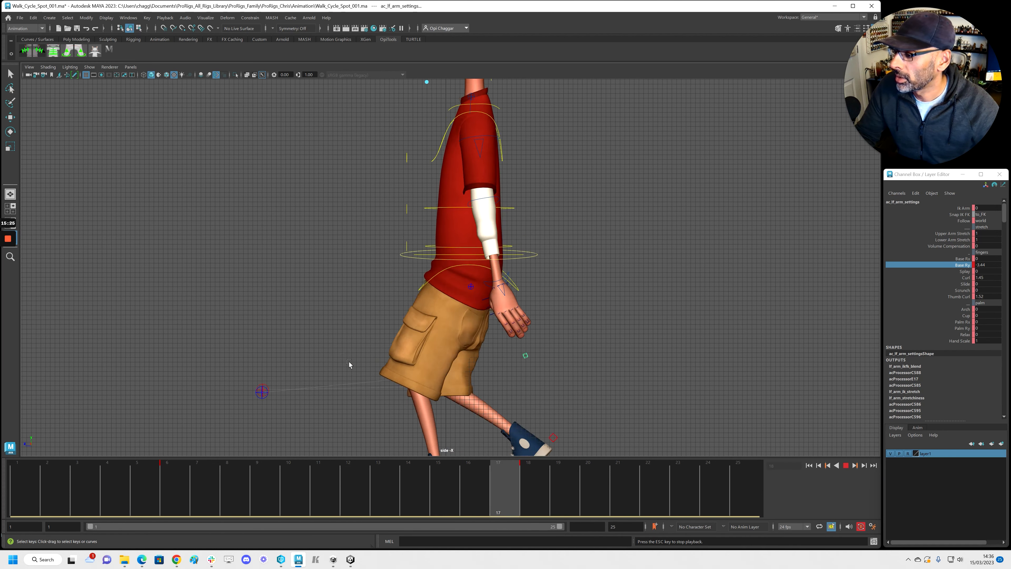
pyautogui.press('Escape')
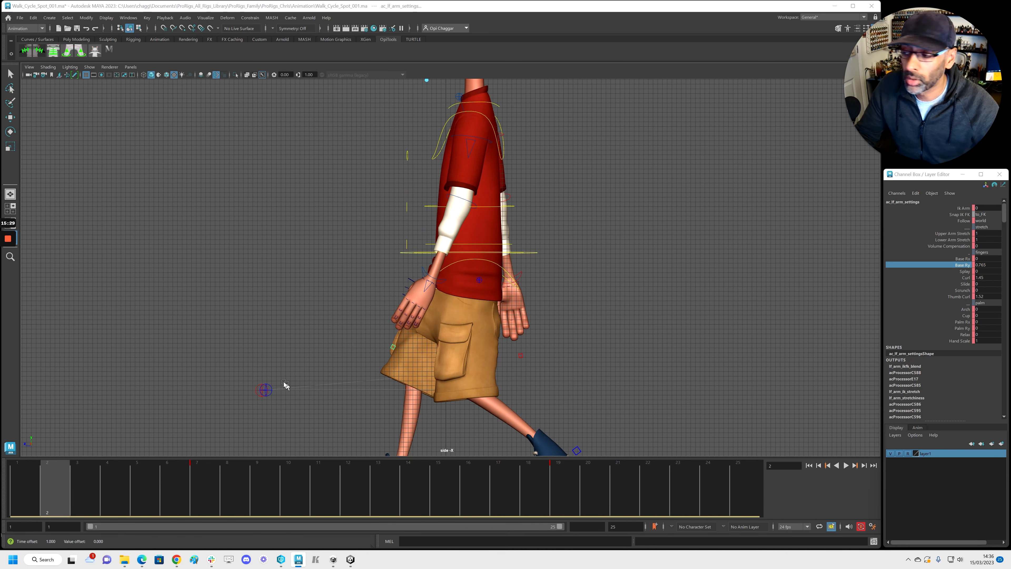
# Play the cycle in the perspective view to examine the left hand's finger and thumb motion up close, and return to frame 1
pyautogui.hotkey('alt', 'v')
pyautogui.press('space')
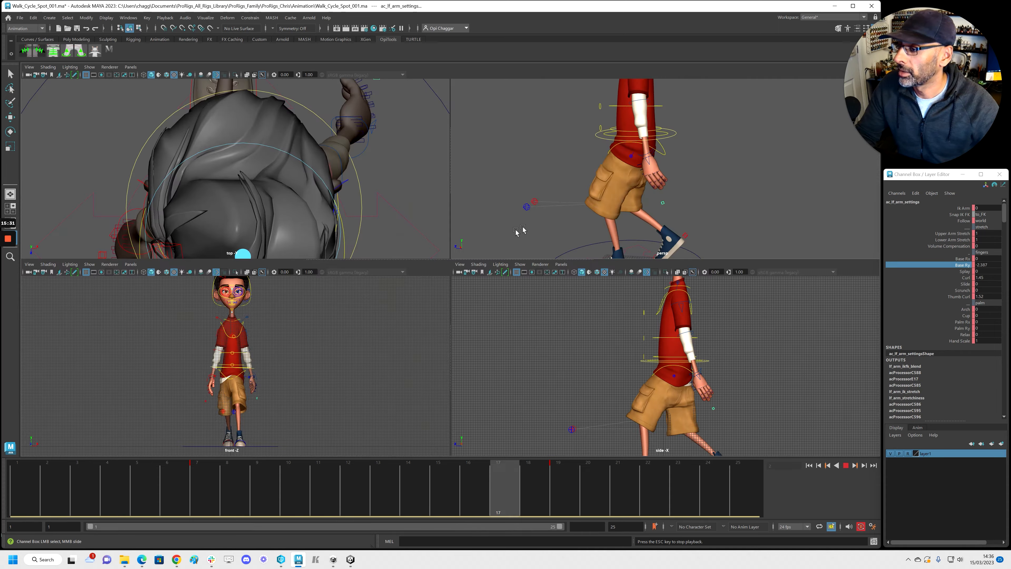
pyautogui.press('space')
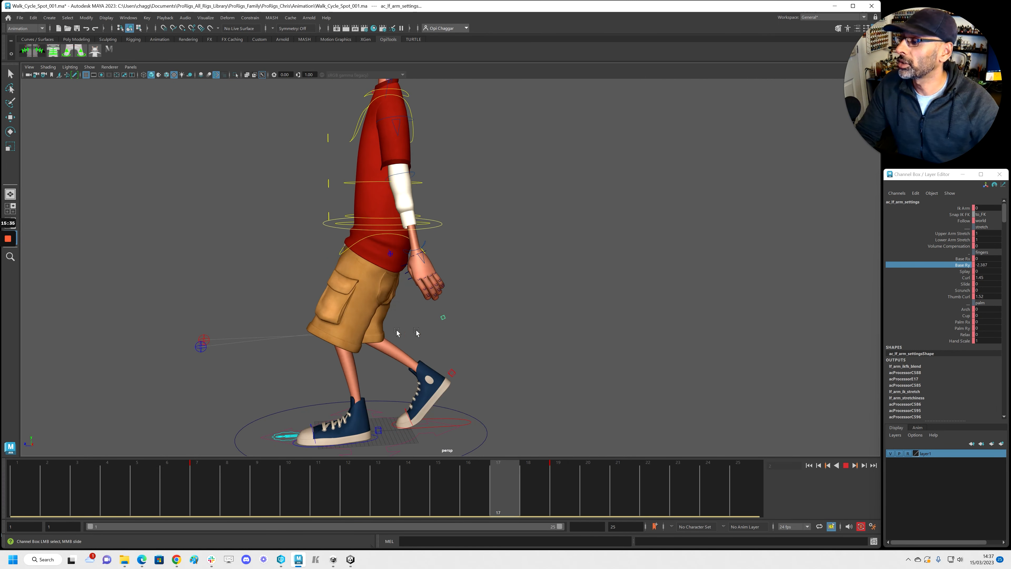
pyautogui.press('space')
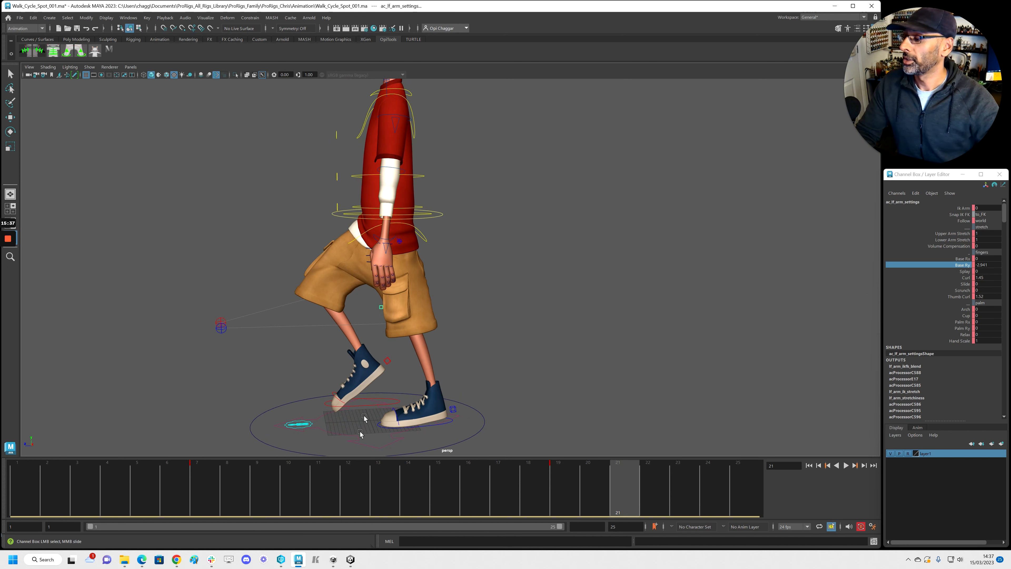
pyautogui.scroll(5, 273, 315)
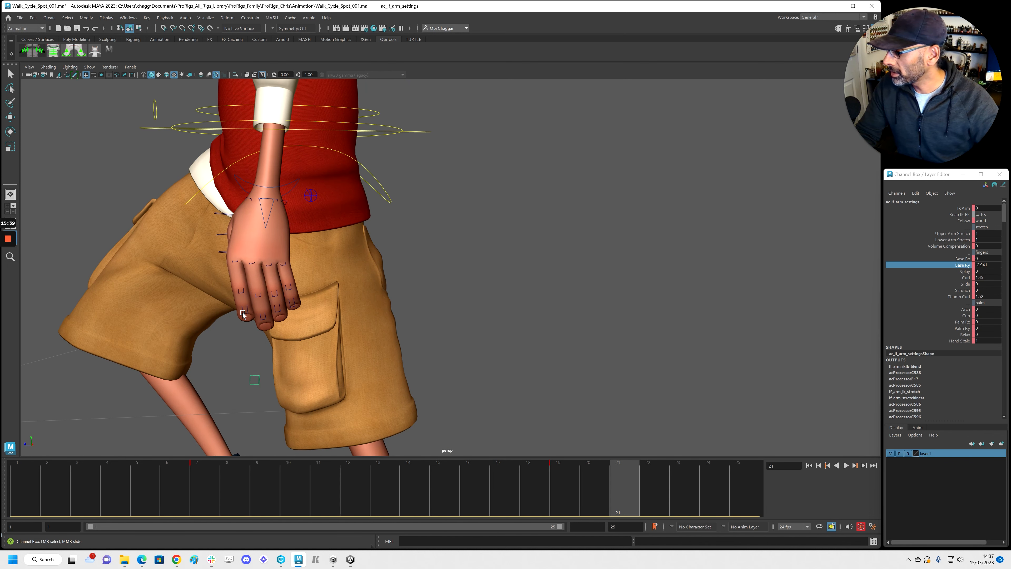
pyautogui.click(242, 314)
pyautogui.press('w')
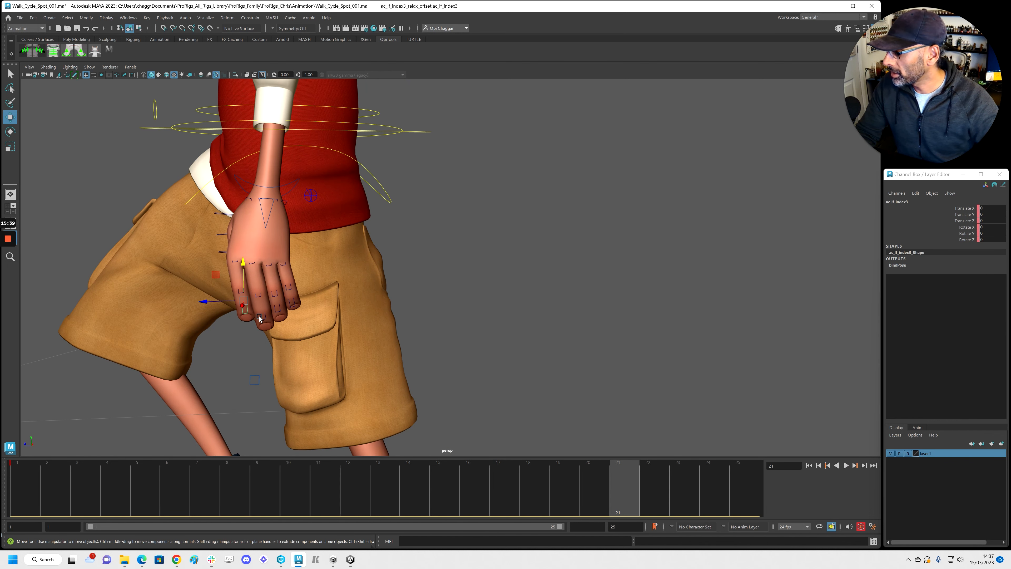
pyautogui.hotkey('alt', 'v')
pyautogui.keyDown('alt'); pyautogui.moveTo(619, 320); pyautogui.dragTo(319, 329, button='right'); pyautogui.keyUp('alt')
pyautogui.keyDown('alt'); pyautogui.moveTo(425, 343); pyautogui.dragTo(338, 342, button='right'); pyautogui.keyUp('alt')
pyautogui.keyDown('alt'); pyautogui.moveTo(336, 341); pyautogui.dragTo(325, 342); pyautogui.keyUp('alt')
pyautogui.keyDown('alt'); pyautogui.moveTo(325, 342); pyautogui.dragTo(519, 345, button='right'); pyautogui.keyUp('alt')
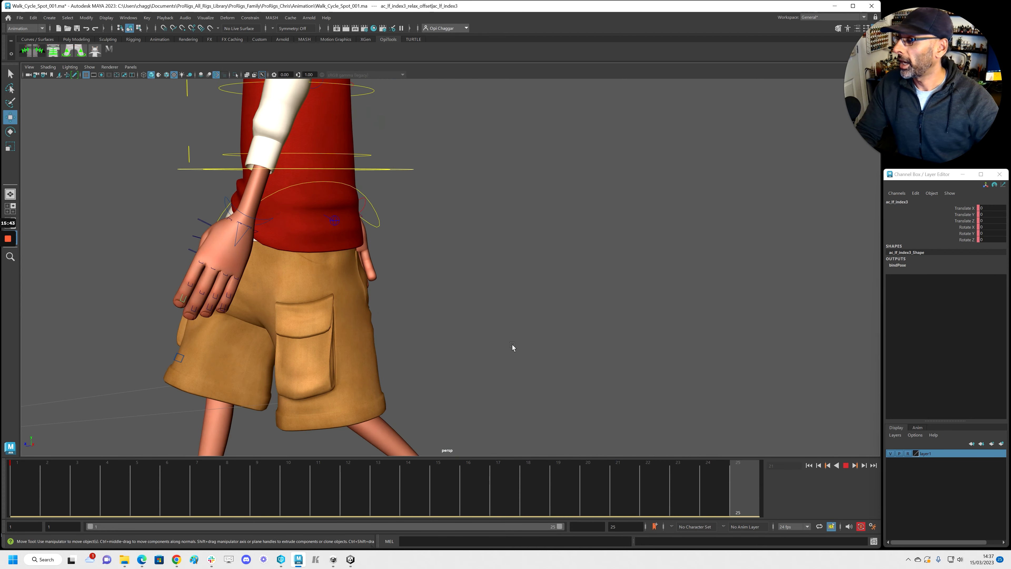
pyautogui.hotkey('alt', 'shift', 'v')
# Try a lower Thumb Curl on the left arm settings control at frame 1 and undo it
pyautogui.keyDown('alt'); pyautogui.moveTo(302, 341); pyautogui.dragTo(422, 339); pyautogui.keyUp('alt')
pyautogui.click(247, 303)
pyautogui.keyDown('alt'); pyautogui.moveTo(474, 322); pyautogui.dragTo(359, 331, button='right'); pyautogui.keyUp('alt')
pyautogui.keyDown('alt'); pyautogui.moveTo(358, 331); pyautogui.dragTo(194, 331); pyautogui.keyUp('alt')
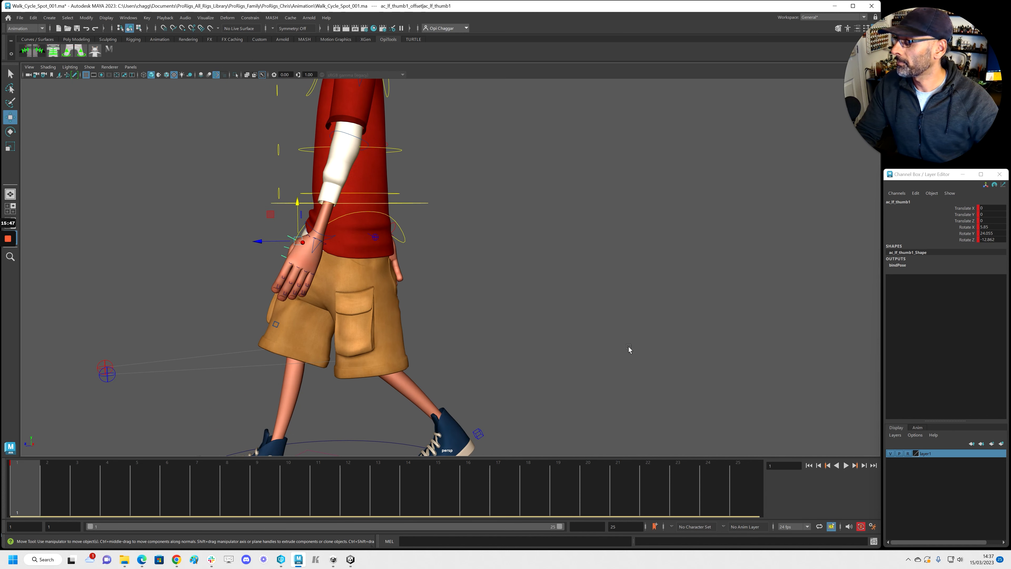
pyautogui.click(297, 338)
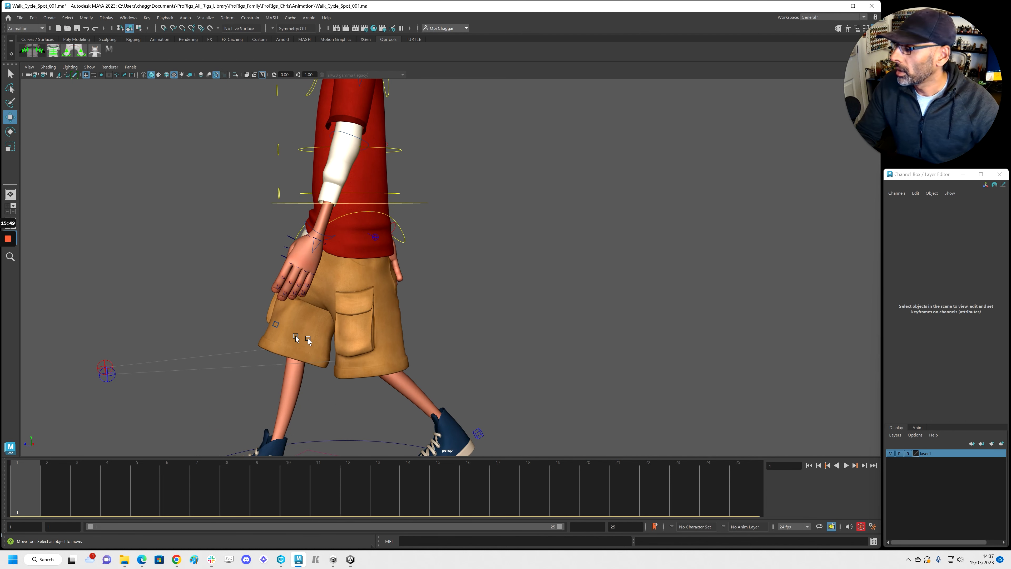
pyautogui.click(276, 325)
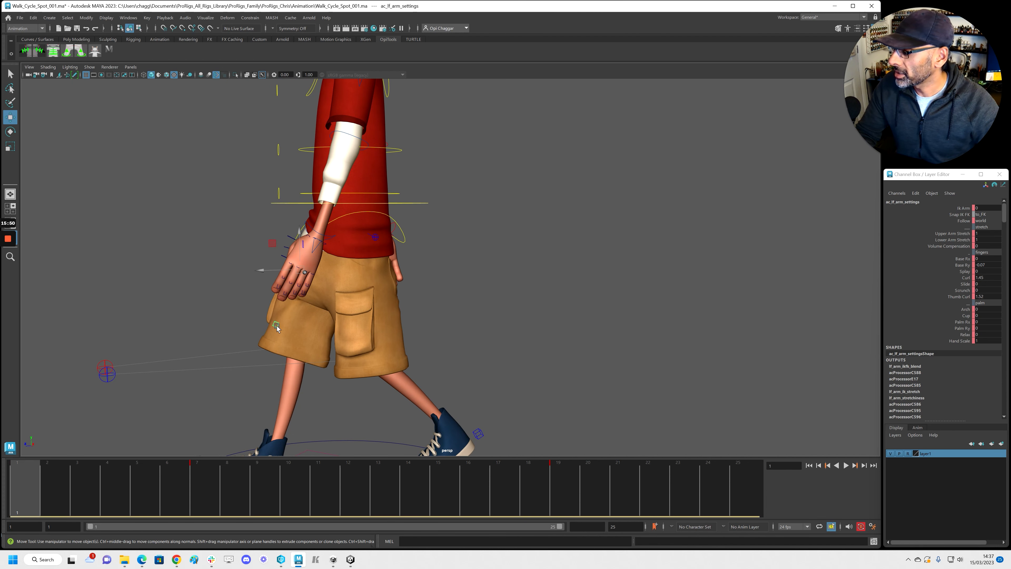
pyautogui.click(965, 296)
pyautogui.moveTo(795, 320); pyautogui.dragTo(577, 323, button='middle')
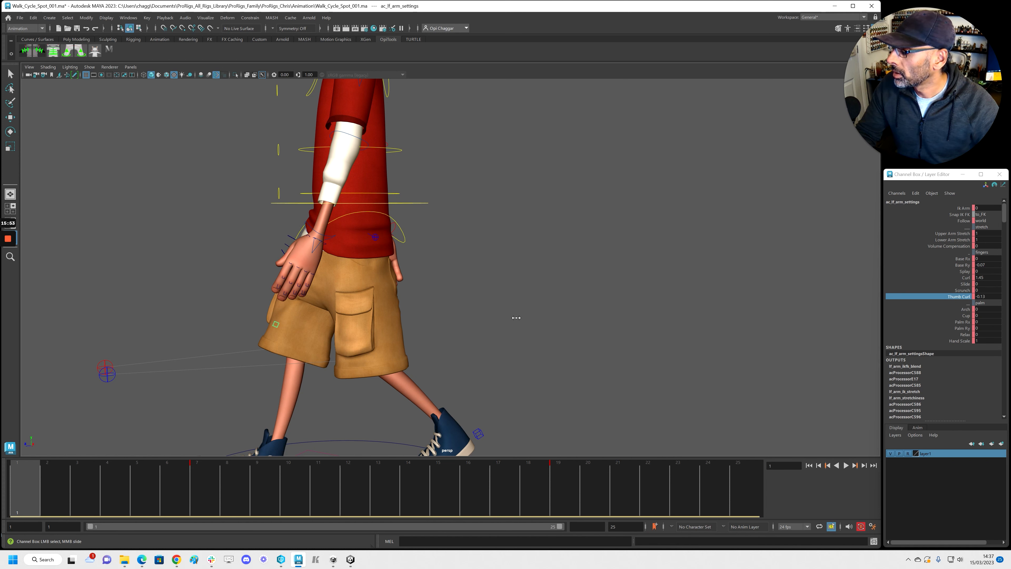
pyautogui.hotkey('ctrl', 'z')
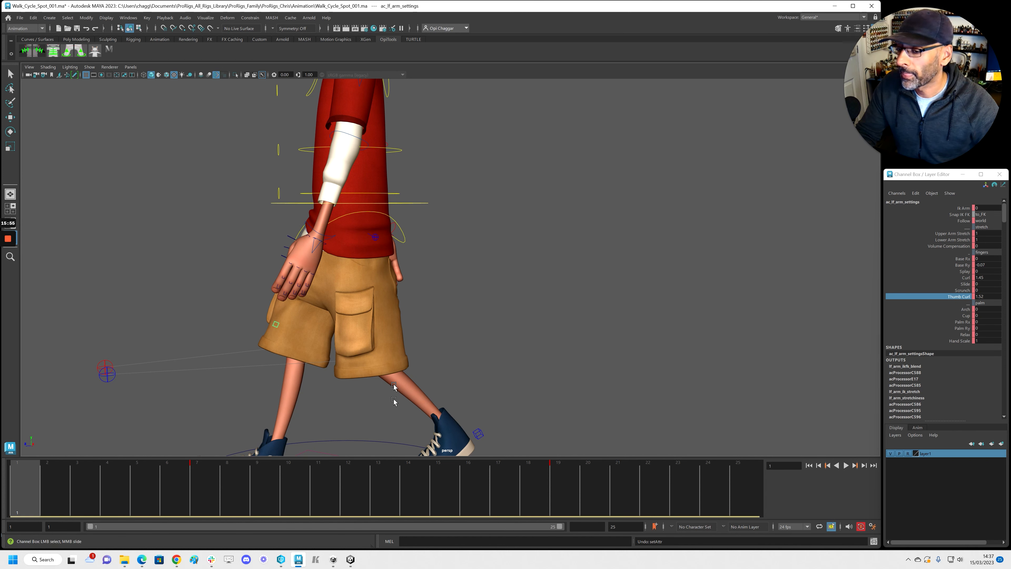
# Rotate the left thumb's base control to a Rotate Z of about 7.68 at frame 1 and copy that pose to frame 25
pyautogui.click(290, 241)
pyautogui.press('w')
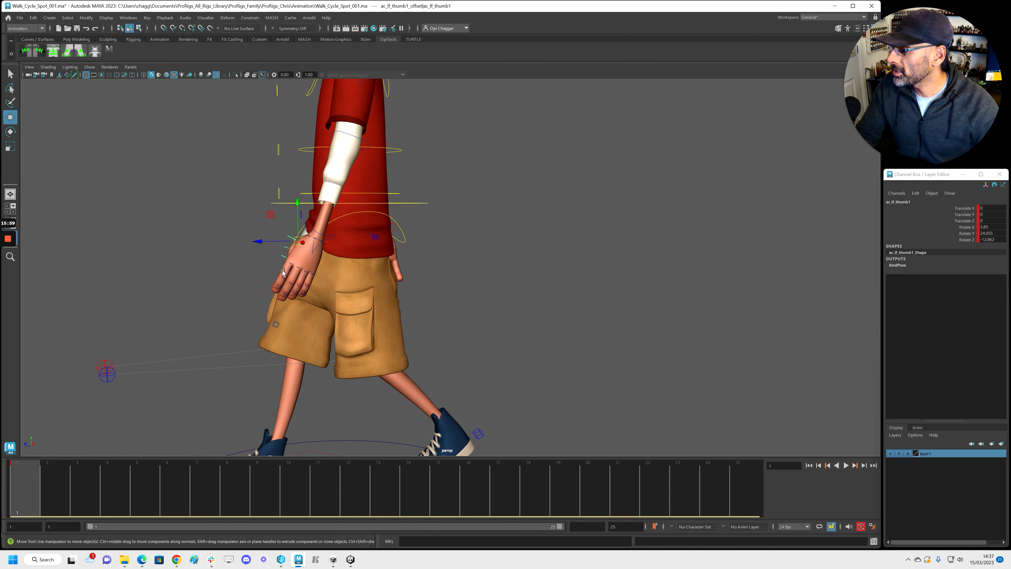
pyautogui.press('e')
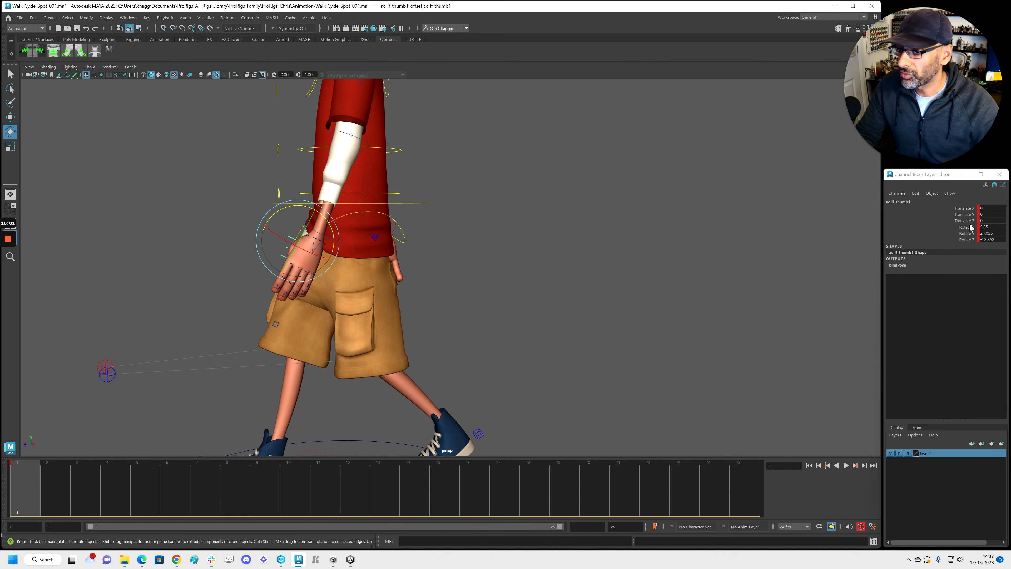
pyautogui.click(967, 233)
pyautogui.moveTo(308, 206); pyautogui.dragTo(314, 211)
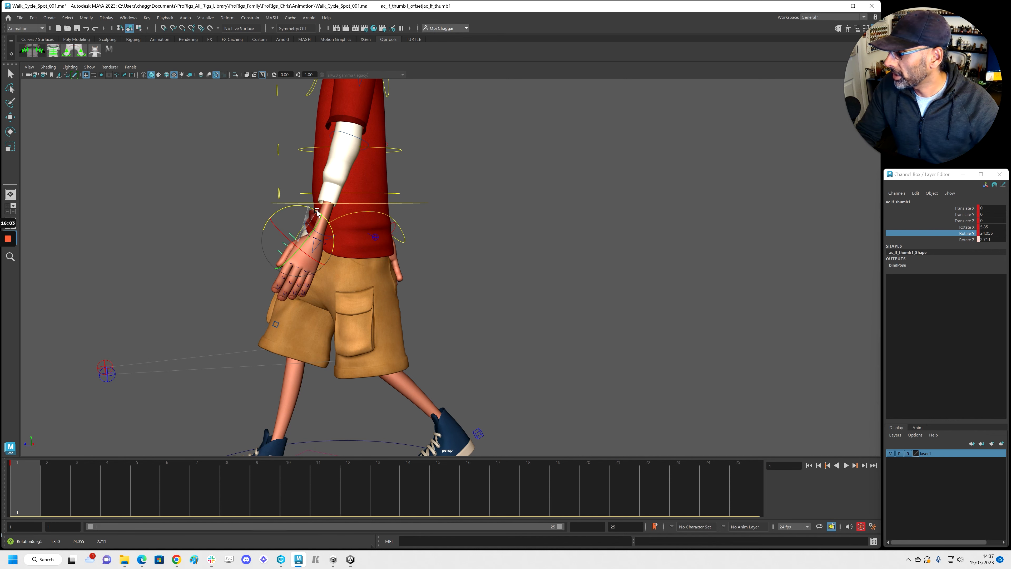
pyautogui.moveTo(25, 494); pyautogui.dragTo(751, 488)
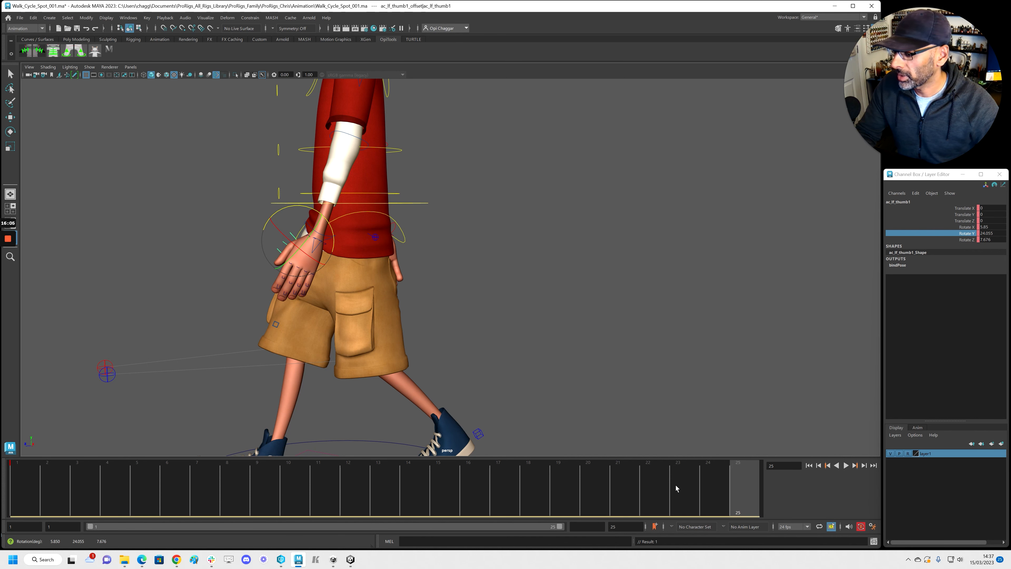
# At frame 13, rotate the left thumb's base control to a Rotate Z of about -4.82 and key it
pyautogui.click(372, 489)
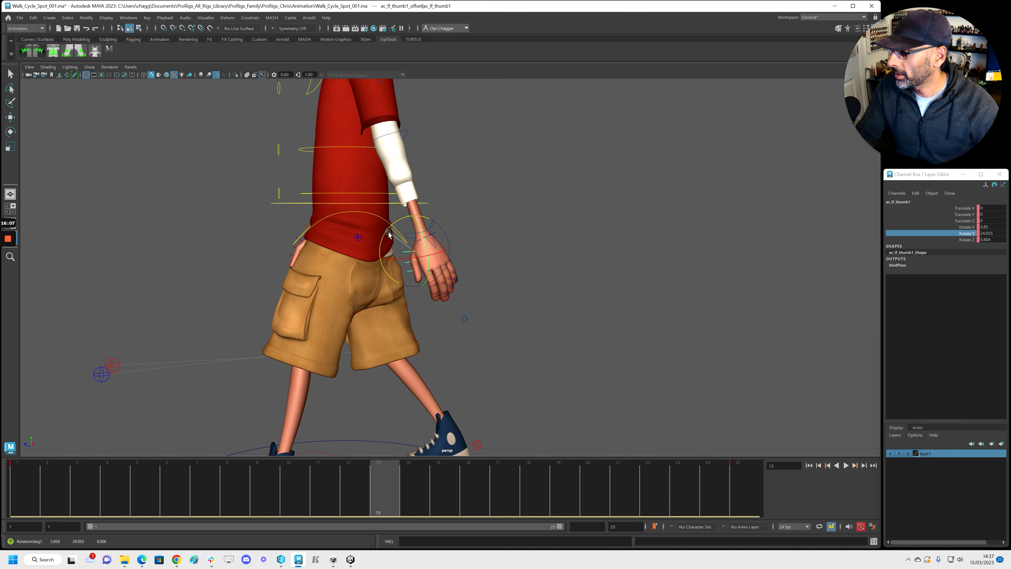
pyautogui.moveTo(391, 241); pyautogui.dragTo(394, 245)
pyautogui.press('s')
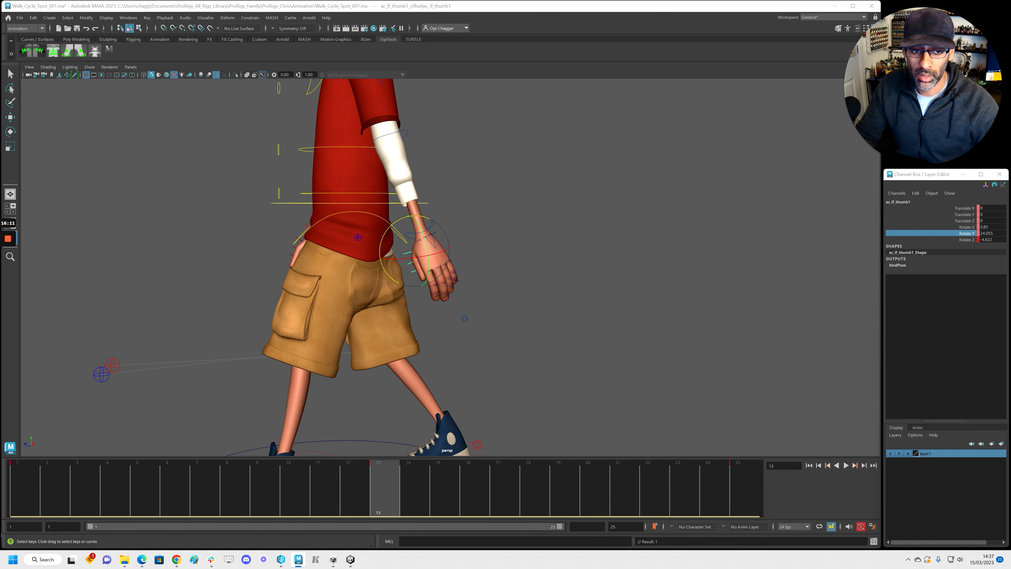
# Offset all of the left thumb base control's curves six frames later in the Graph Editor and play the cycle
pyautogui.moveTo(1010, 167); pyautogui.dragTo(418, 97)
pyautogui.scroll(-5, 492, 201)
pyautogui.moveTo(379, 168)
pyautogui.mouseDown()
pyautogui.moveTo(534, 239)
pyautogui.moveTo(715, 256)
pyautogui.mouseUp()
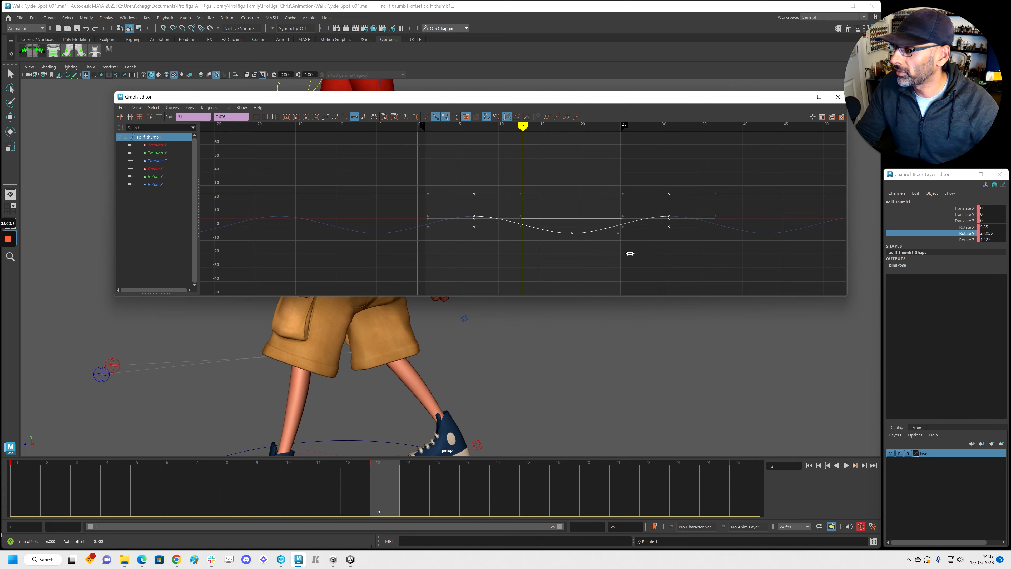
pyautogui.click(838, 97)
pyautogui.hotkey('alt', 'v')
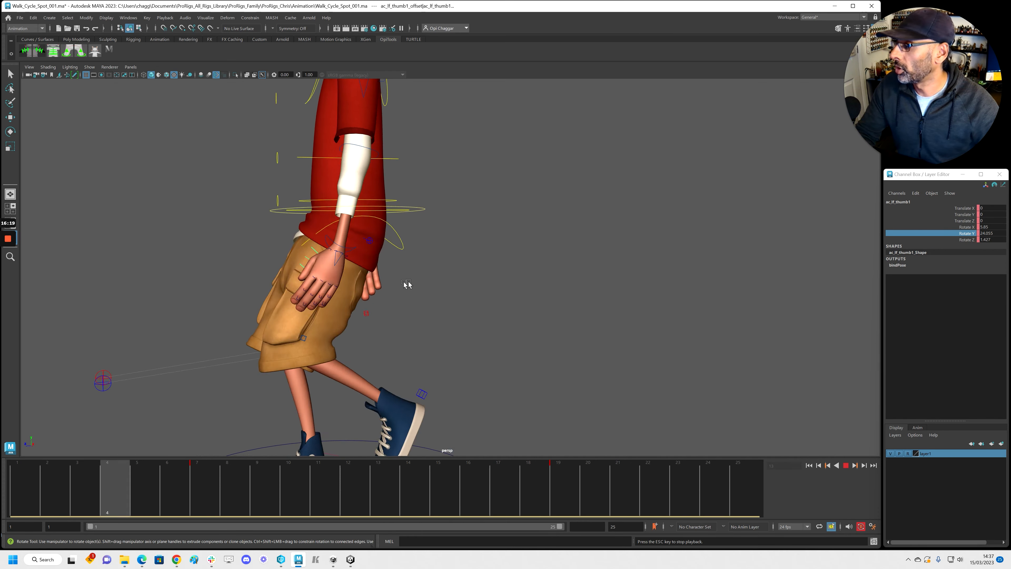
# Hide the rig controls in the viewport and compare the left thumb's pose on frames 19 and 1
pyautogui.scroll(1, 235, 298)
pyautogui.hotkey('alt', '1')
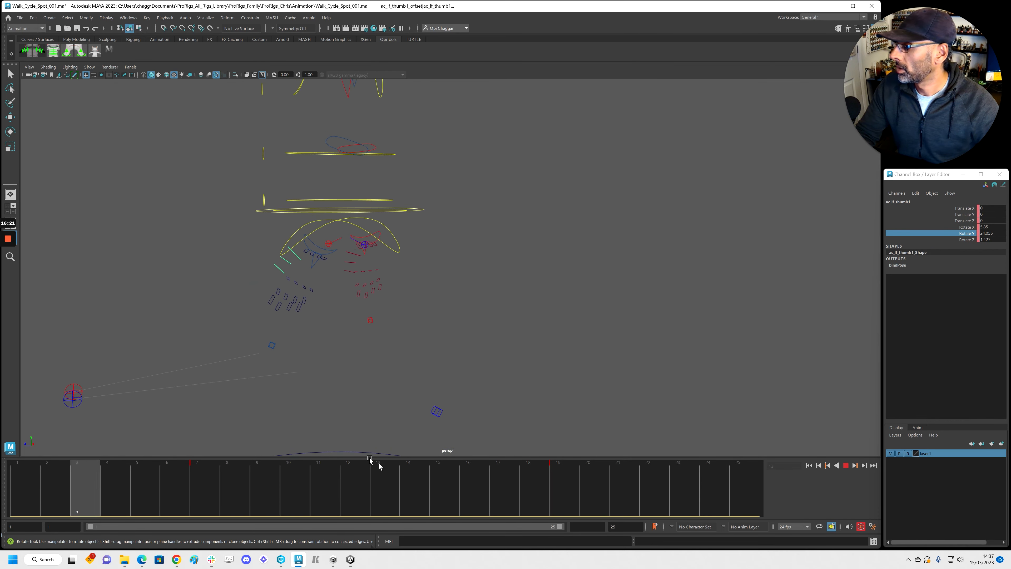
pyautogui.click(561, 492)
pyautogui.hotkey('alt', '1')
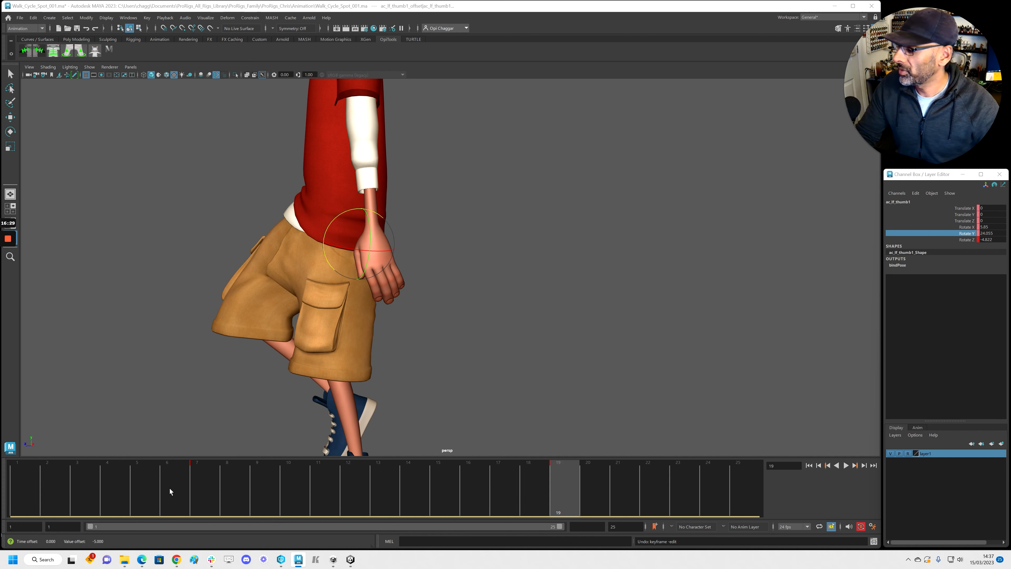
pyautogui.moveTo(178, 494); pyautogui.dragTo(25, 494)
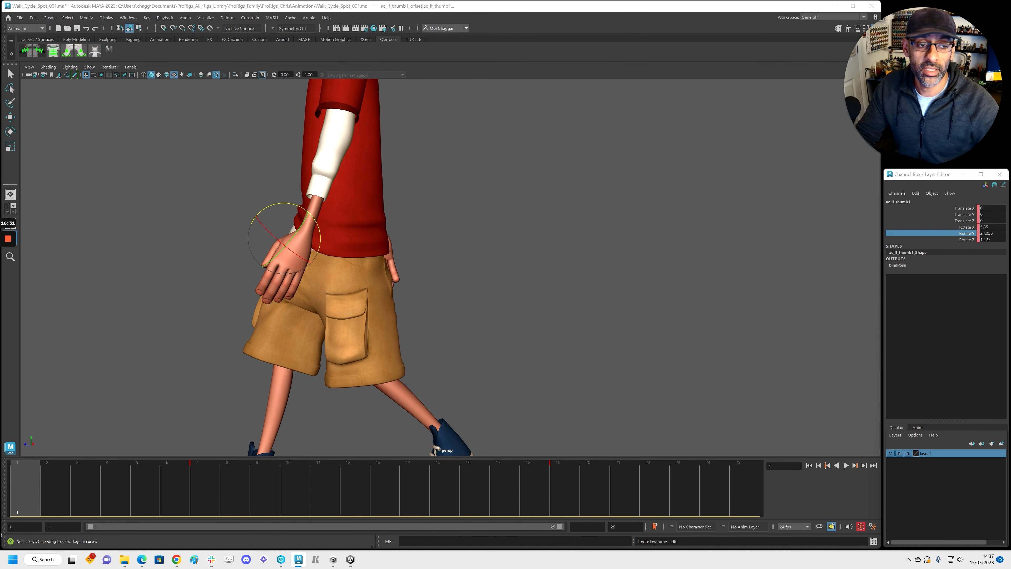
# Raise the left thumb's Rotate Z peak keys to about 22.68 in the Graph Editor and play the cycle
pyautogui.moveTo(1010, 119); pyautogui.dragTo(415, 34)
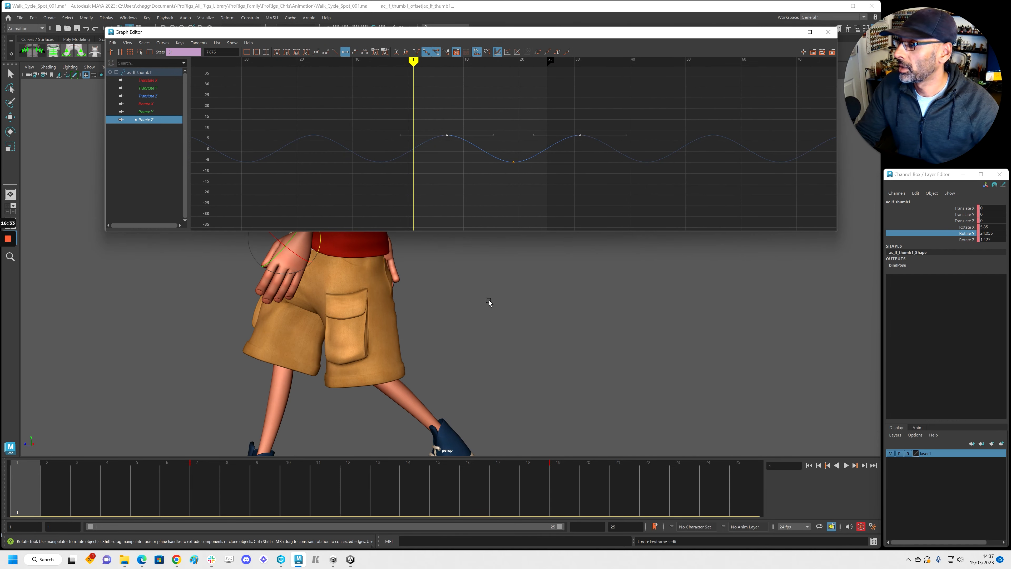
pyautogui.keyDown('alt'); pyautogui.moveTo(489, 300); pyautogui.dragTo(398, 309, button='right'); pyautogui.keyUp('alt')
pyautogui.keyDown('alt'); pyautogui.moveTo(398, 309); pyautogui.dragTo(464, 353, button='middle'); pyautogui.keyUp('alt')
pyautogui.keyDown('shift'); pyautogui.moveTo(524, 144); pyautogui.dragTo(527, 123, button='middle'); pyautogui.keyUp('shift')
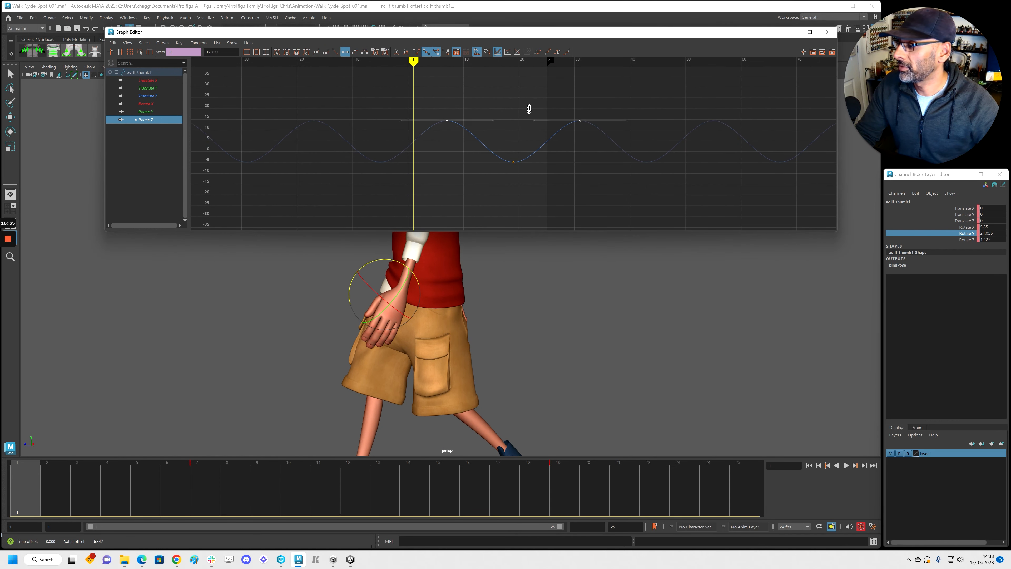
pyautogui.hotkey('alt', 'v')
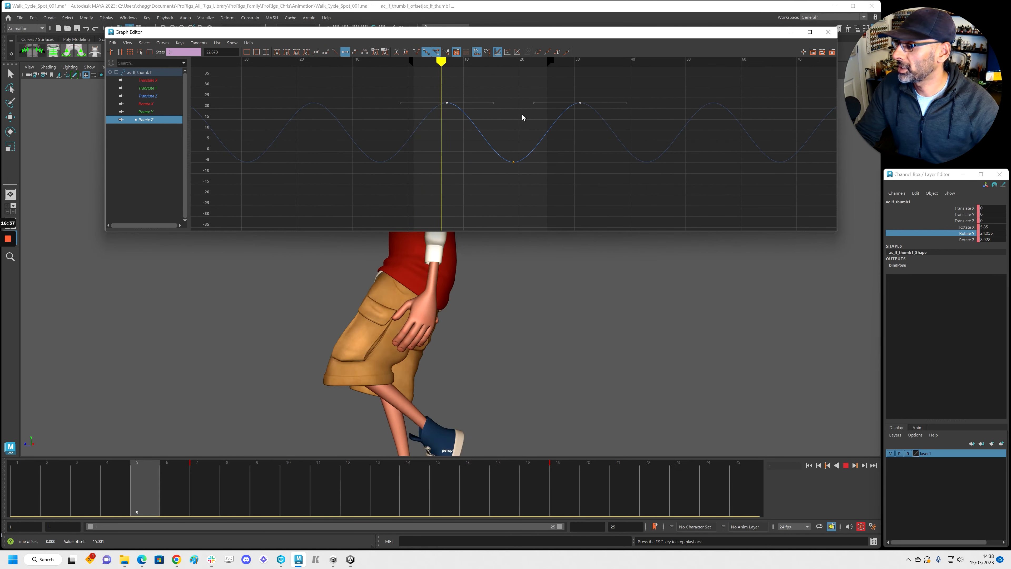
# Lower the left thumb's Rotate Z key at frame 19 to about -15.68, undoing the shift of the whole curve
pyautogui.moveTo(510, 146); pyautogui.dragTo(549, 183)
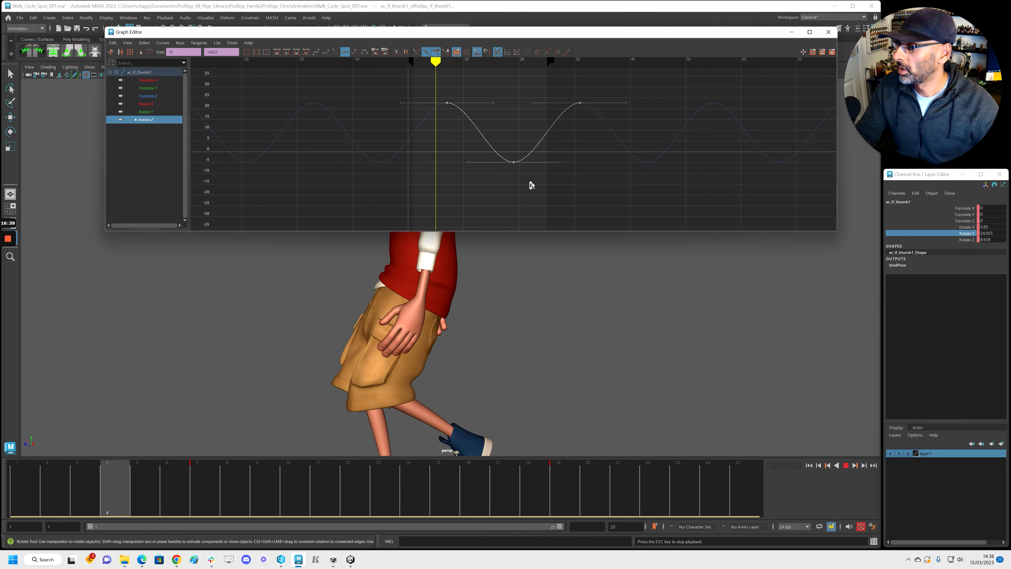
pyautogui.keyDown('shift'); pyautogui.moveTo(531, 179); pyautogui.dragTo(530, 196, button='middle'); pyautogui.keyUp('shift')
pyautogui.hotkey('ctrl', 'z')
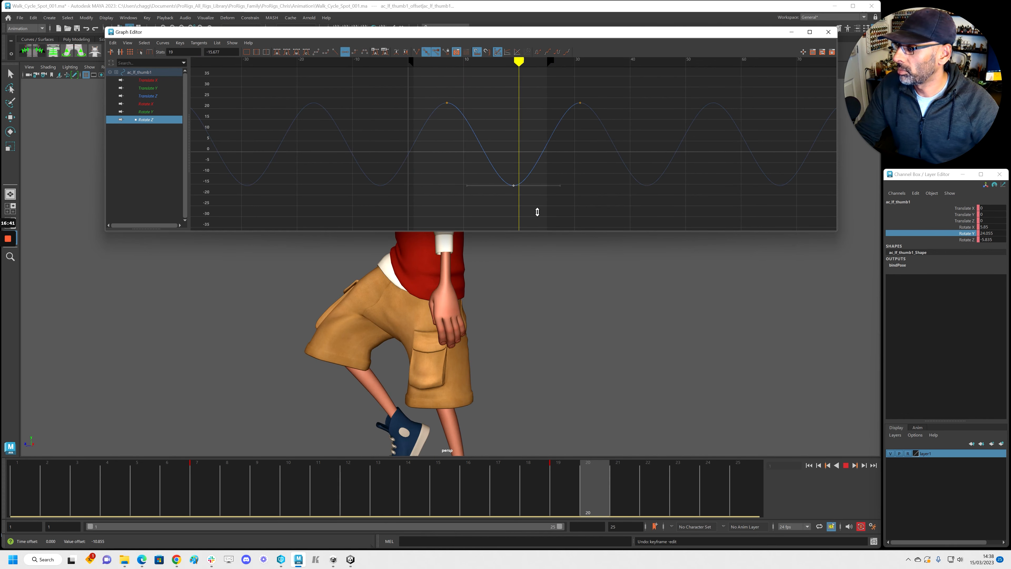
# Lower the left thumb's two Rotate Z peak keys to about 15.60
pyautogui.click(447, 103)
pyautogui.moveTo(406, 86); pyautogui.dragTo(603, 131)
pyautogui.moveTo(603, 131); pyautogui.dragTo(600, 153, button='middle')
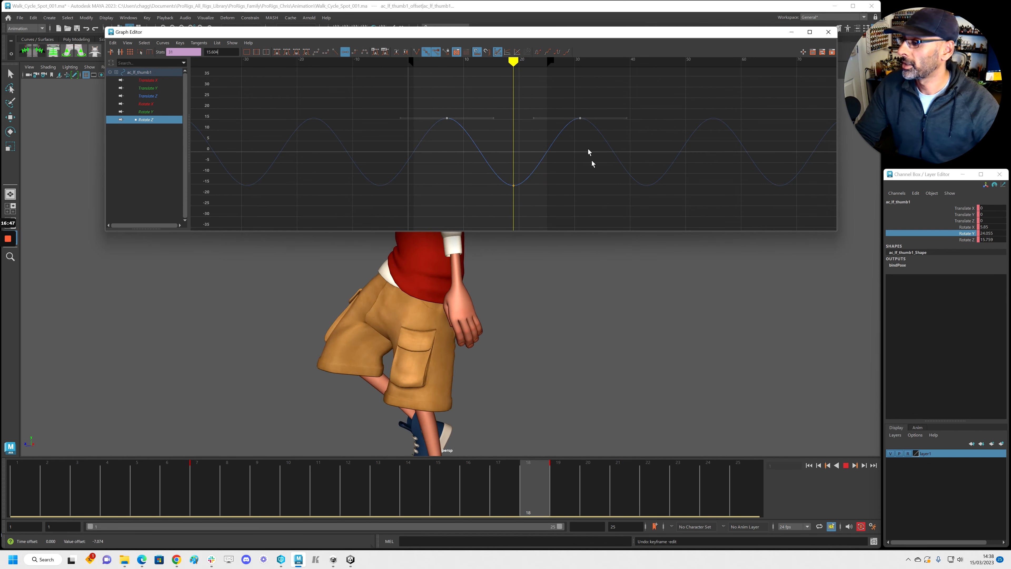
# Play the cycle without the Graph Editor to examine the thumb motion, stop at frame 7, and clear the thumb selection
pyautogui.press('Escape')
pyautogui.moveTo(444, 35); pyautogui.dragTo(1010, 90)
pyautogui.hotkey('alt', 'v')
pyautogui.keyDown('alt'); pyautogui.moveTo(351, 317); pyautogui.dragTo(566, 341, button='right'); pyautogui.keyUp('alt')
pyautogui.press('Escape')
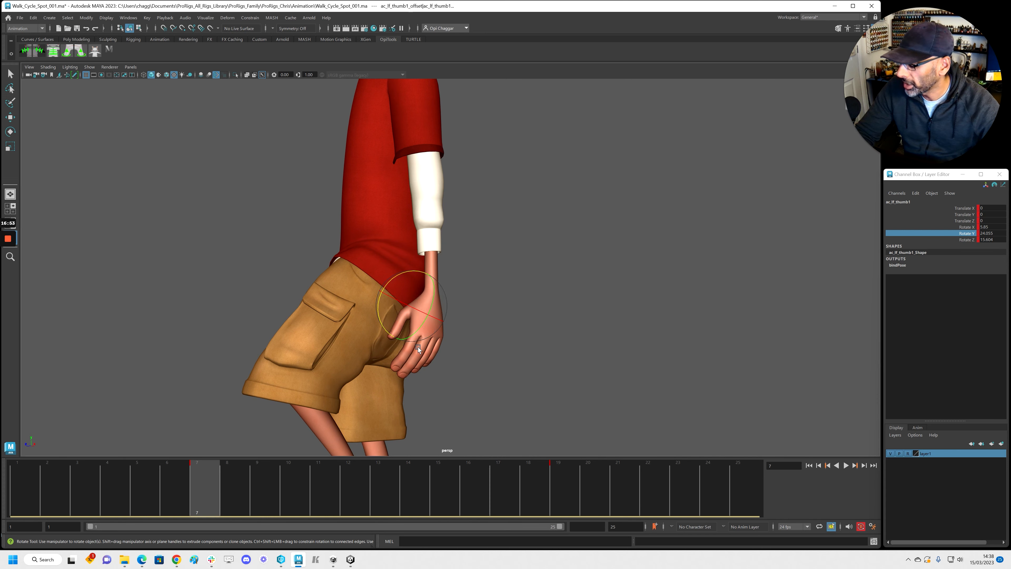
pyautogui.click(394, 312)
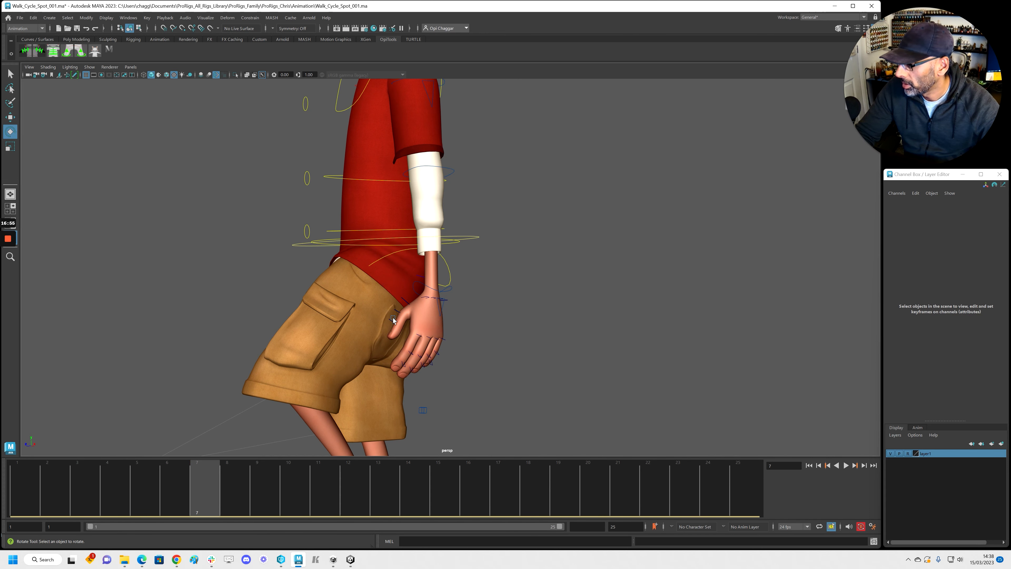
# Play the walk cycle from a wider view to examine the left arm and hand motion
pyautogui.keyDown('alt'); pyautogui.moveTo(612, 356); pyautogui.dragTo(510, 335, button='right'); pyautogui.keyUp('alt')
pyautogui.hotkey('alt', 'v')
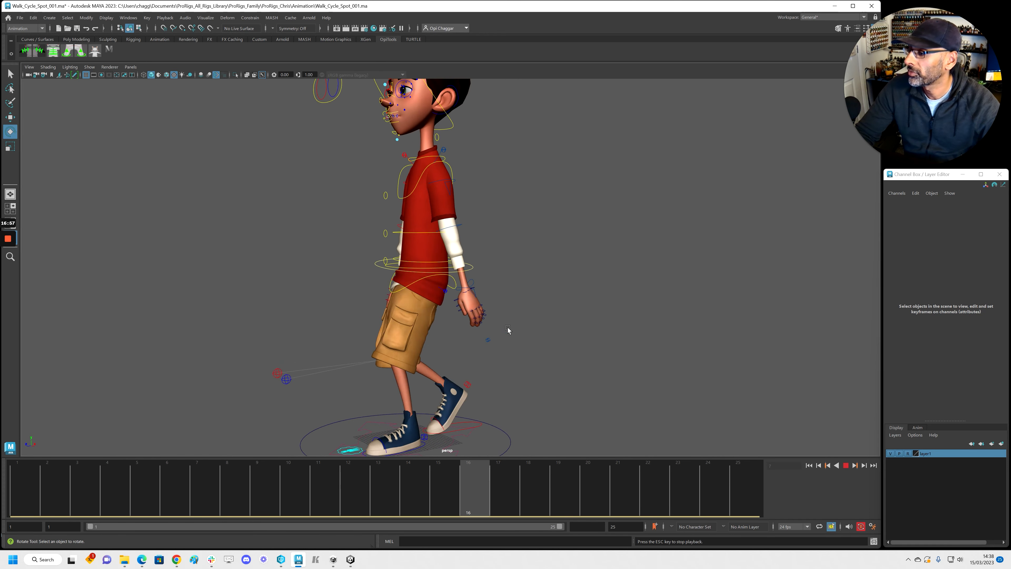
pyautogui.keyDown('alt'); pyautogui.moveTo(530, 338); pyautogui.dragTo(502, 338); pyautogui.keyUp('alt')
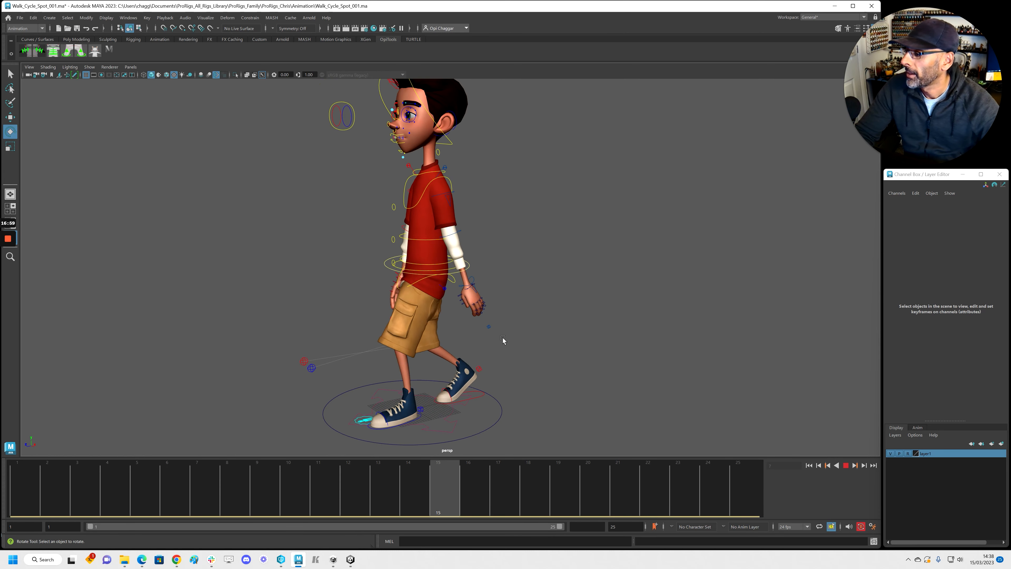
pyautogui.hotkey('alt', 'v')
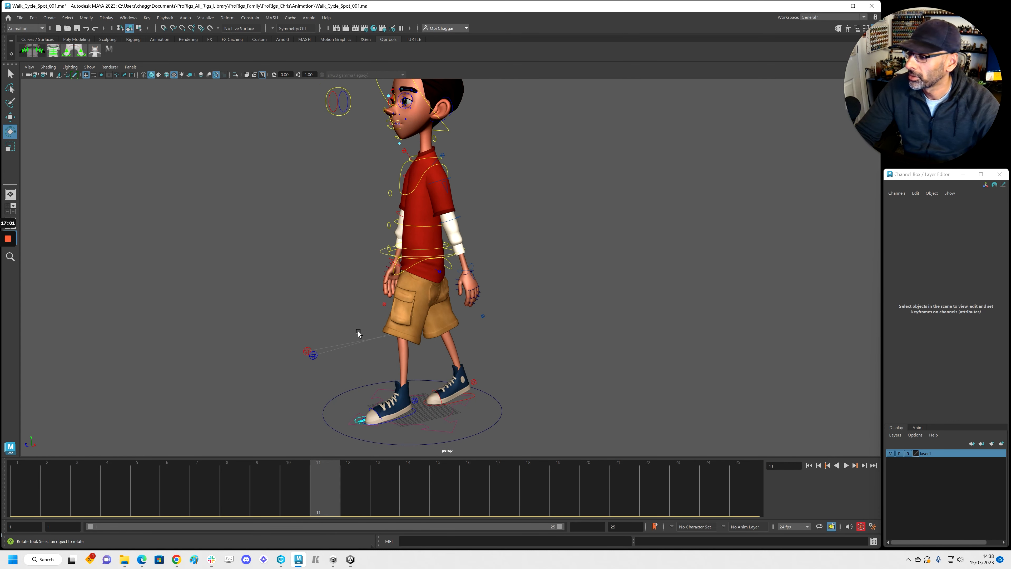
pyautogui.keyDown('alt'); pyautogui.moveTo(448, 334); pyautogui.dragTo(472, 334, button='right'); pyautogui.keyUp('alt')
# Check the left arm settings and left thumb controls, and replay the walk cycle from the side
pyautogui.moveTo(474, 321); pyautogui.dragTo(511, 339)
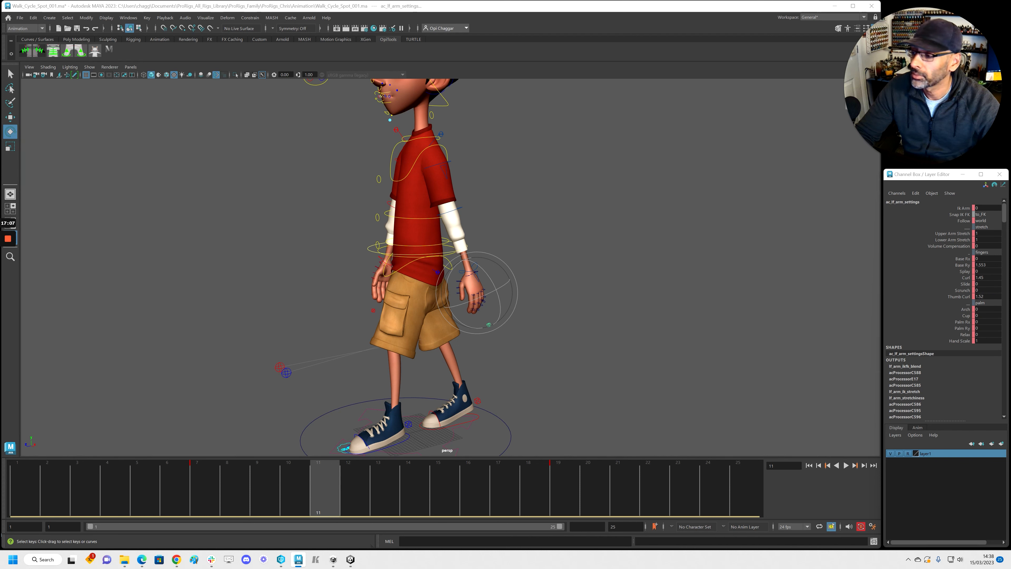
pyautogui.click(458, 282)
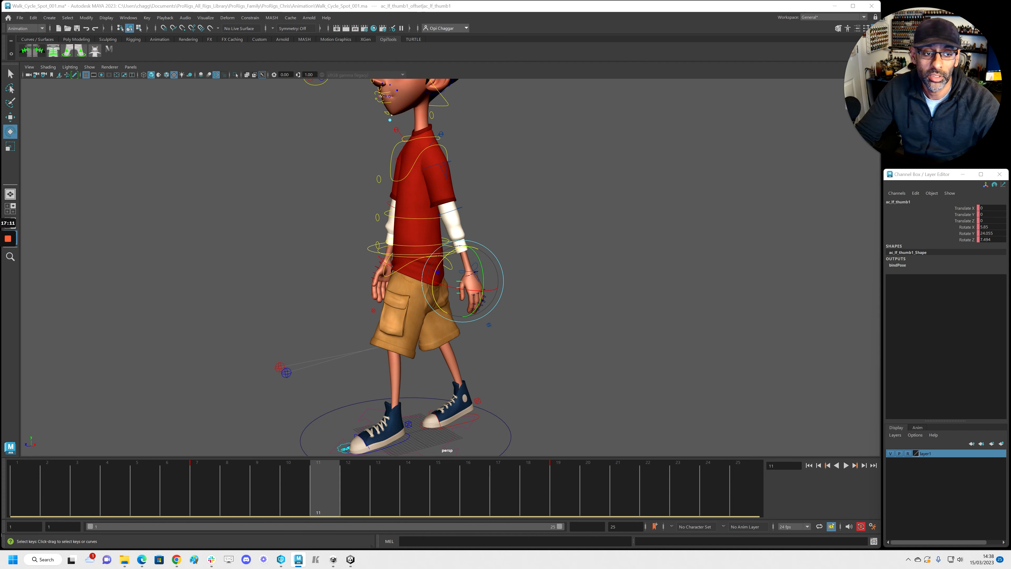
pyautogui.press('r')
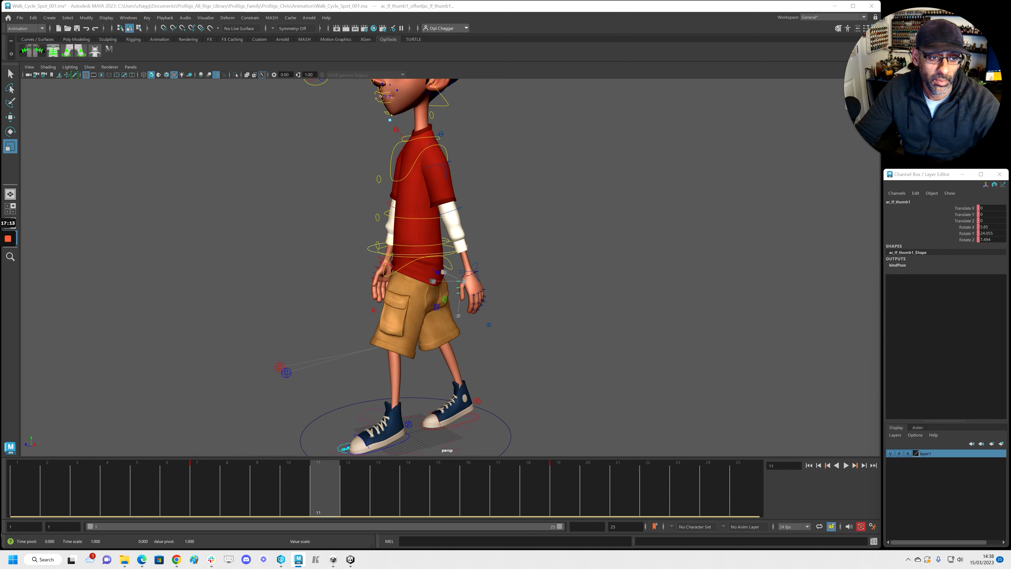
pyautogui.hotkey('alt', 'v')
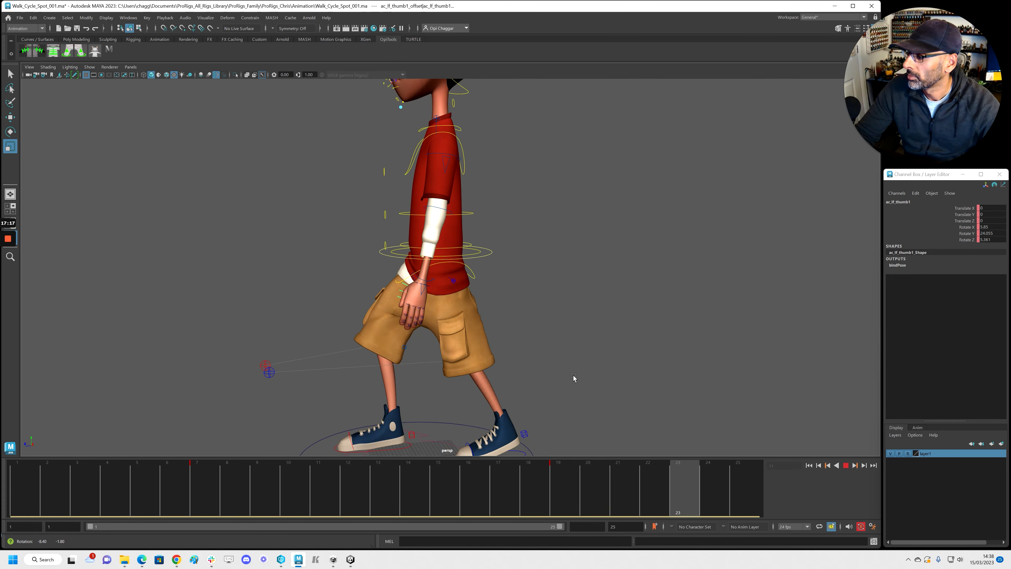
pyautogui.moveTo(637, 370)
pyautogui.keyDown('alt'); pyautogui.mouseDown()
pyautogui.moveTo(516, 366)
pyautogui.moveTo(633, 368)
pyautogui.mouseUp(); pyautogui.keyUp('alt')
pyautogui.hotkey('alt', 'v')
# Rotate the right elbow's FK control to about 7.7 on Rotate Y at frame 1 and copy the key to frame 25
pyautogui.moveTo(396, 471); pyautogui.dragTo(200, 473)
pyautogui.hotkey('alt', 'shift', 'v')
pyautogui.scroll(3, 631, 248)
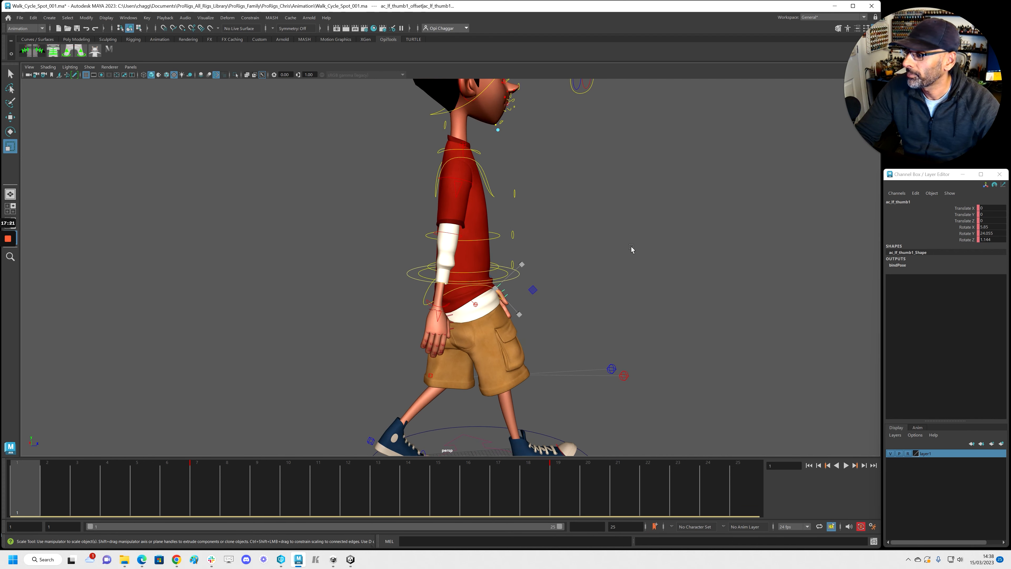
pyautogui.click(468, 183)
pyautogui.moveTo(398, 478); pyautogui.dragTo(637, 477)
pyautogui.click(448, 231)
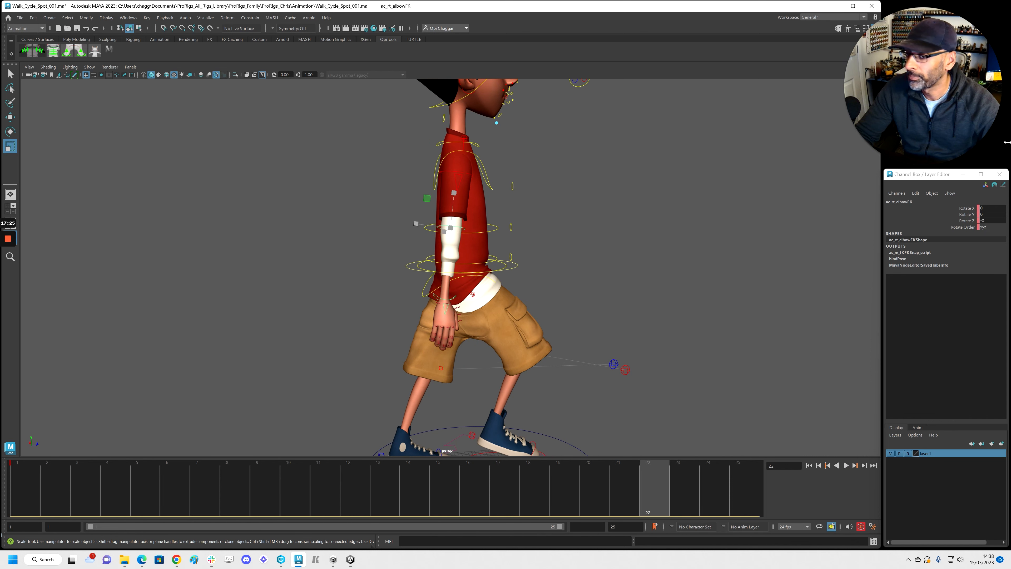
pyautogui.click(958, 215)
pyautogui.press('e')
pyautogui.moveTo(161, 511); pyautogui.dragTo(31, 486)
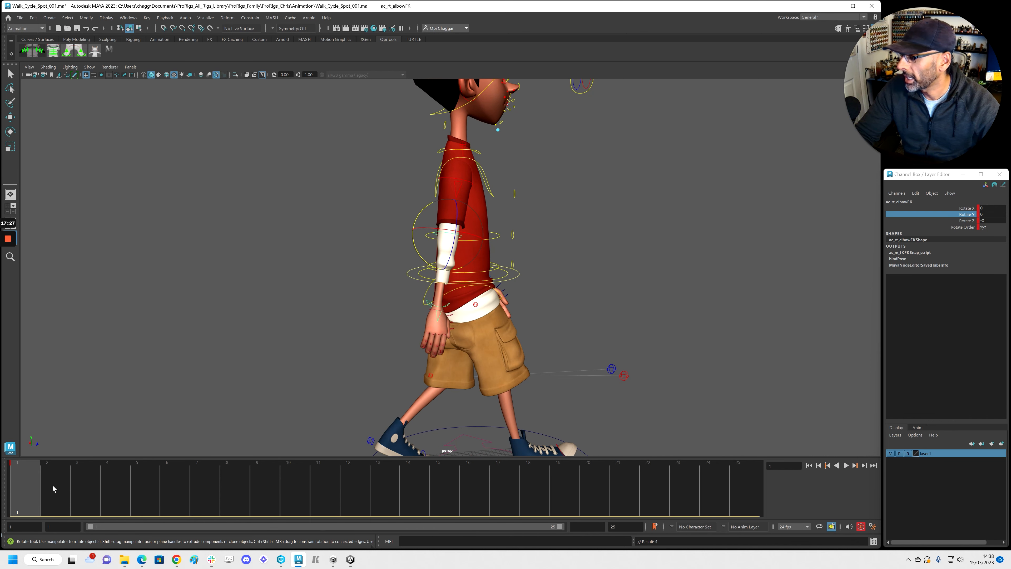
pyautogui.moveTo(420, 259); pyautogui.dragTo(416, 255)
pyautogui.hotkey('alt', 'v')
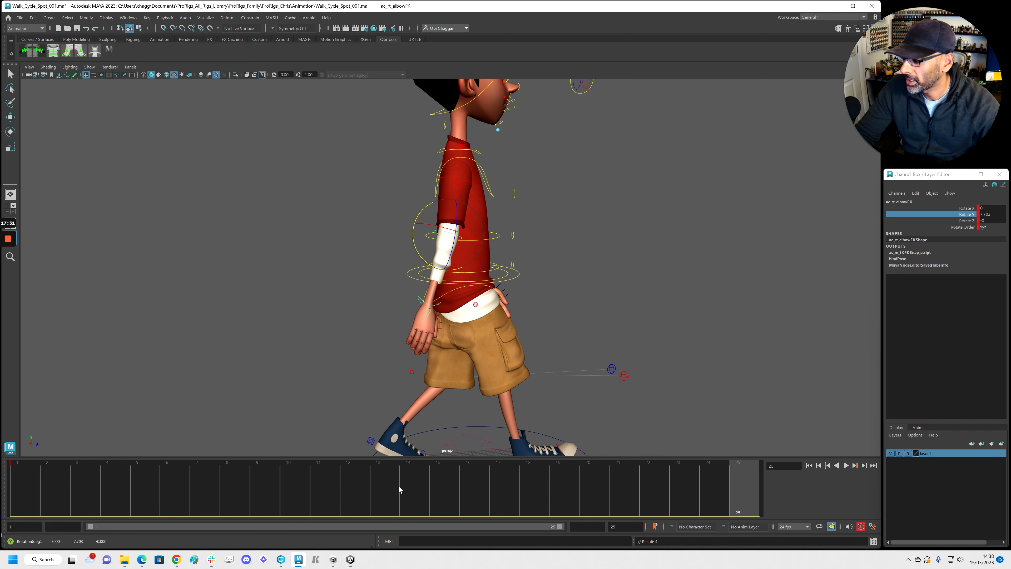
# Bend the right elbow forward at frame 12 and key its Rotate Y at -10
pyautogui.click(365, 484)
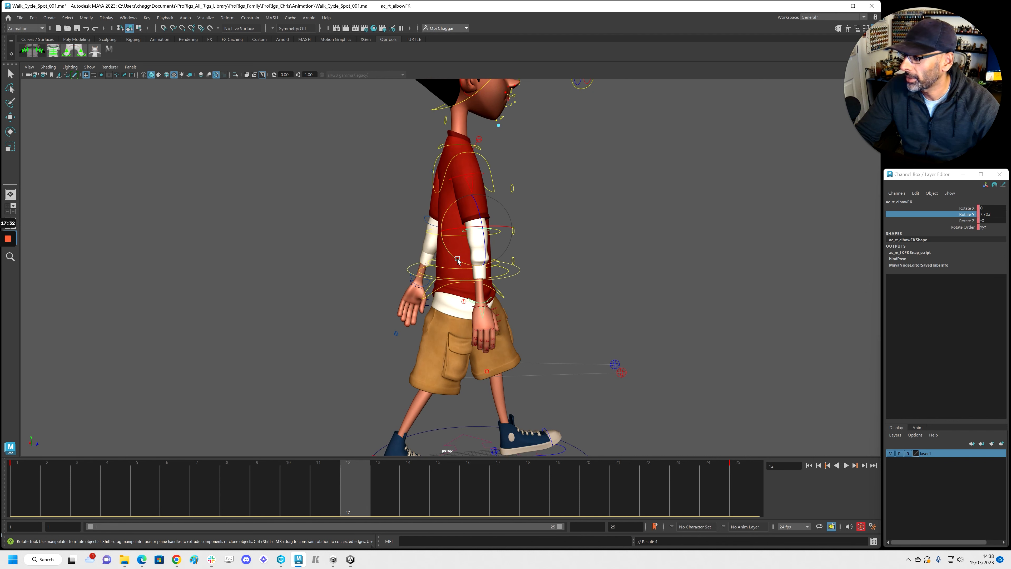
pyautogui.moveTo(461, 262); pyautogui.dragTo(469, 266)
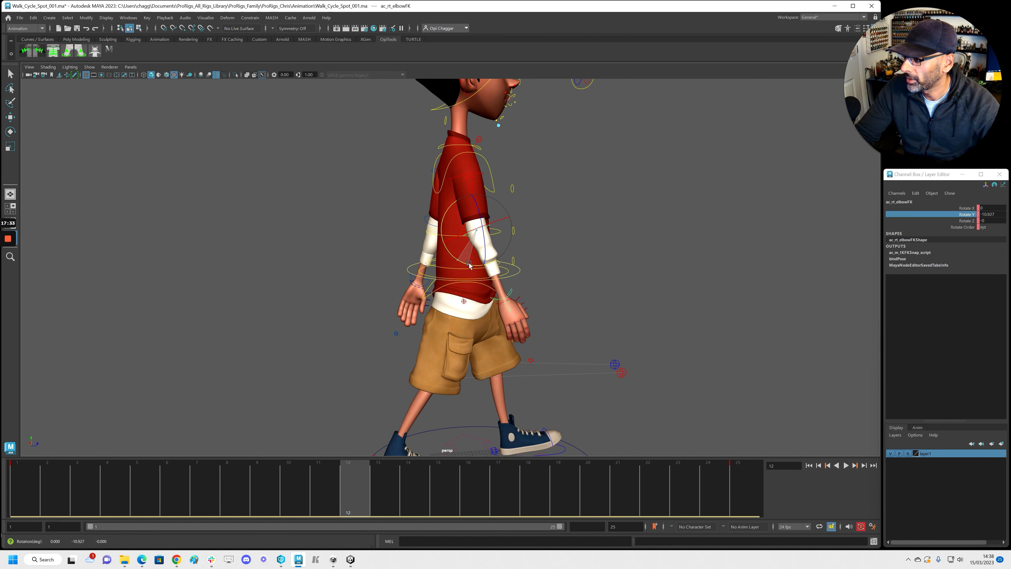
pyautogui.press('s')
pyautogui.click(993, 214)
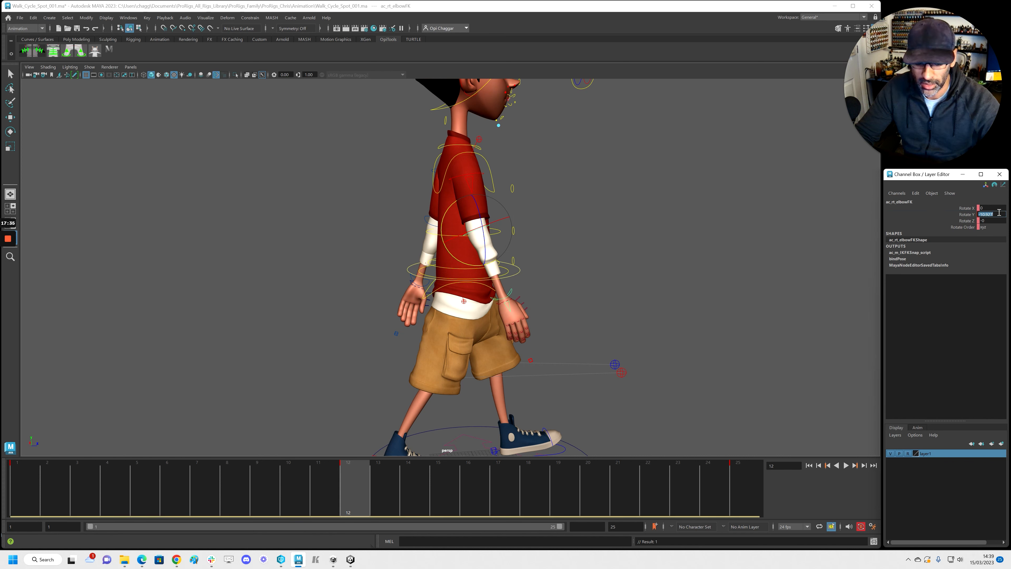
pyautogui.write('-10')
pyautogui.press('Return')
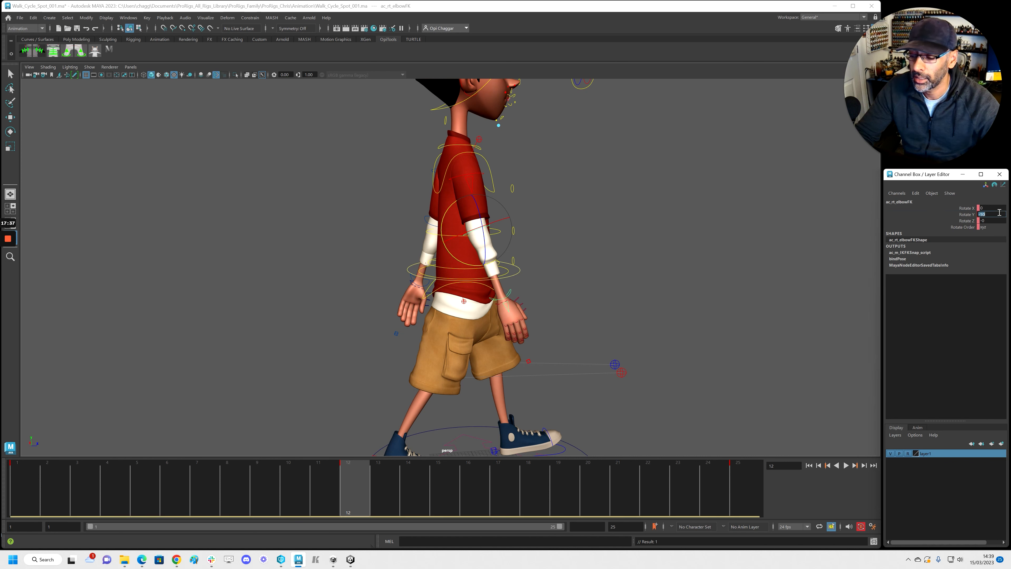
# Set the right elbow's Rotate Y to 10 at frames 25 and 1, and play the cycle
pyautogui.click(737, 498)
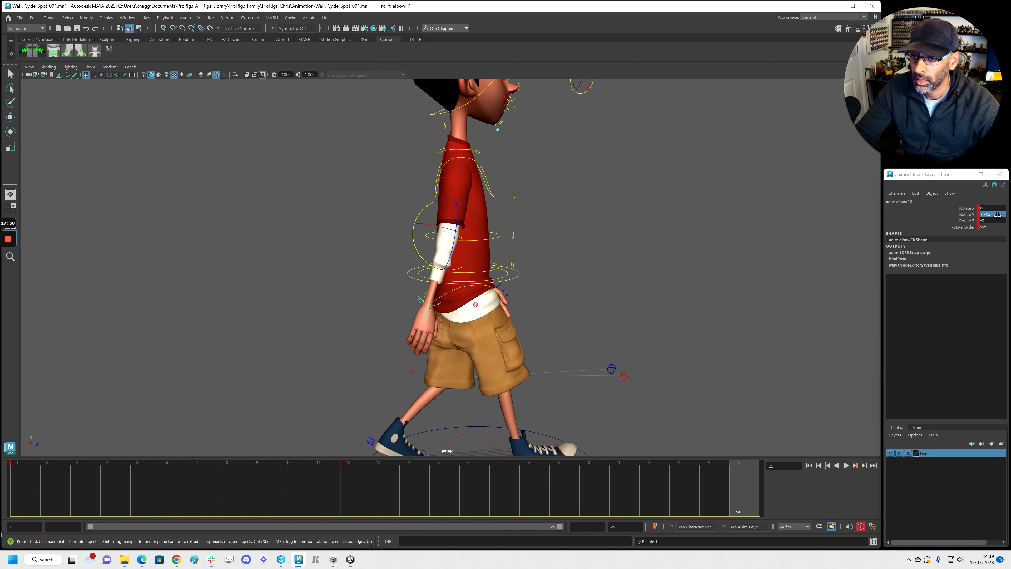
pyautogui.click(997, 216)
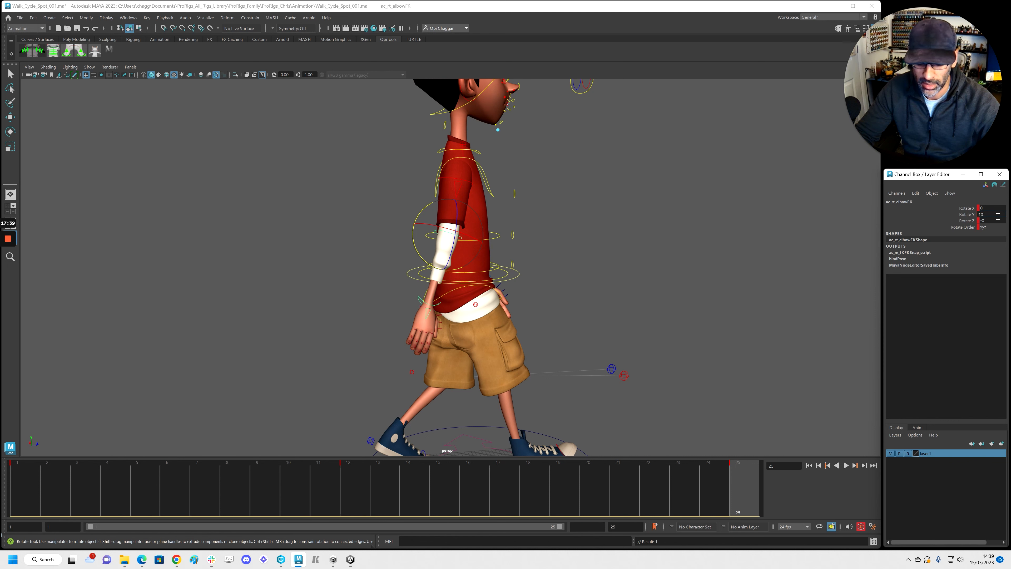
pyautogui.press('Return')
pyautogui.click(32, 500)
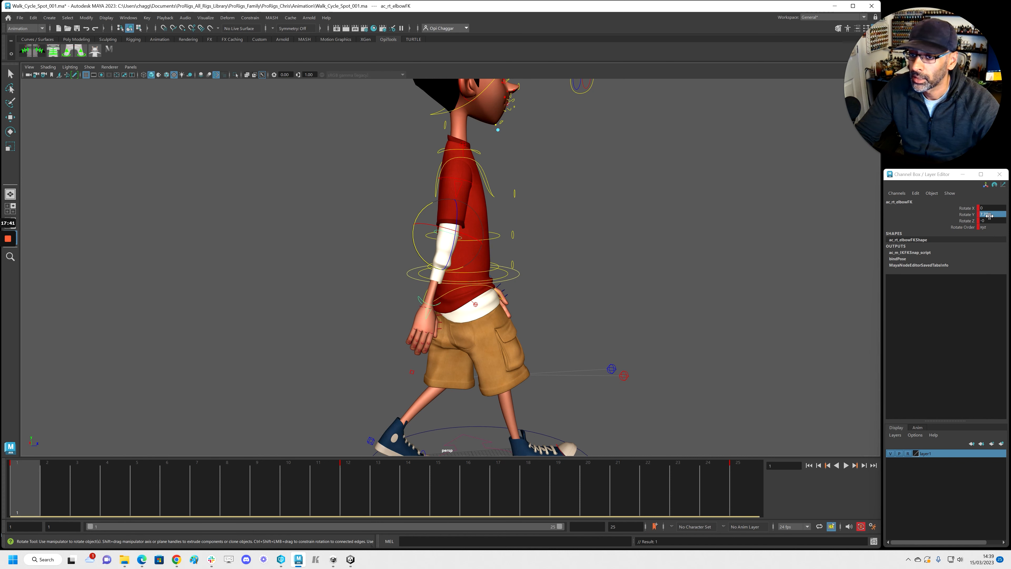
pyautogui.click(990, 216)
pyautogui.write('10')
pyautogui.press('Return')
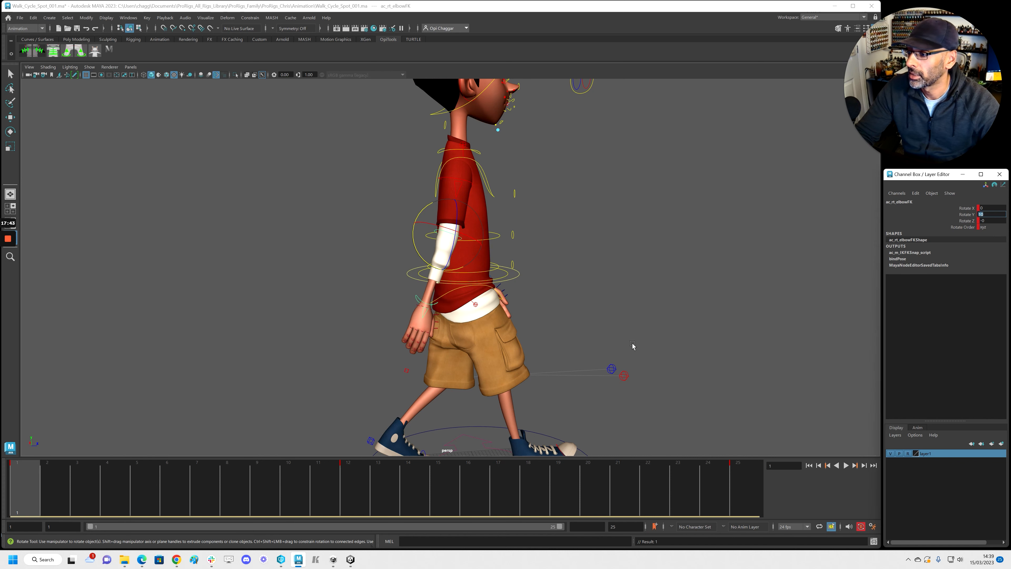
pyautogui.hotkey('alt', 'v')
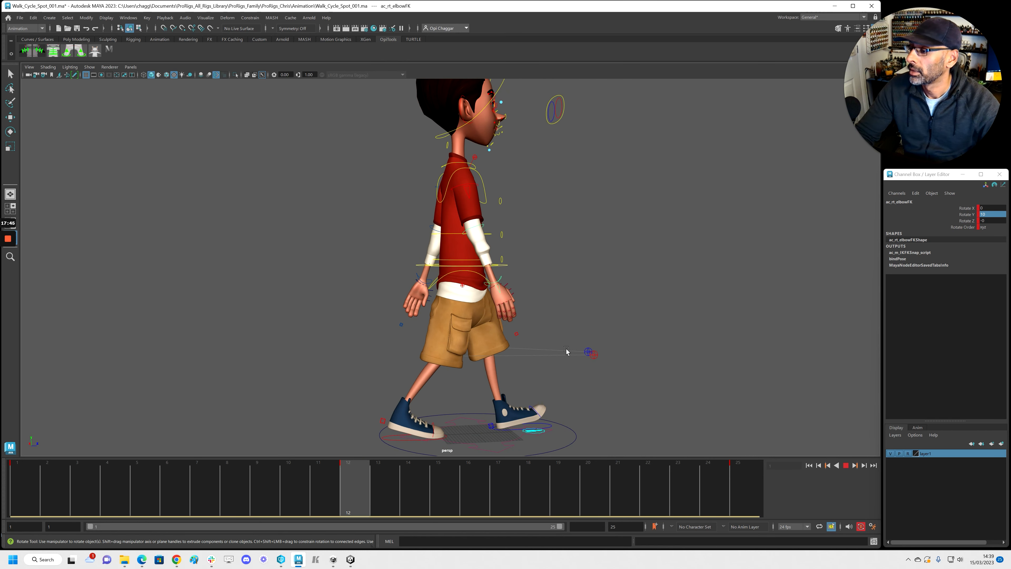
pyautogui.hotkey('alt', 'v')
# Rotate the right hand's FK control backward on Rotate Y at frame 1 and copy the key to frame 25
pyautogui.click(506, 284)
pyautogui.press('r')
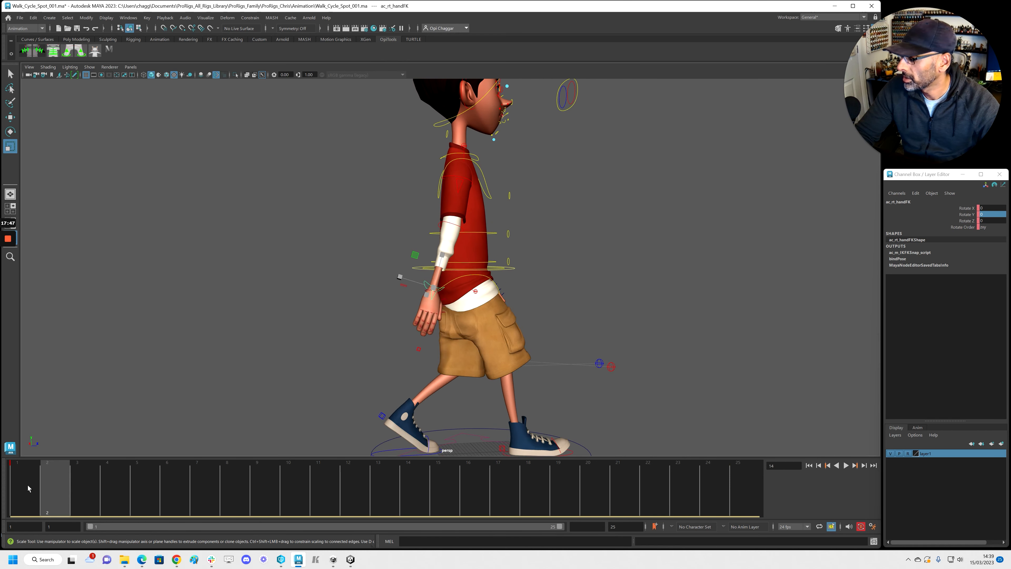
pyautogui.hotkey('alt', 'shift', 'v')
pyautogui.click(951, 221)
pyautogui.press('e')
pyautogui.moveTo(448, 312); pyautogui.dragTo(447, 312)
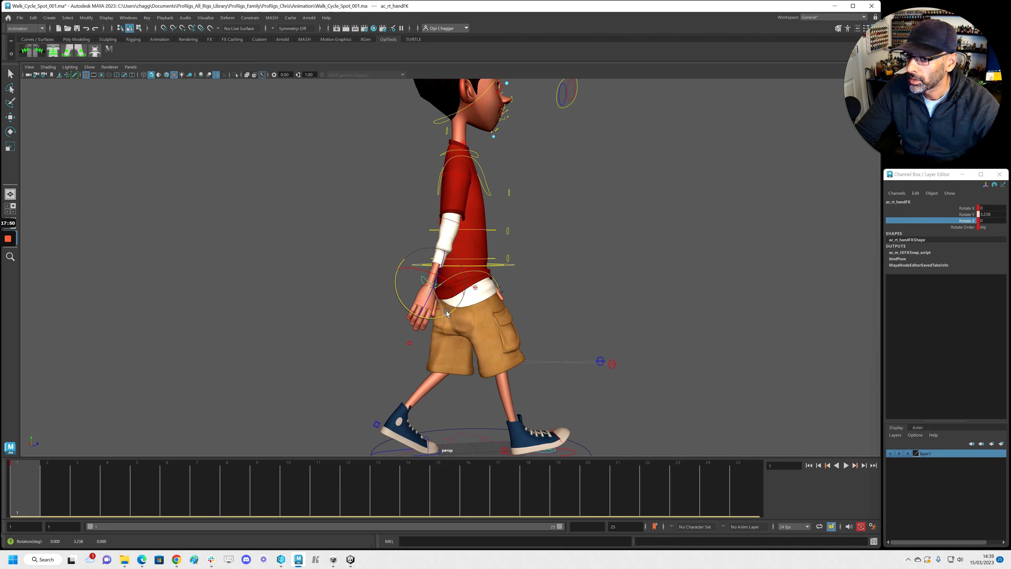
pyautogui.click(997, 215)
pyautogui.moveTo(25, 509); pyautogui.dragTo(862, 494, button='middle')
pyautogui.press('s')
# Rotate the right hand the opposite way on Rotate Y at frame 13 and key it
pyautogui.click(372, 484)
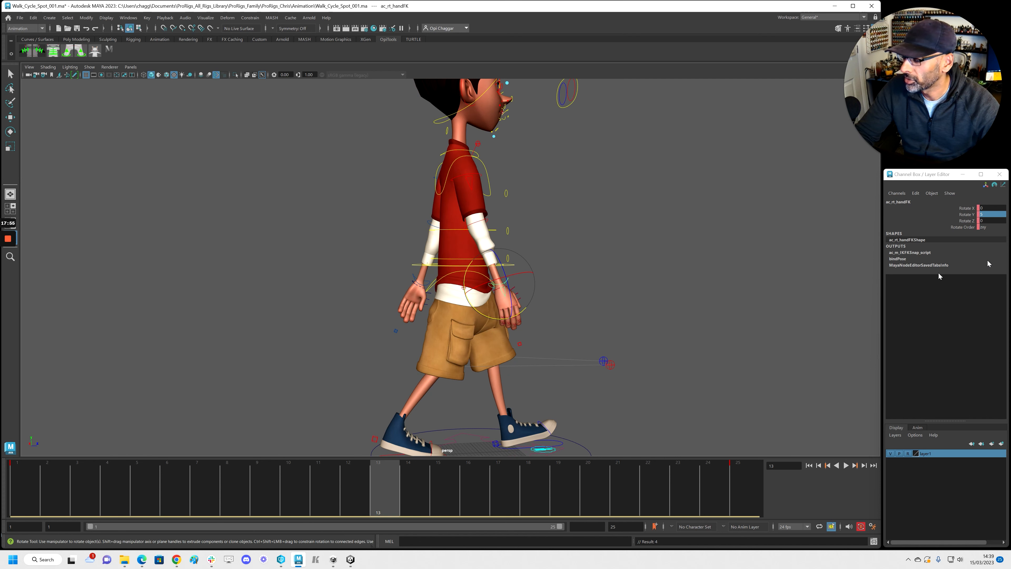
pyautogui.click(986, 214)
pyautogui.press('Return')
pyautogui.press('s')
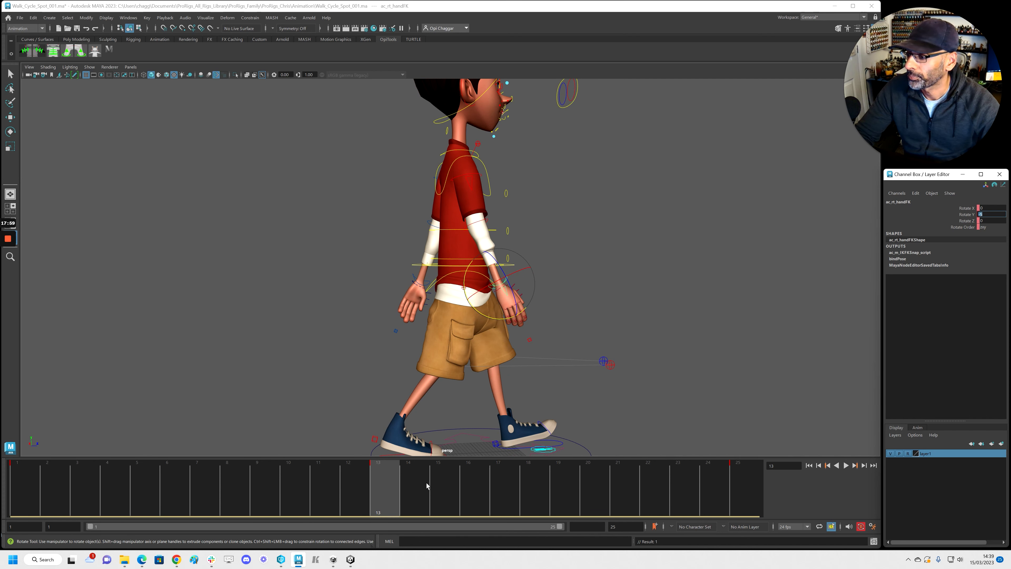
# Select the right arm settings control at frame 1
pyautogui.moveTo(427, 486); pyautogui.dragTo(16, 486)
pyautogui.scroll(4, 414, 360)
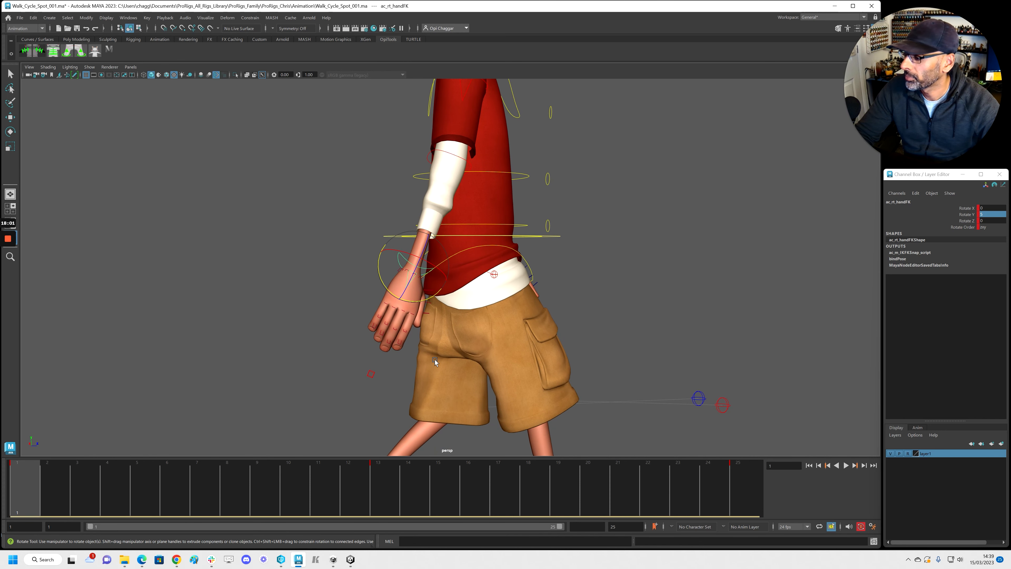
pyautogui.click(375, 376)
pyautogui.press('r')
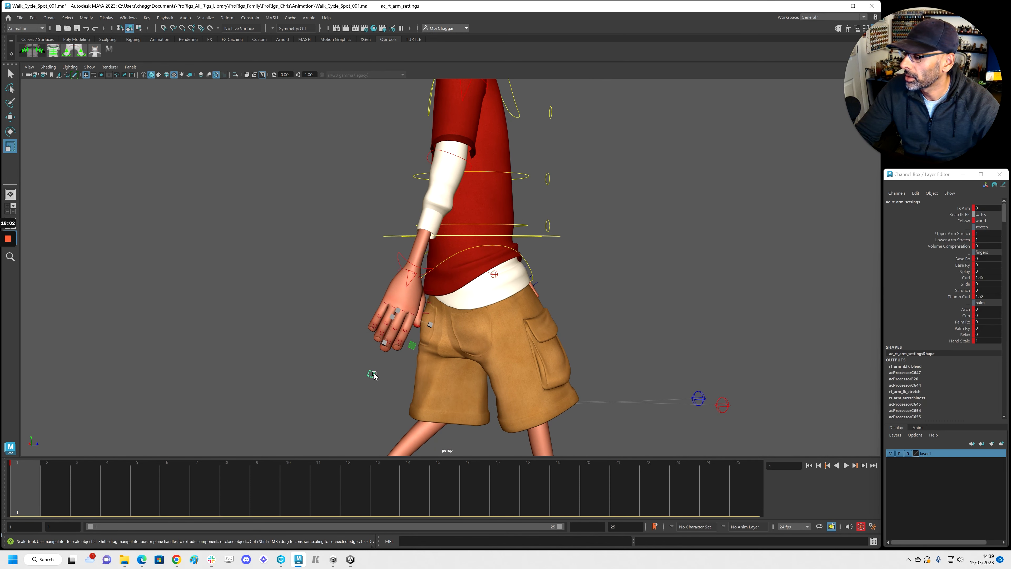
pyautogui.click(972, 259)
pyautogui.moveTo(369, 392); pyautogui.dragTo(357, 387, button='middle')
pyautogui.hotkey('ctrl', 'z')
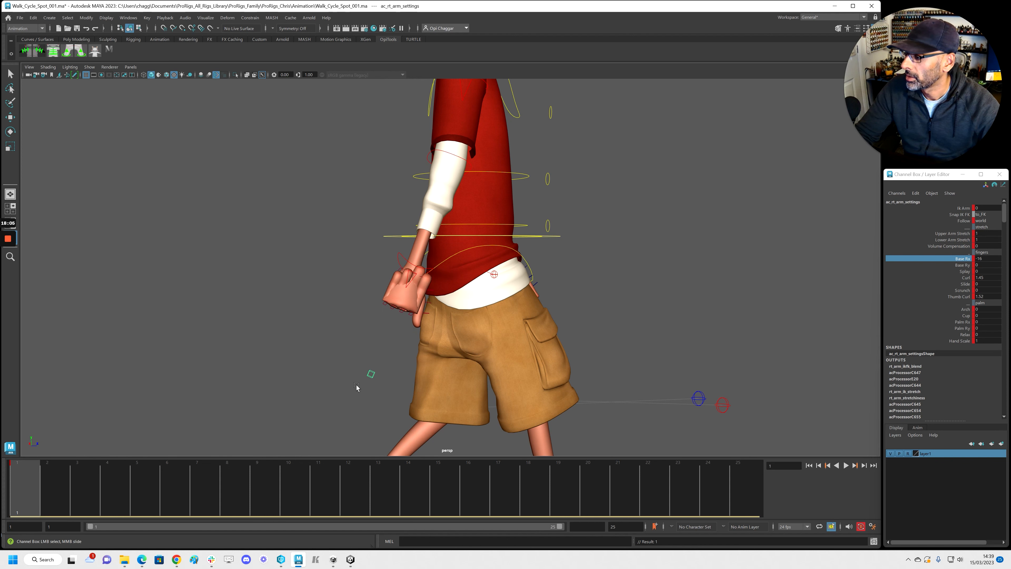
# Bend the right fingers with a negative Base Ry at frame 1 and copy the pose to frame 25
pyautogui.click(969, 266)
pyautogui.moveTo(835, 310); pyautogui.dragTo(784, 317, button='middle')
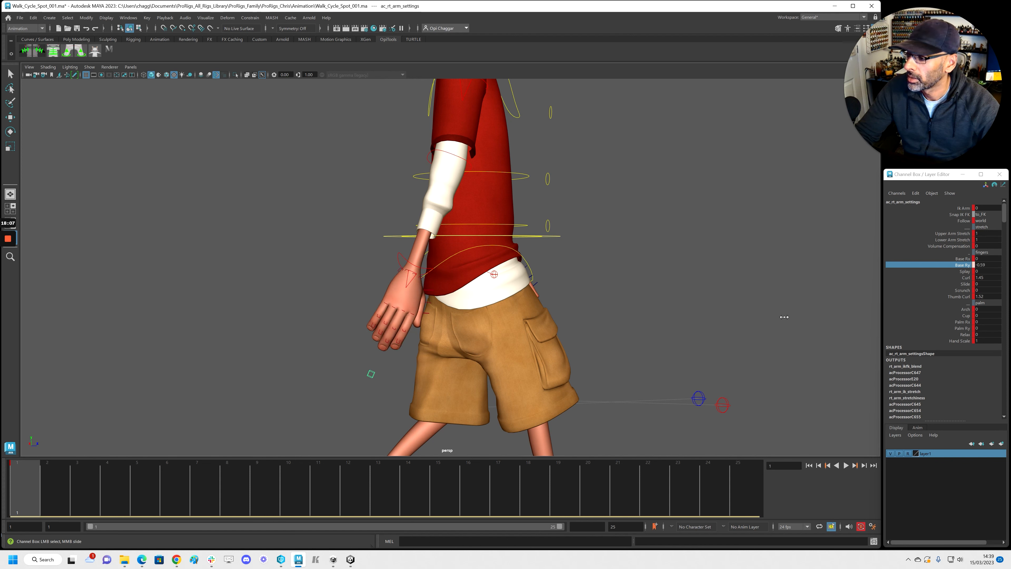
pyautogui.hotkey('alt', 'v')
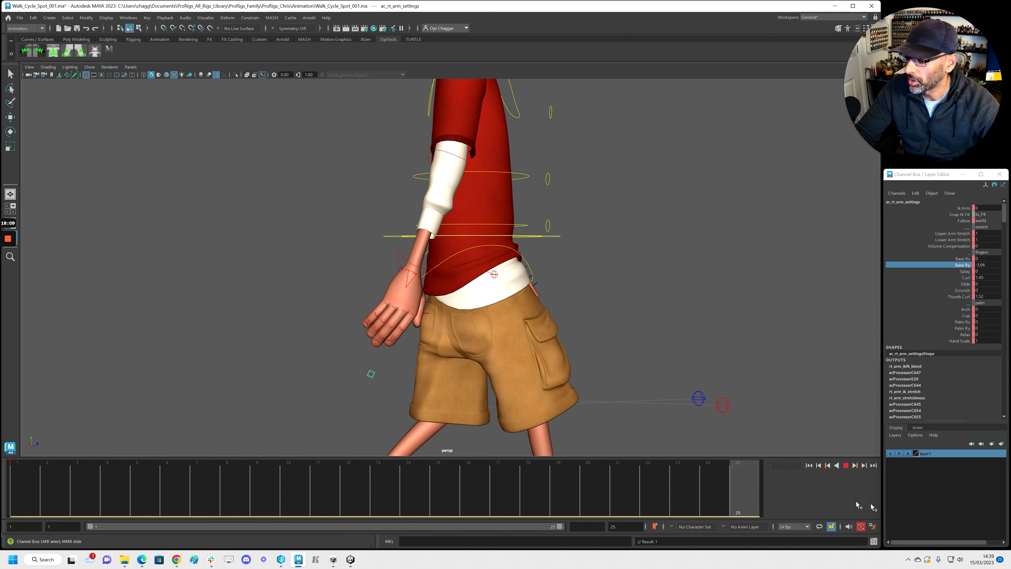
# Bend the right fingers the opposite way with Base Ry at frame 13, and review the cycle
pyautogui.click(377, 495)
pyautogui.moveTo(569, 410); pyautogui.dragTo(753, 386, button='middle')
pyautogui.moveTo(814, 352); pyautogui.dragTo(816, 352, button='middle')
pyautogui.hotkey('alt', 'v')
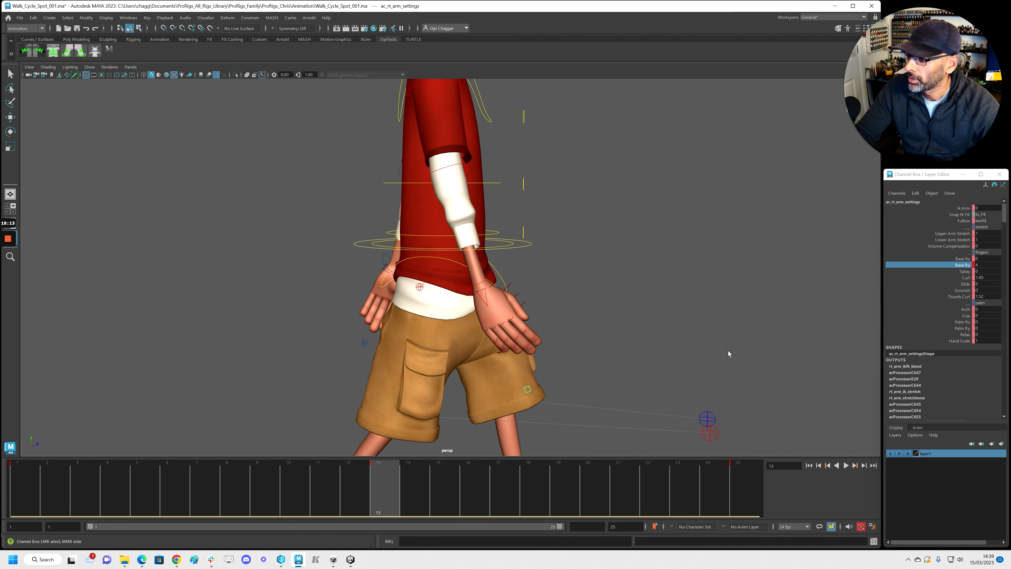
pyautogui.press('Escape')
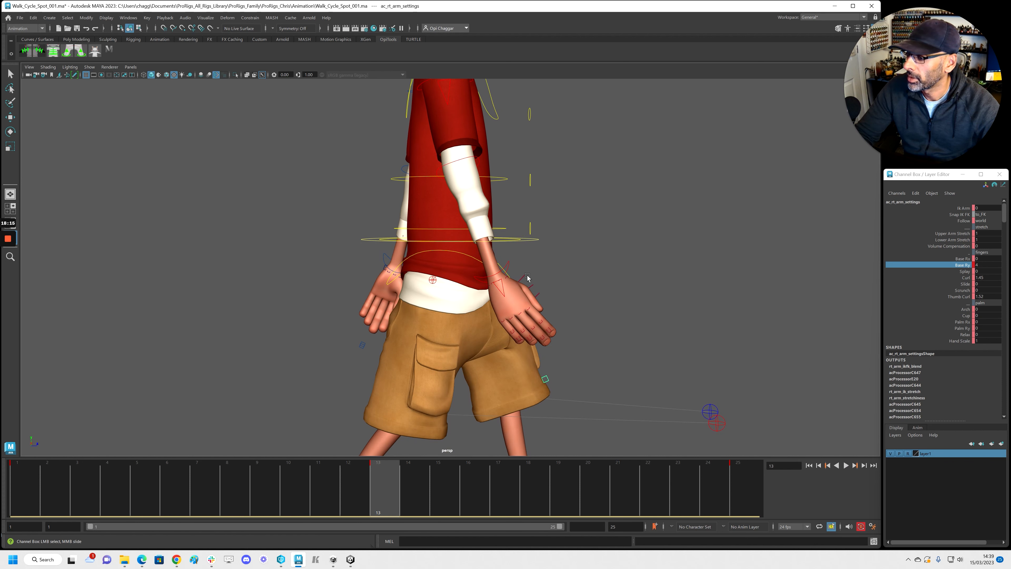
# Rotate the right thumb's base control to about 19 on Rotate Z at frame 13 and key it
pyautogui.click(524, 276)
pyautogui.press('r')
pyautogui.press('e')
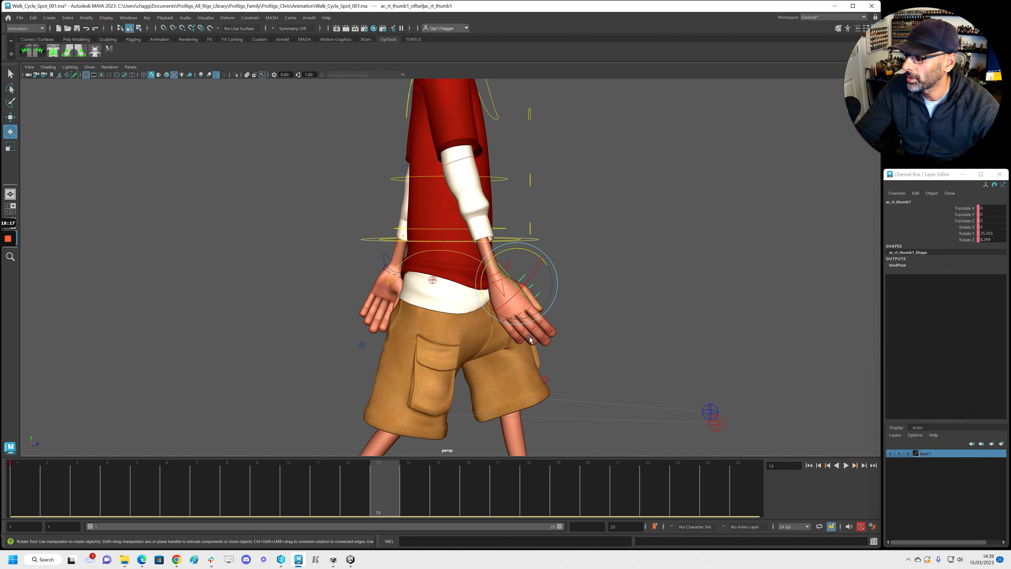
pyautogui.click(966, 234)
pyautogui.moveTo(540, 258); pyautogui.dragTo(537, 254)
pyautogui.press('s')
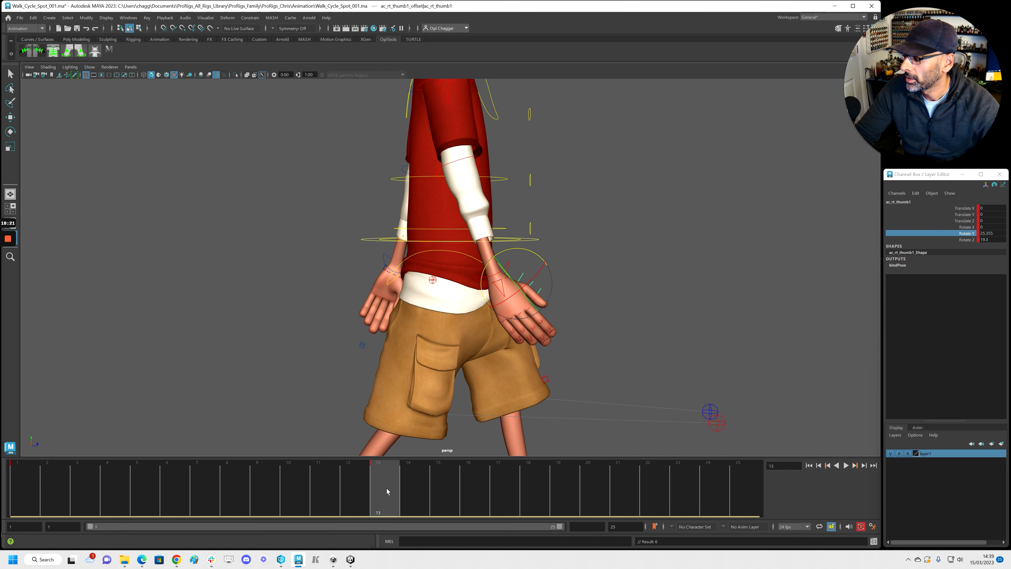
# Rotate the right thumb to about -1.25 on Rotate Z at frame 1 and copy the key to frame 25
pyautogui.moveTo(378, 489); pyautogui.dragTo(27, 422)
pyautogui.moveTo(406, 279); pyautogui.dragTo(412, 287)
pyautogui.moveTo(27, 479); pyautogui.dragTo(740, 479, button='middle')
pyautogui.press('s')
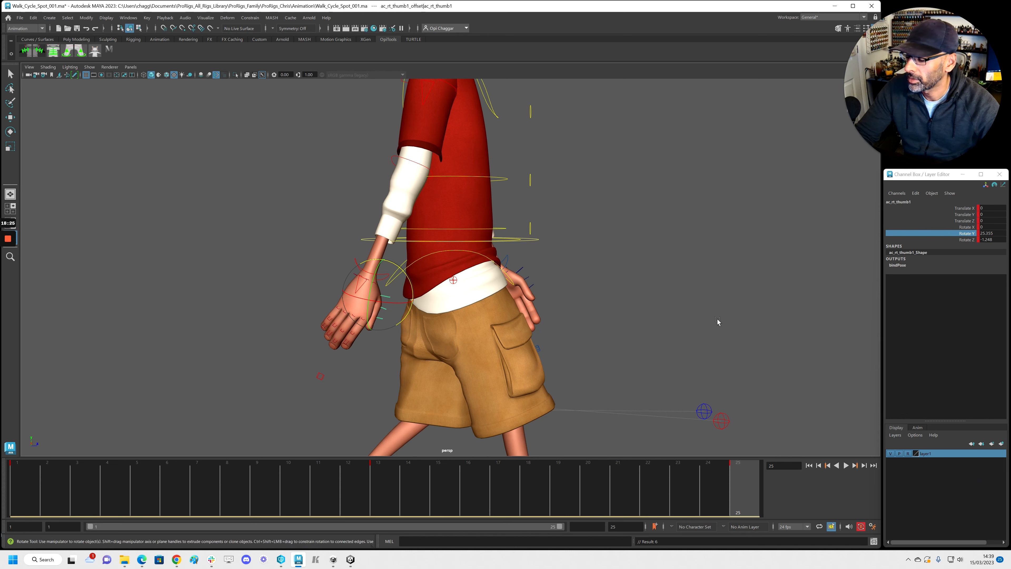
# Offset all of the right elbow FK control's keys one frame later in the Graph Editor
pyautogui.keyDown('alt'); pyautogui.moveTo(717, 320); pyautogui.dragTo(490, 259, button='right'); pyautogui.keyUp('alt')
pyautogui.keyDown('alt'); pyautogui.moveTo(490, 259); pyautogui.dragTo(513, 284, button='middle'); pyautogui.keyUp('alt')
pyautogui.keyDown('alt'); pyautogui.moveTo(514, 285); pyautogui.dragTo(543, 287, button='right'); pyautogui.keyUp('alt')
pyautogui.click(473, 248)
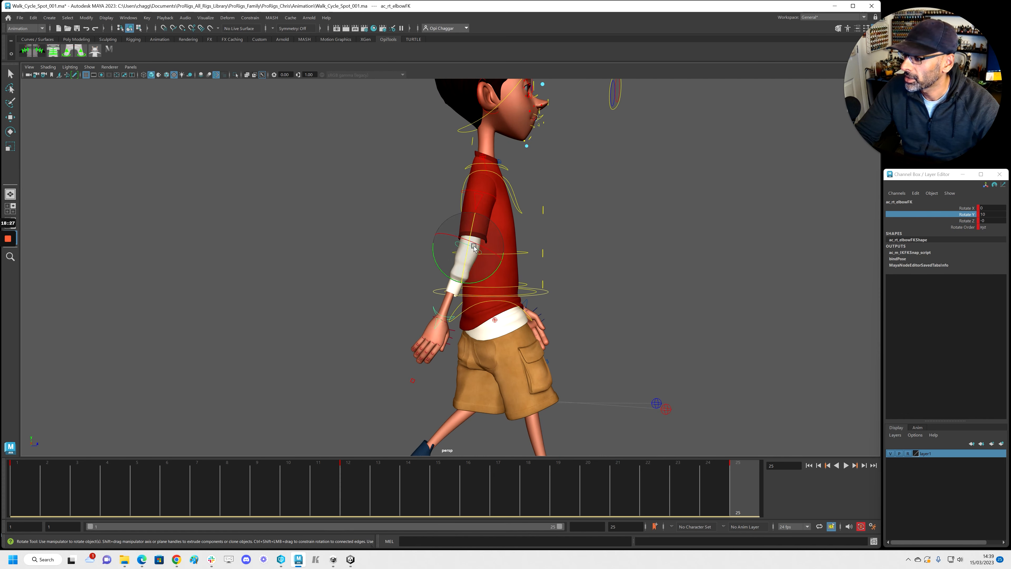
pyautogui.moveTo(1010, 148); pyautogui.dragTo(328, 46)
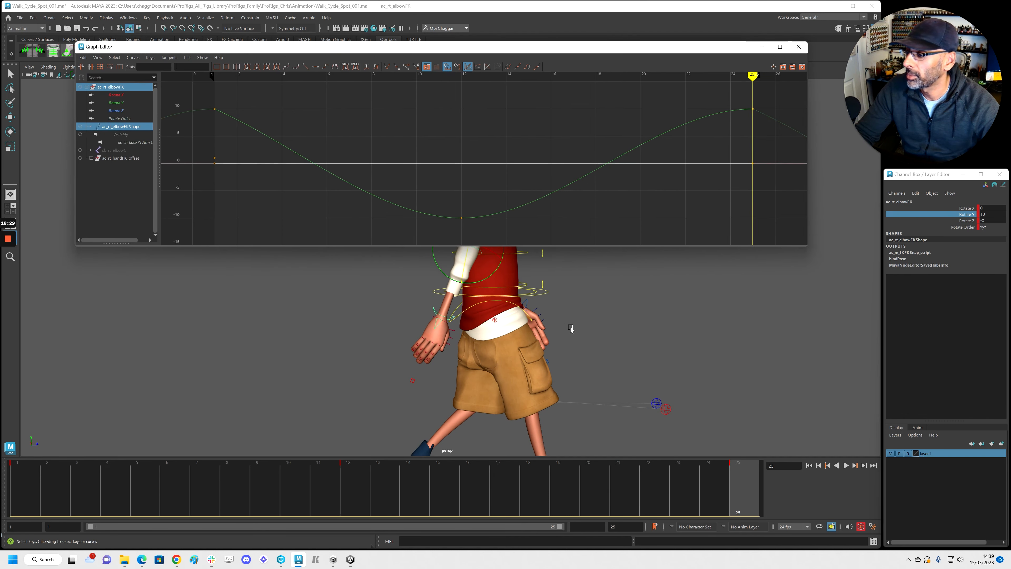
pyautogui.keyDown('alt'); pyautogui.moveTo(571, 327); pyautogui.dragTo(498, 326, button='right'); pyautogui.keyUp('alt')
pyautogui.keyDown('alt'); pyautogui.moveTo(498, 326); pyautogui.dragTo(490, 385, button='middle'); pyautogui.keyUp('alt')
pyautogui.keyDown('alt'); pyautogui.moveTo(478, 153); pyautogui.dragTo(373, 108, button='right'); pyautogui.keyUp('alt')
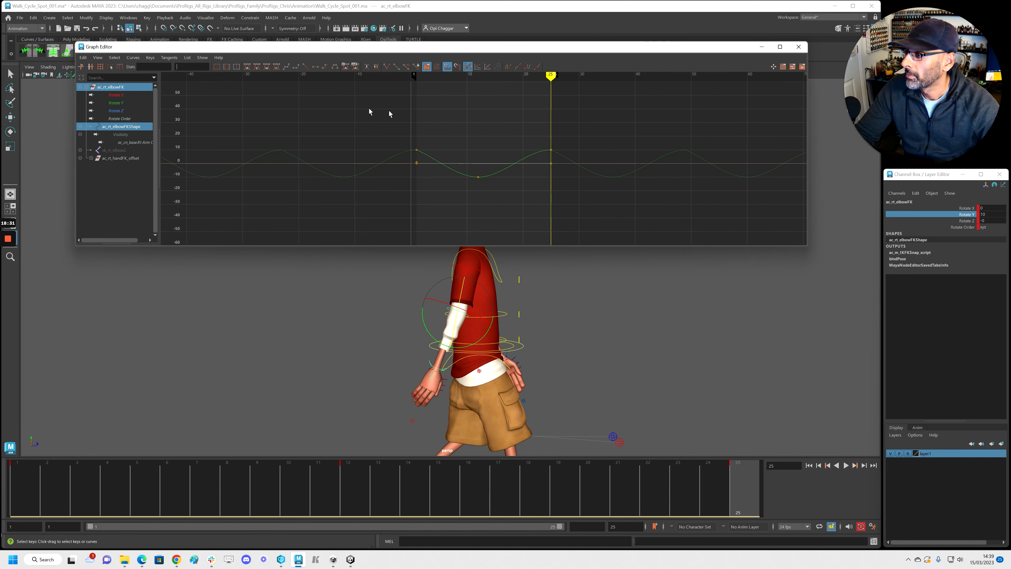
pyautogui.moveTo(372, 108); pyautogui.dragTo(653, 193)
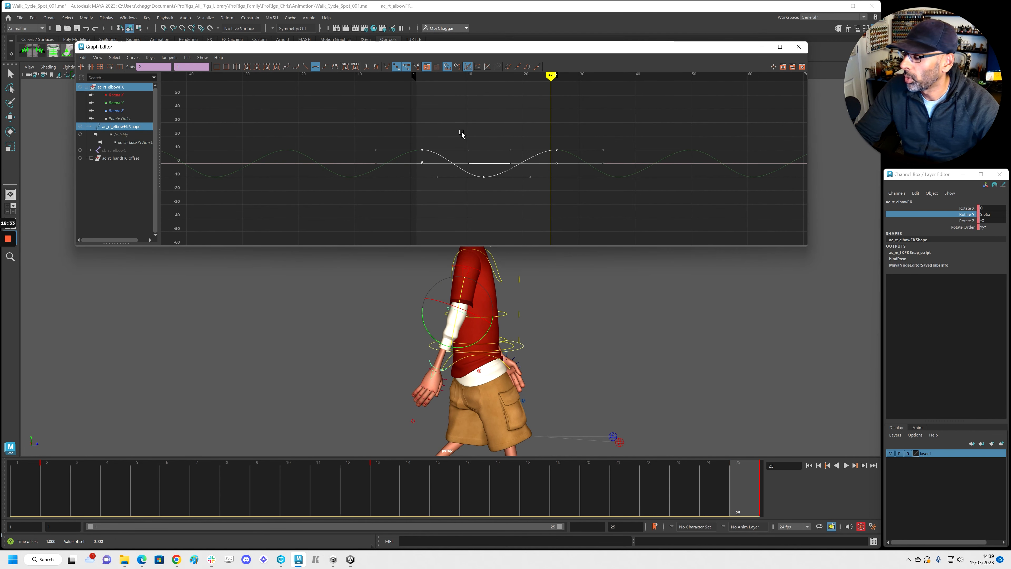
pyautogui.click(577, 338)
# Offset all of the right hand FK control's keys two frames later in the Graph Editor
pyautogui.click(431, 363)
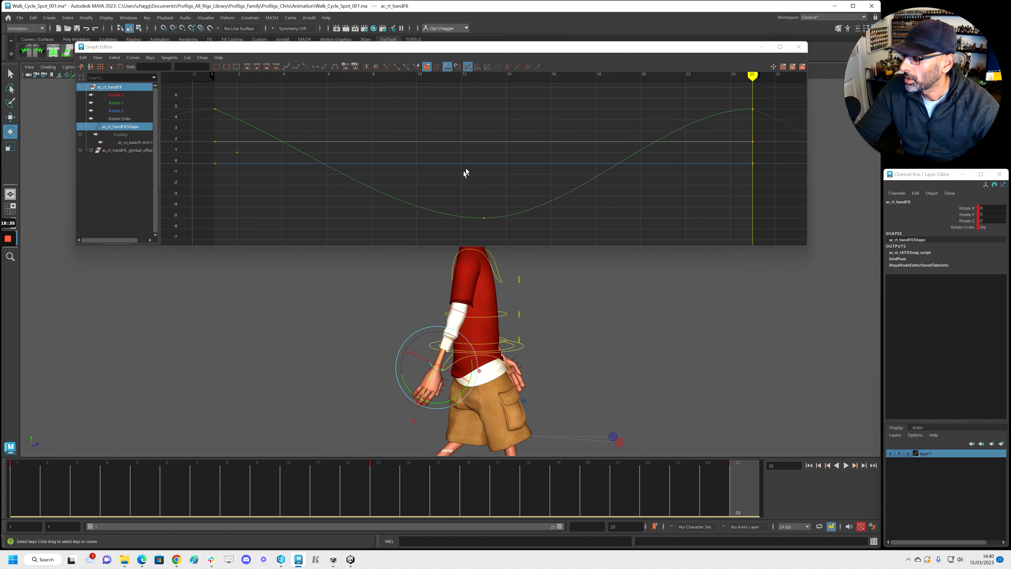
pyautogui.moveTo(326, 117); pyautogui.dragTo(685, 213)
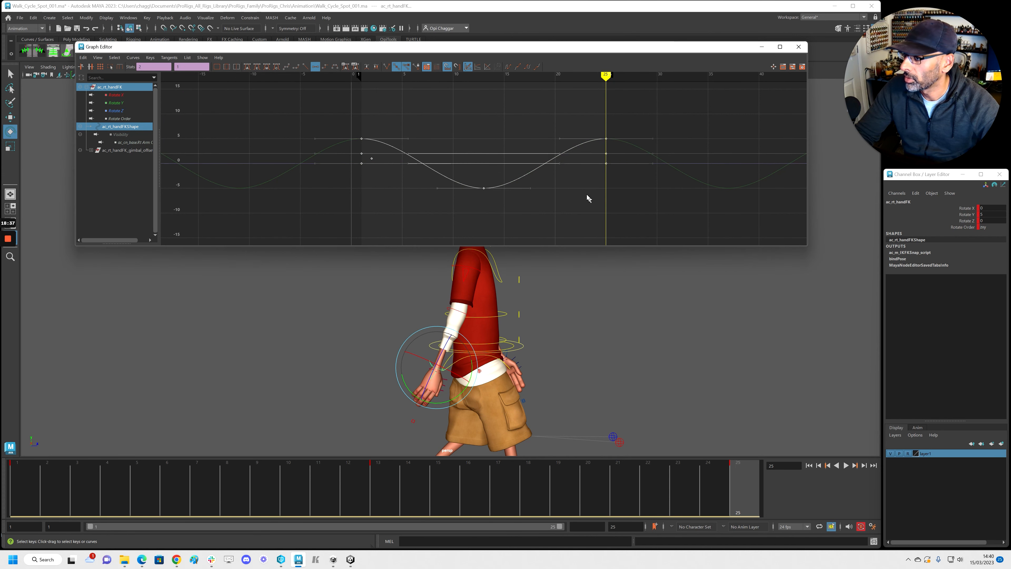
pyautogui.click(398, 406)
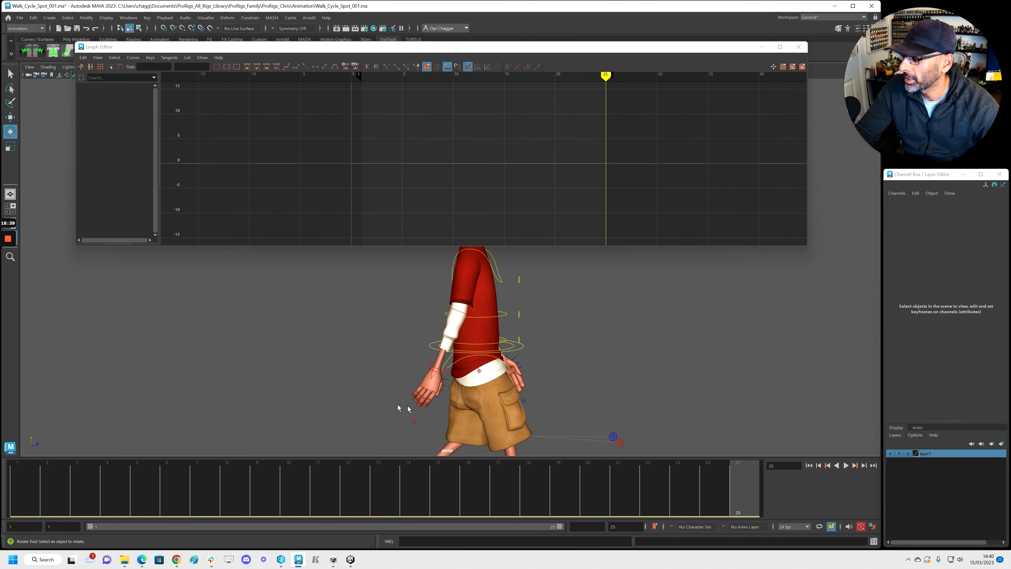
# Isolate the Base Ry curve of the right arm settings control and offset its keys two frames later
pyautogui.click(412, 421)
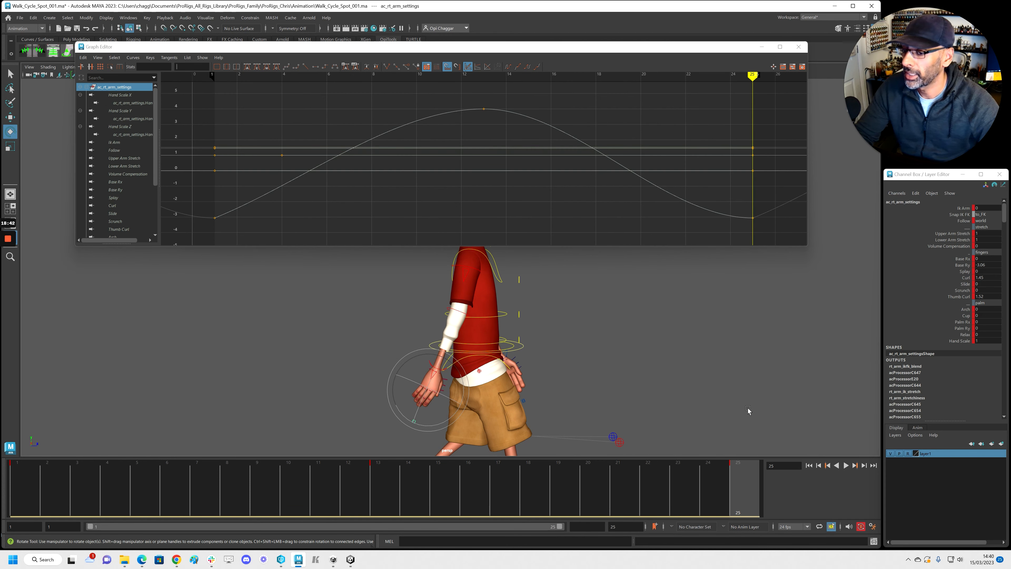
pyautogui.click(963, 265)
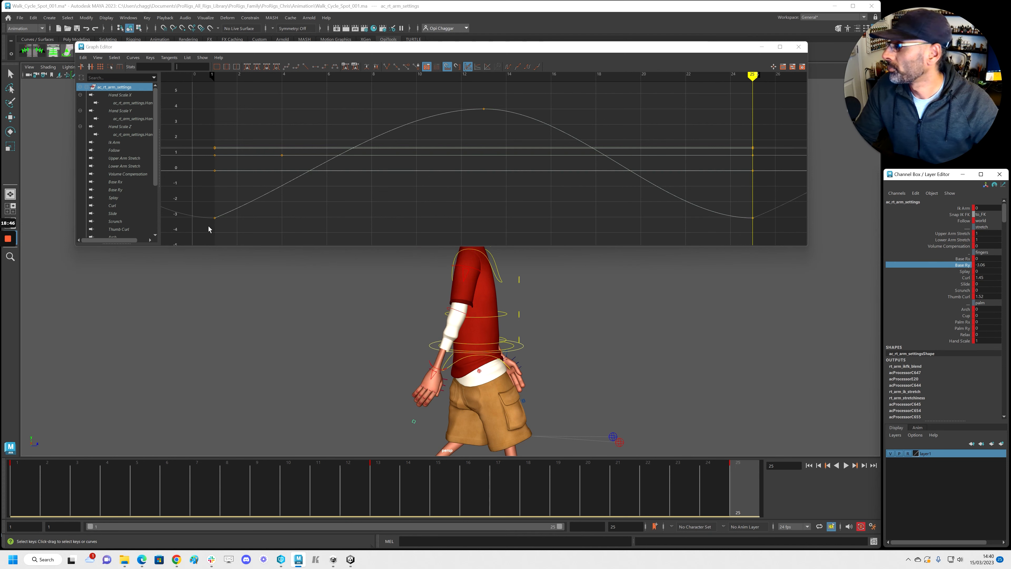
pyautogui.click(125, 183)
pyautogui.click(124, 190)
pyautogui.scroll(-3, 413, 152)
pyautogui.moveTo(320, 113); pyautogui.dragTo(635, 233)
pyautogui.keyDown('shift'); pyautogui.moveTo(453, 192); pyautogui.dragTo(466, 190, button='middle'); pyautogui.keyUp('shift')
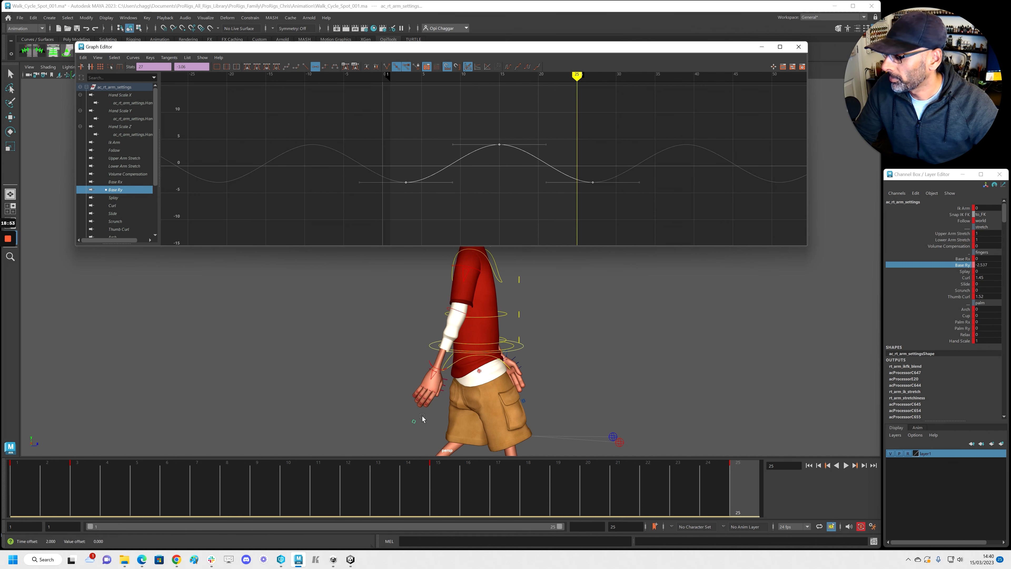
# Offset the right thumb base control's keys three frames later and play the cycle to check the overlap
pyautogui.click(445, 380)
pyautogui.moveTo(649, 206); pyautogui.dragTo(649, 206)
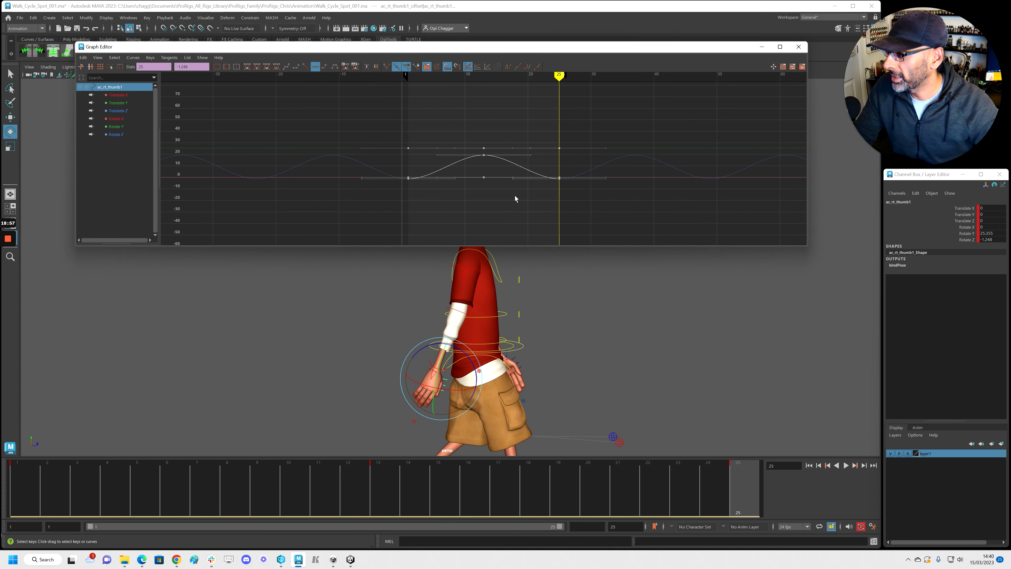
pyautogui.keyDown('shift'); pyautogui.moveTo(530, 195); pyautogui.dragTo(537, 194, button='middle'); pyautogui.keyUp('shift')
pyautogui.hotkey('alt', 'v')
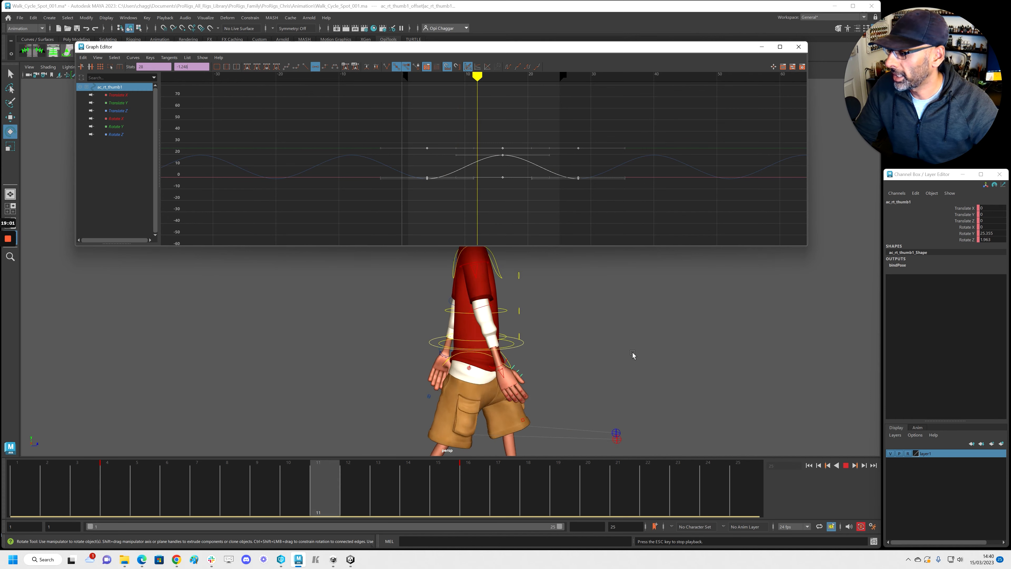
pyautogui.press('Escape')
# Offset the right elbow and hand FK keys together by one more frame and play the cycle
pyautogui.click(461, 326)
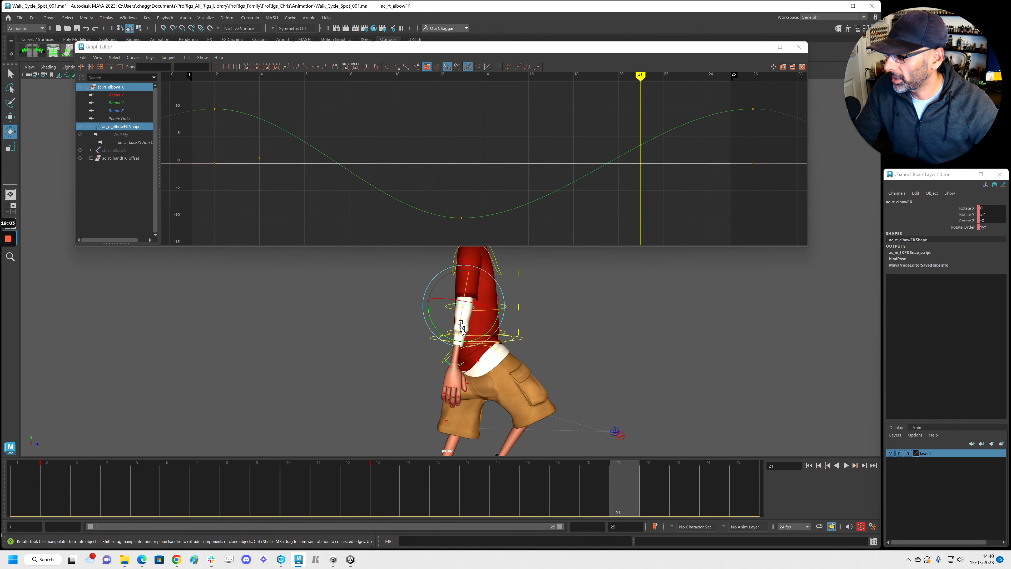
pyautogui.keyDown('shift'); pyautogui.click(449, 364); pyautogui.keyUp('shift')
pyautogui.scroll(-3, 458, 140)
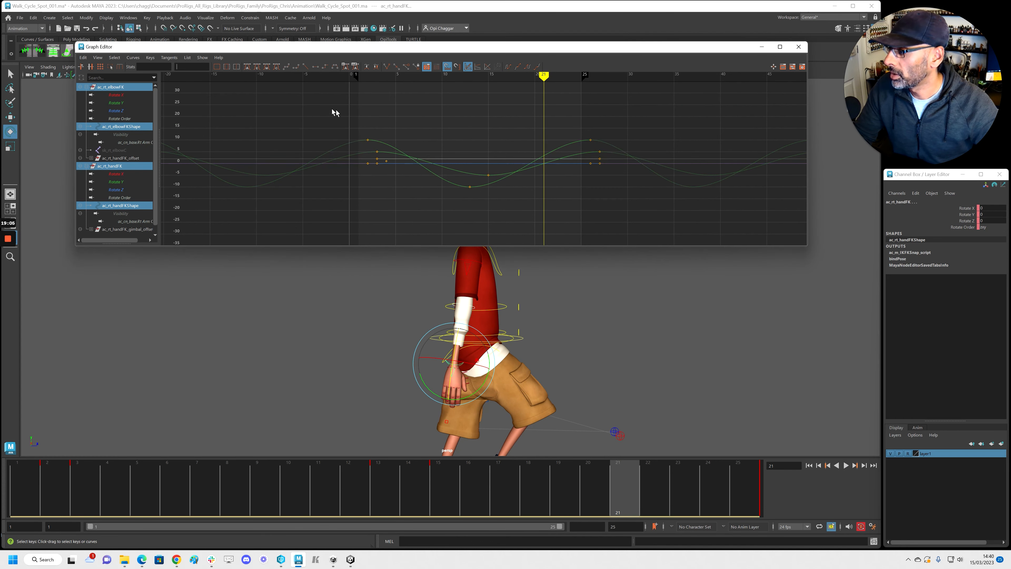
pyautogui.moveTo(334, 113); pyautogui.dragTo(662, 222)
pyautogui.keyDown('shift'); pyautogui.moveTo(661, 221); pyautogui.dragTo(669, 219, button='middle'); pyautogui.keyUp('shift')
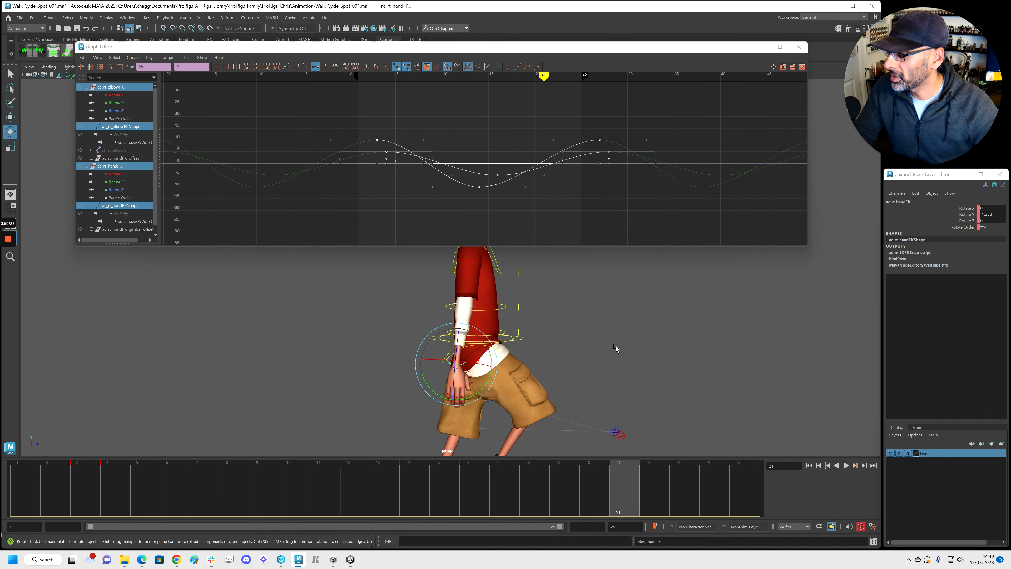
pyautogui.hotkey('alt', 'v')
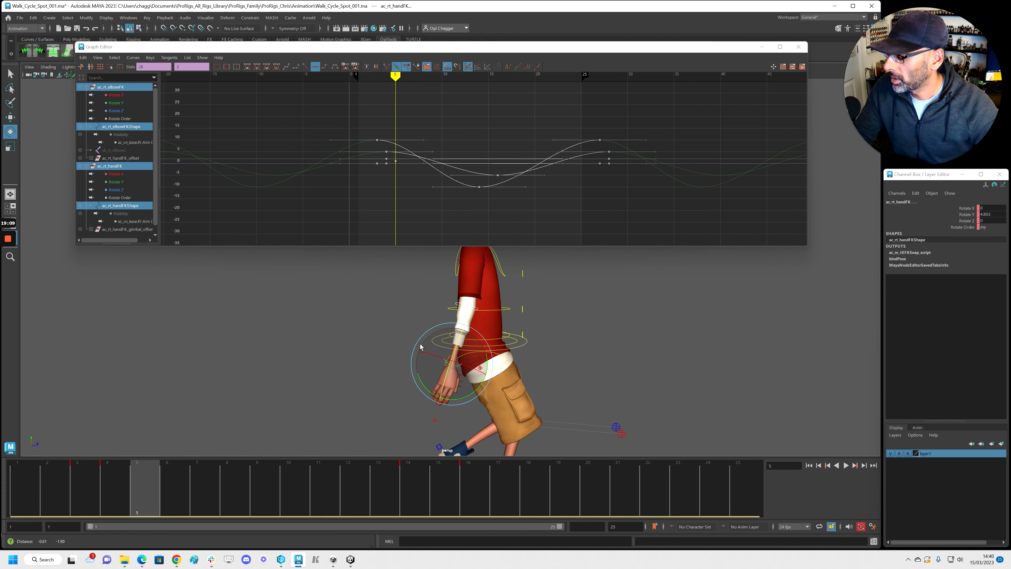
# Shift the right fingers' Base Ry keys further along in time in the Graph Editor
pyautogui.scroll(3, 440, 414)
pyautogui.click(473, 406)
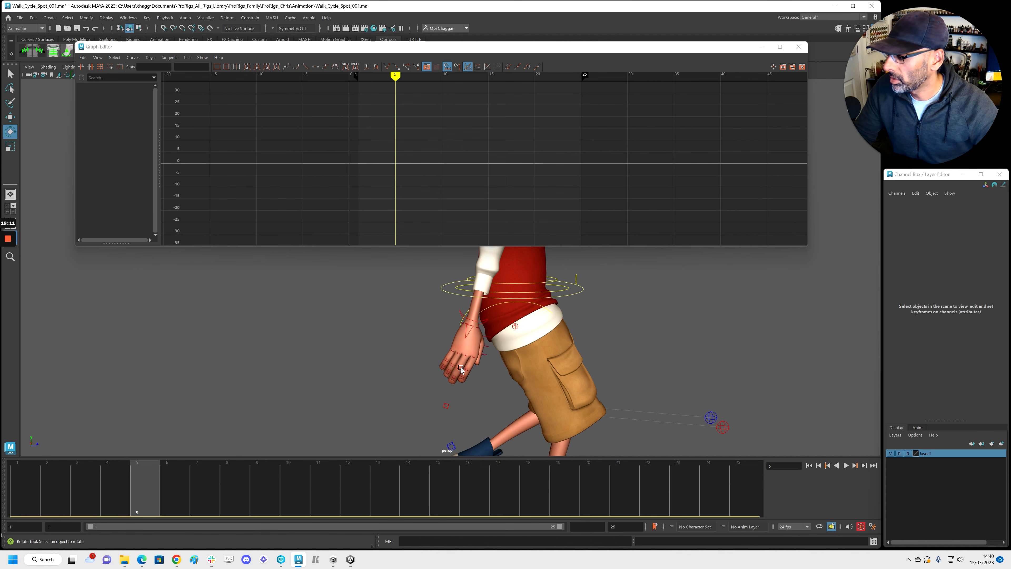
pyautogui.click(448, 406)
pyautogui.click(311, 209)
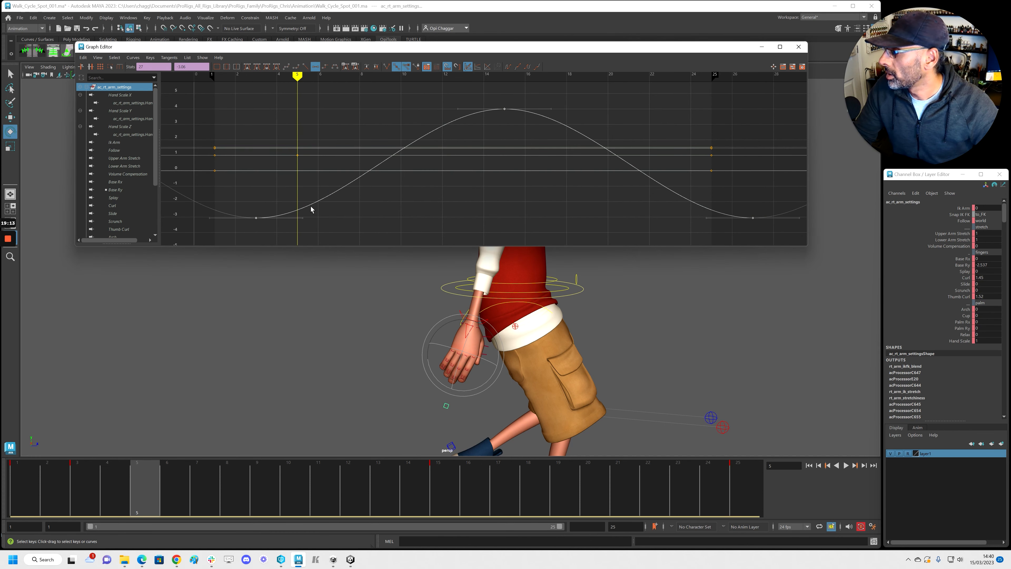
pyautogui.click(115, 190)
pyautogui.keyDown('shift'); pyautogui.moveTo(636, 210); pyautogui.dragTo(646, 211, button='middle'); pyautogui.keyUp('shift')
# Offset the right thumb's keys two more frames later, play the cycle and clear the Graph Editor from the viewport
pyautogui.click(487, 333)
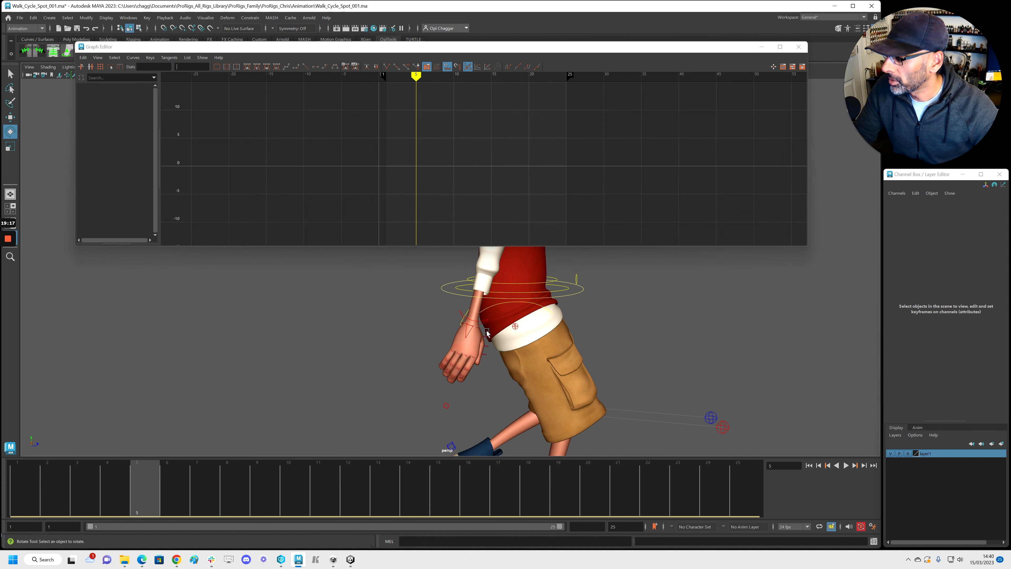
pyautogui.click(489, 337)
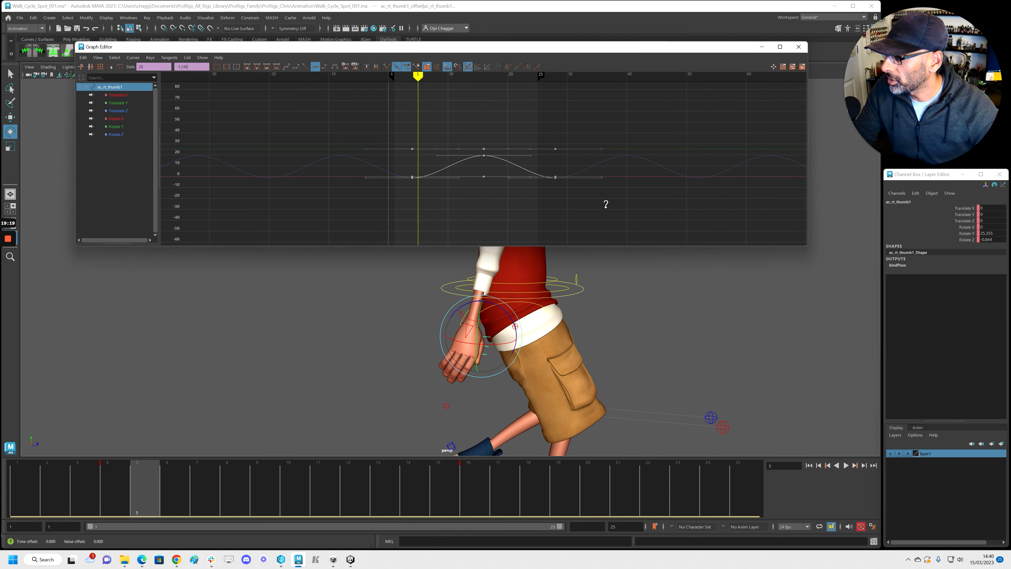
pyautogui.hotkey('alt', 'v')
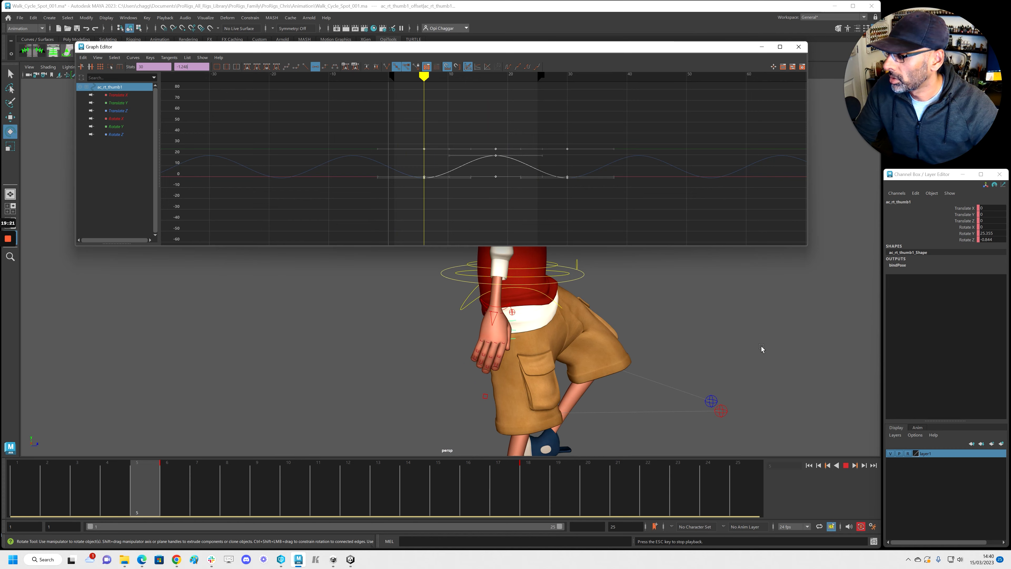
pyautogui.moveTo(447, 49); pyautogui.dragTo(1010, 6)
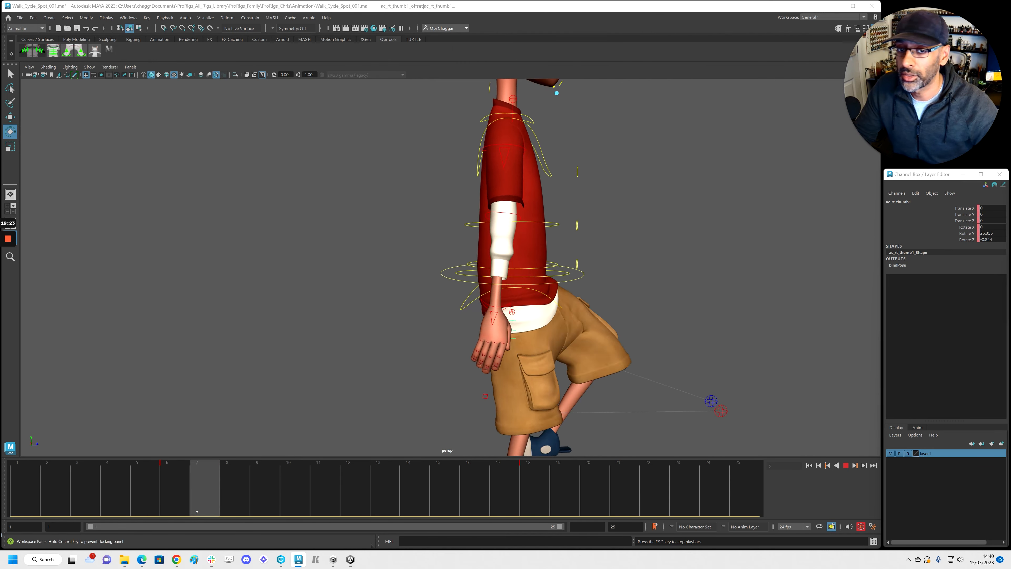
# Examine the arm motion of the whole walk cycle from the side, three-quarter and front views
pyautogui.keyDown('alt'); pyautogui.moveTo(431, 279); pyautogui.dragTo(307, 240, button='right'); pyautogui.keyUp('alt')
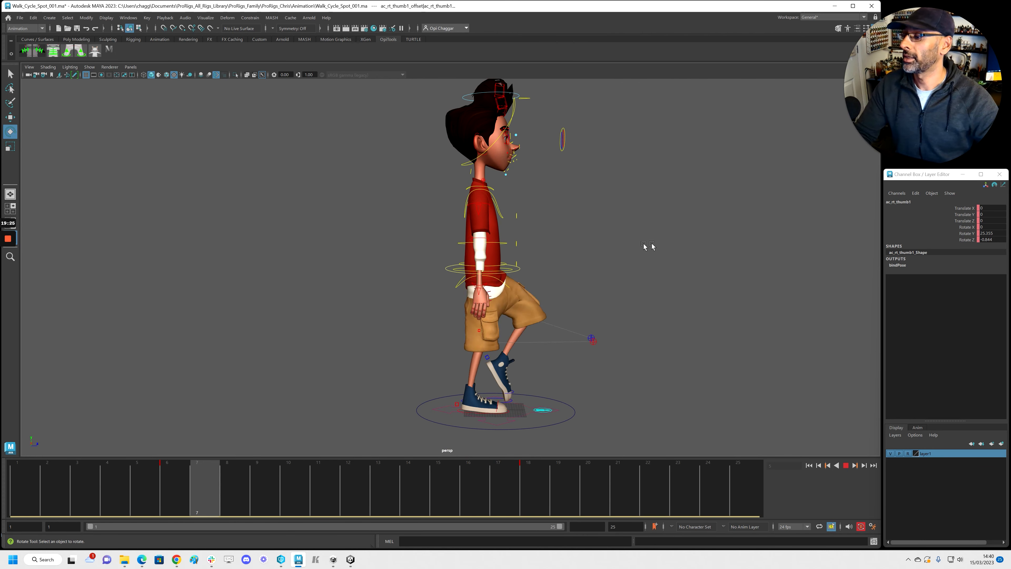
pyautogui.keyDown('alt'); pyautogui.moveTo(582, 244); pyautogui.dragTo(520, 246); pyautogui.keyUp('alt')
pyautogui.keyDown('alt'); pyautogui.moveTo(520, 247); pyautogui.dragTo(582, 269, button='middle'); pyautogui.keyUp('alt')
pyautogui.click(578, 275)
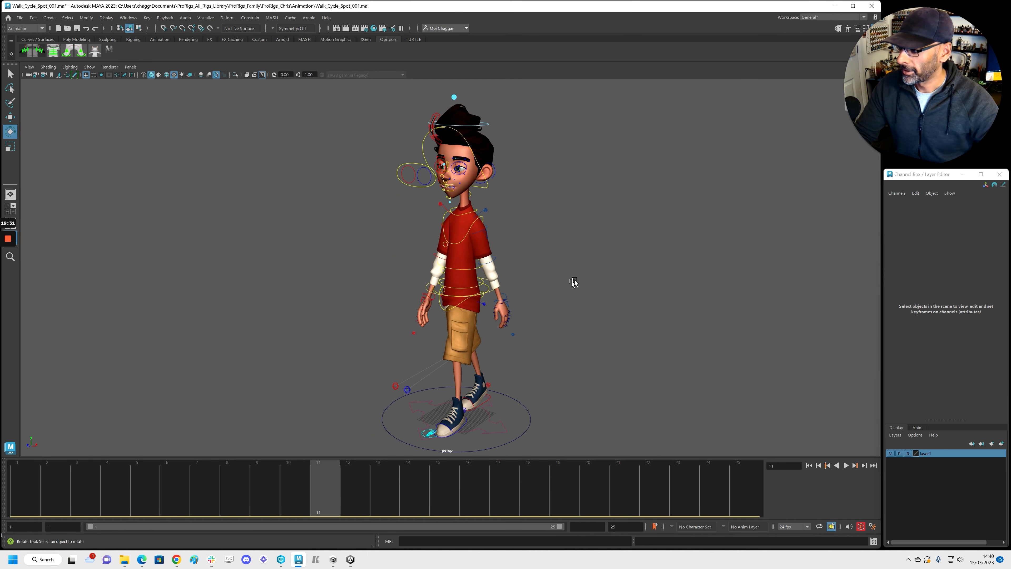
pyautogui.keyDown('alt'); pyautogui.moveTo(571, 289); pyautogui.dragTo(515, 280); pyautogui.keyUp('alt')
pyautogui.scroll(-1, 544, 283)
pyautogui.scroll(1, 515, 280)
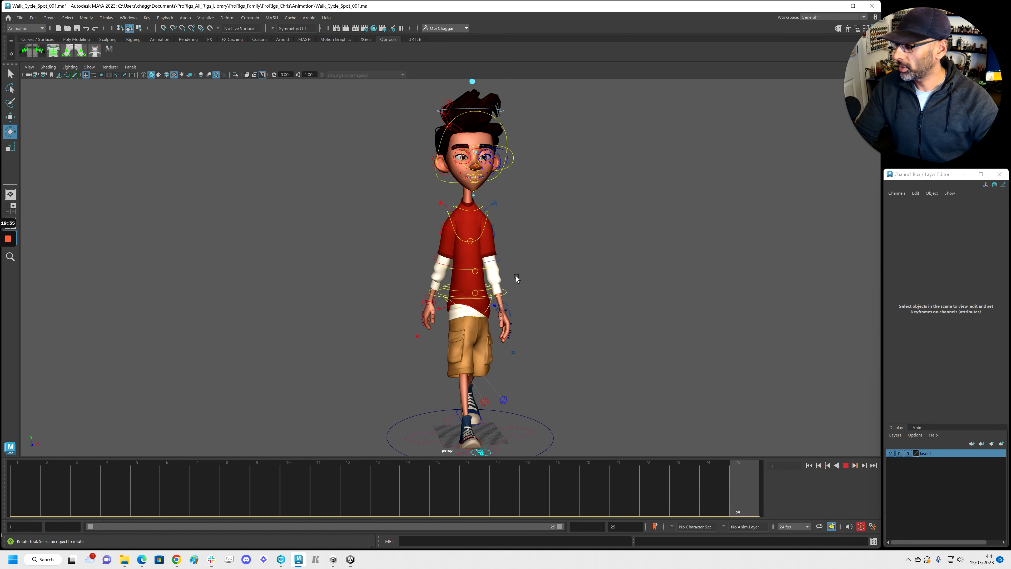
# Rotate the right arm FK control to about -78.7 on Rotate Z at frame 1 and copy the key to frame 25
pyautogui.hotkey('alt', '1')
pyautogui.hotkey('alt', 'v')
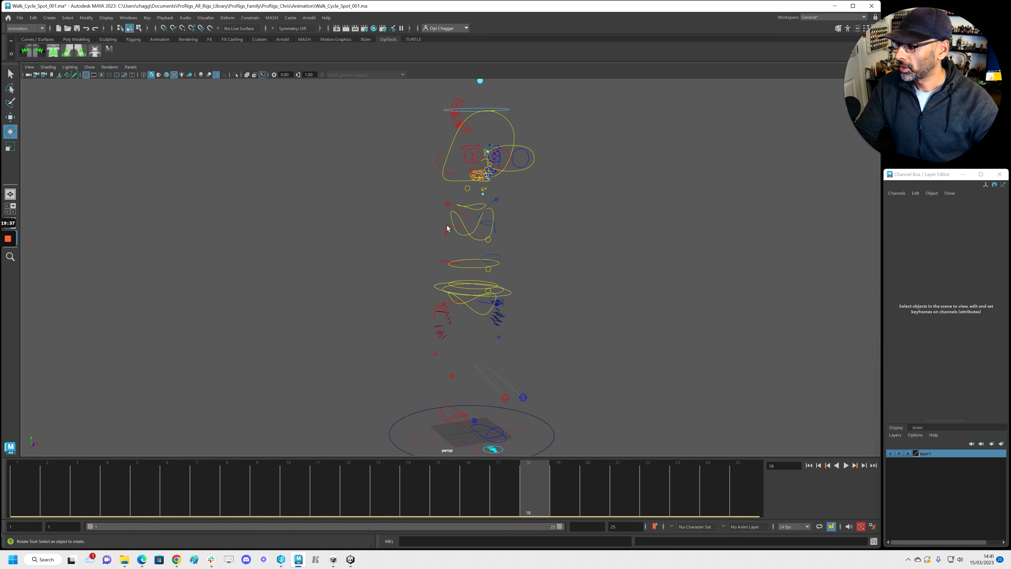
pyautogui.click(451, 227)
pyautogui.hotkey('alt', '1')
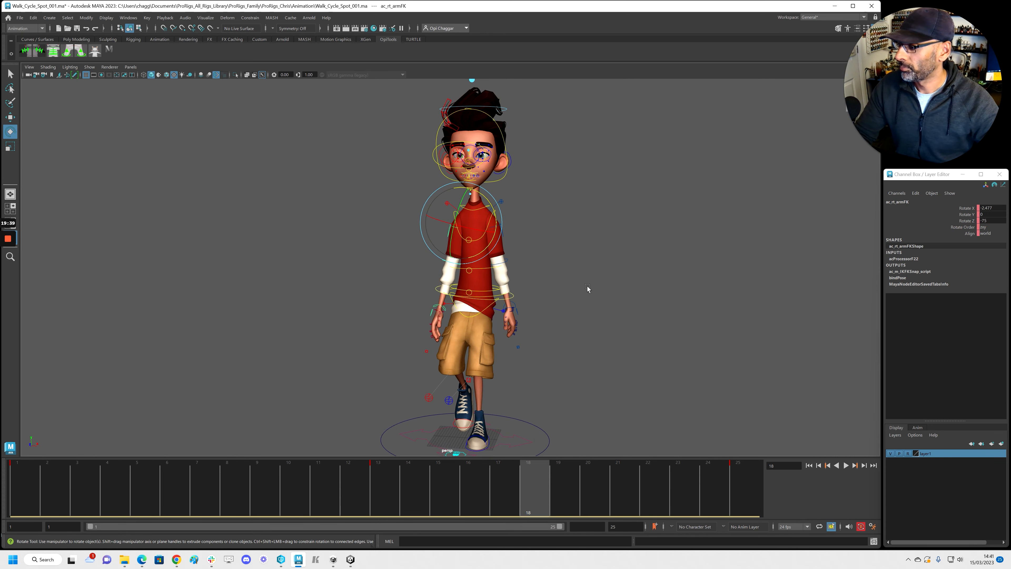
pyautogui.click(964, 215)
pyautogui.keyDown('alt'); pyautogui.moveTo(592, 305); pyautogui.dragTo(577, 304); pyautogui.keyUp('alt')
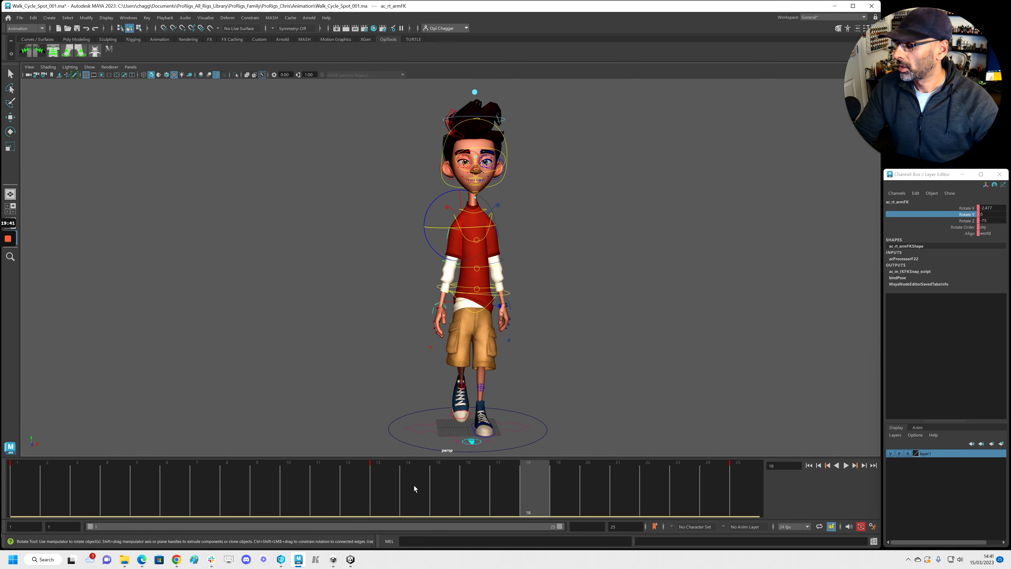
pyautogui.click(390, 483)
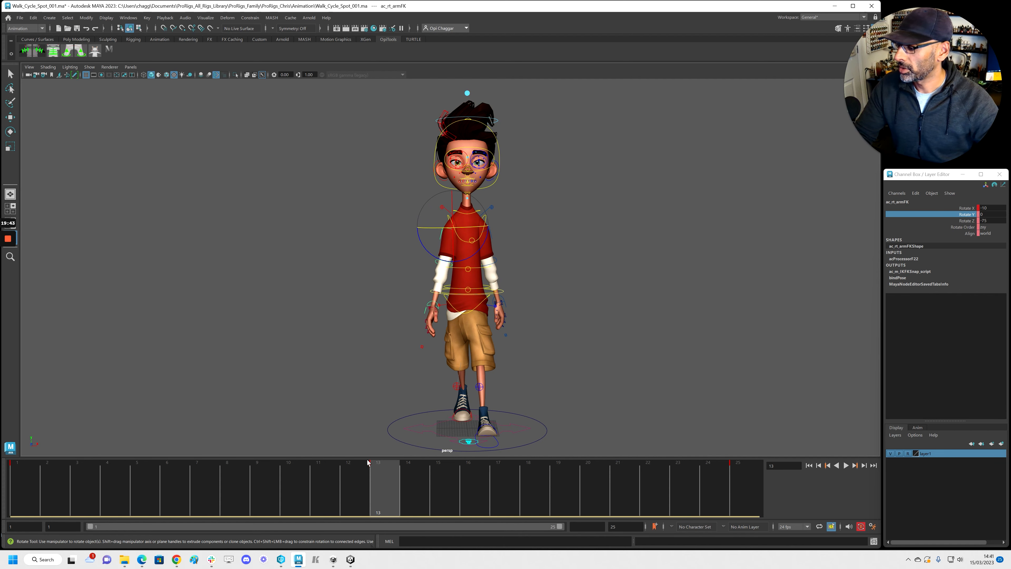
pyautogui.hotkey('alt', 'shift', 'v')
pyautogui.keyDown('alt'); pyautogui.moveTo(308, 306); pyautogui.dragTo(520, 304, button='right'); pyautogui.keyUp('alt')
pyautogui.moveTo(490, 181); pyautogui.dragTo(488, 180)
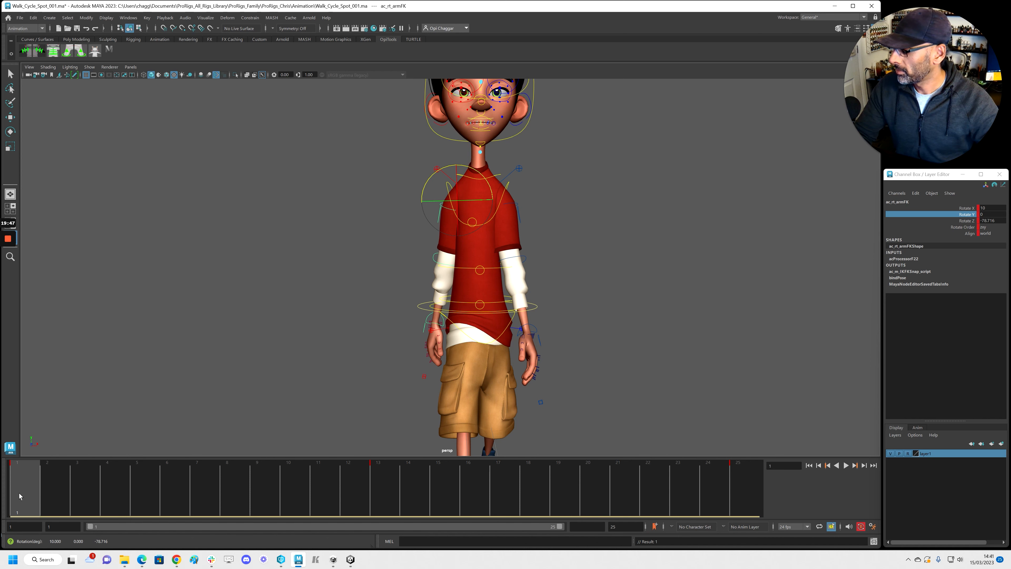
pyautogui.moveTo(19, 496); pyautogui.dragTo(753, 494)
# Rotate the right arm FK control to about -76 on Rotate Z at frame 13, and review the cycle
pyautogui.click(388, 483)
pyautogui.hotkey('alt', 'v')
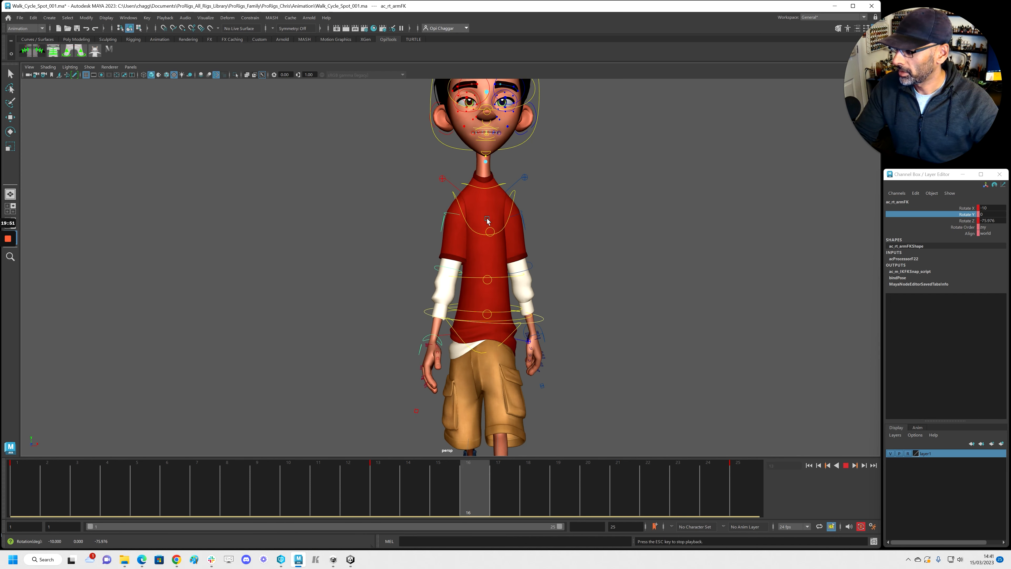
pyautogui.click(444, 463)
pyautogui.moveTo(444, 463); pyautogui.dragTo(529, 499)
pyautogui.keyDown('alt'); pyautogui.moveTo(530, 394); pyautogui.dragTo(571, 372); pyautogui.keyUp('alt')
pyautogui.hotkey('alt', 'v')
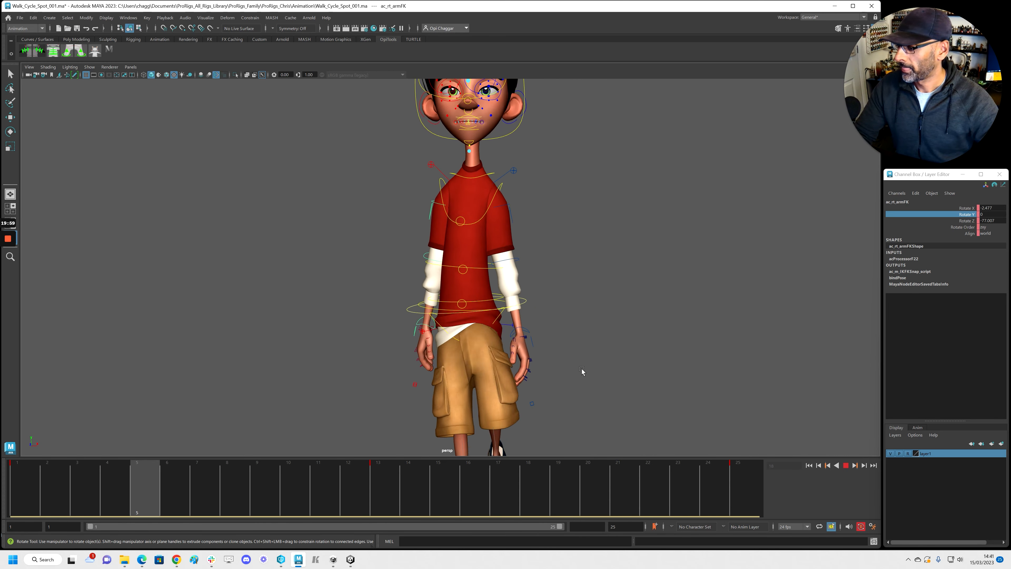
# Review the full walk cycle from the character's left side with the body geometry toggled, and return to frame 1
pyautogui.scroll(-3, 483, 372)
pyautogui.keyDown('alt'); pyautogui.moveTo(554, 383); pyautogui.dragTo(364, 303); pyautogui.keyUp('alt')
pyautogui.hotkey('alt', '1')
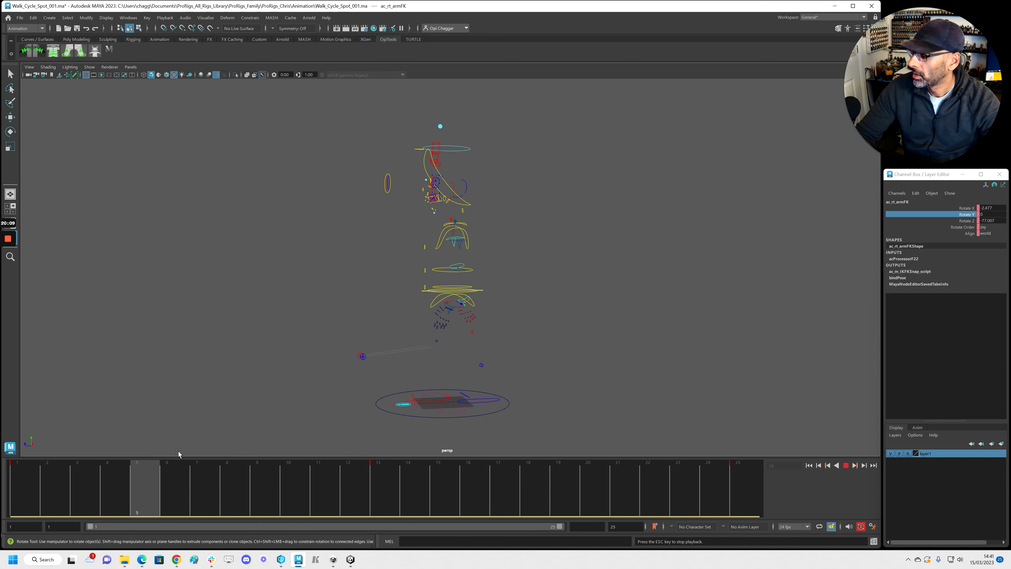
pyautogui.hotkey('alt', '1')
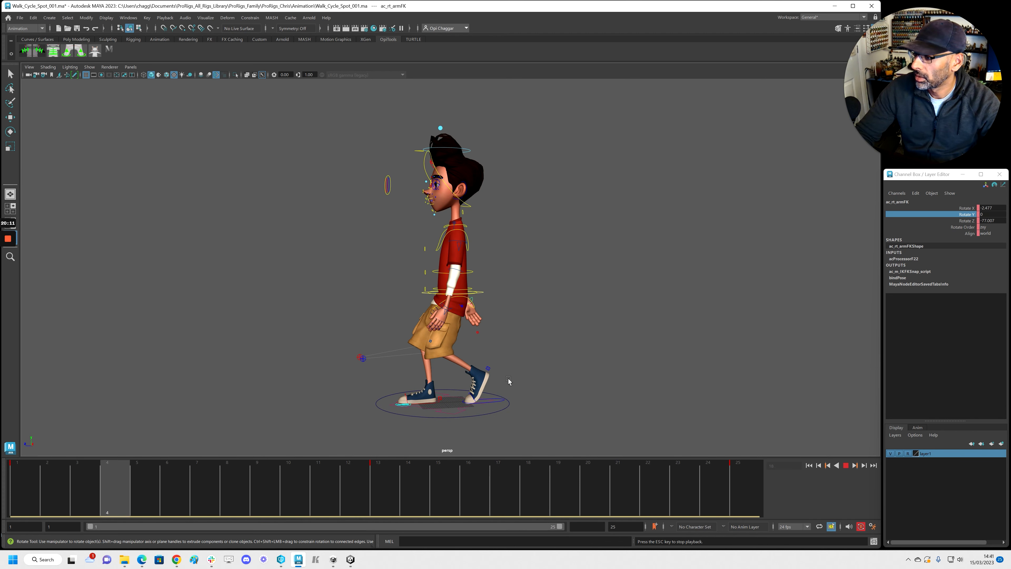
pyautogui.press('Escape')
pyautogui.moveTo(145, 484); pyautogui.dragTo(17, 484)
pyautogui.scroll(-3, 415, 359)
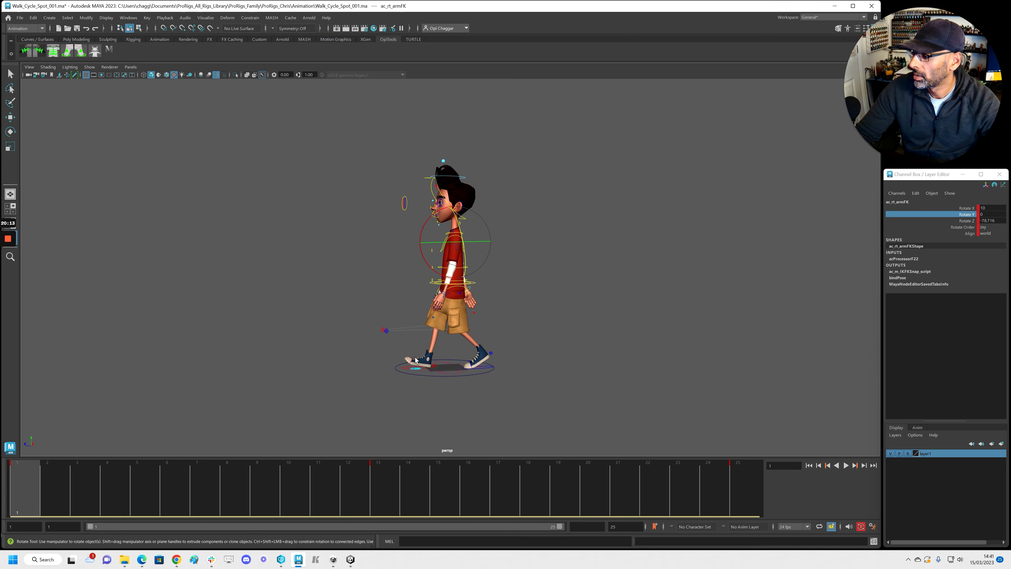
# Review the walk cycle's arm motion up close from the side and a three-quarter view, and return to frame 1
pyautogui.hotkey('alt', 'v')
pyautogui.keyDown('alt'); pyautogui.moveTo(356, 389); pyautogui.dragTo(615, 384, button='right'); pyautogui.keyUp('alt')
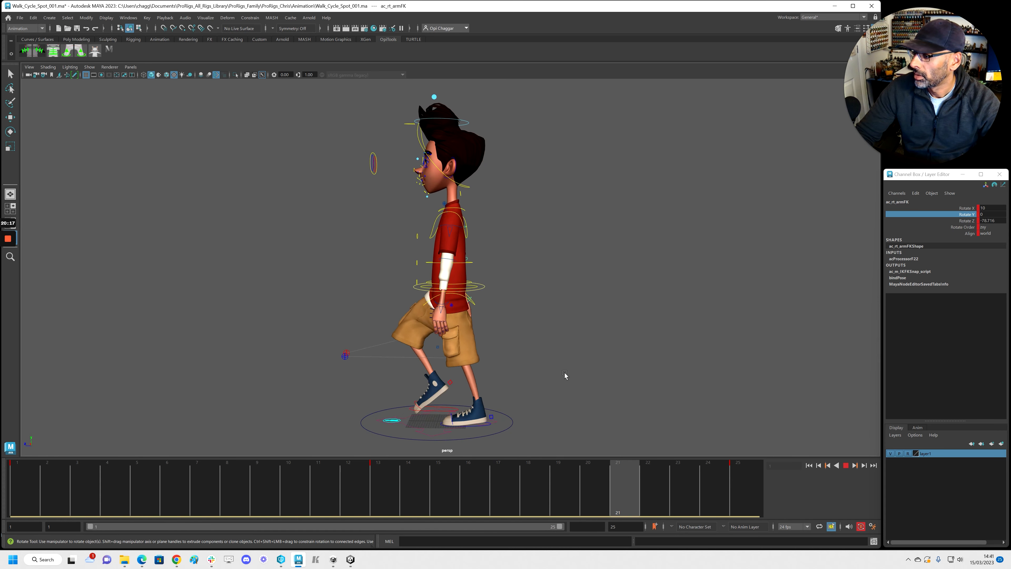
pyautogui.press('Escape')
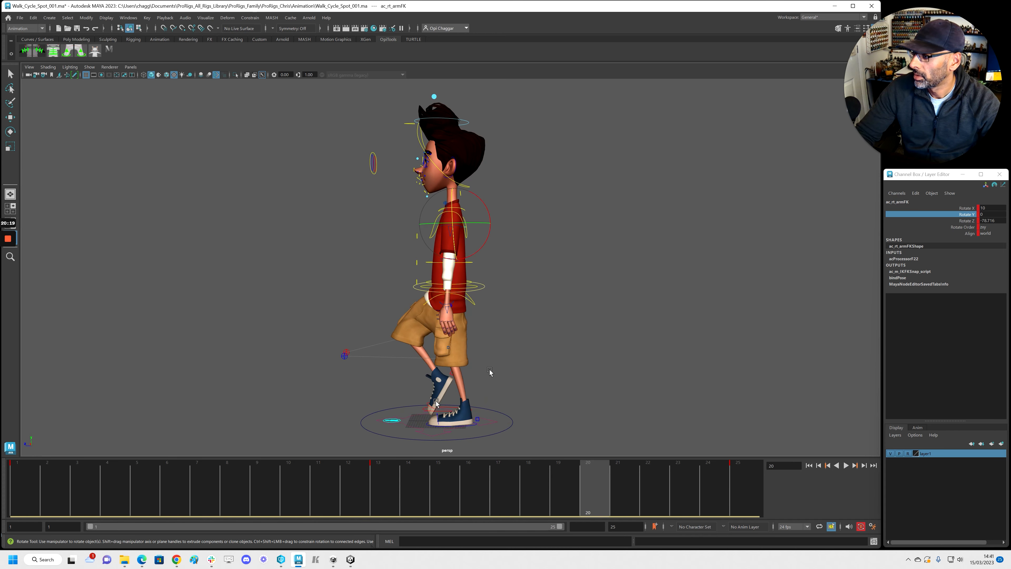
pyautogui.hotkey('alt', 'shift', 'v')
pyautogui.keyDown('alt'); pyautogui.moveTo(330, 357); pyautogui.dragTo(399, 356); pyautogui.keyUp('alt')
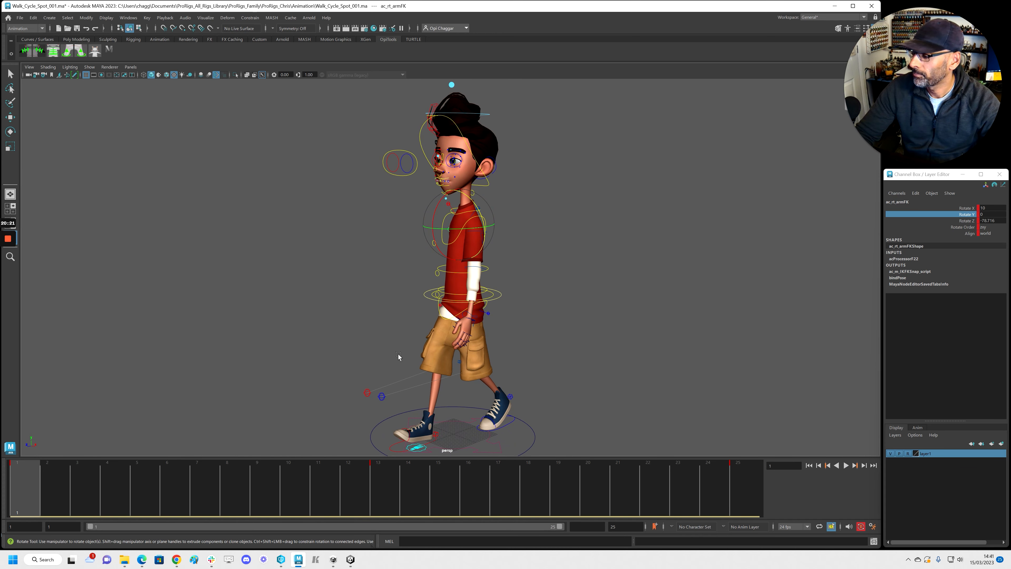
# Select the head control and play the cycle from three-quarter and side angles to examine the head motion, ending at frame 1
pyautogui.click(486, 199)
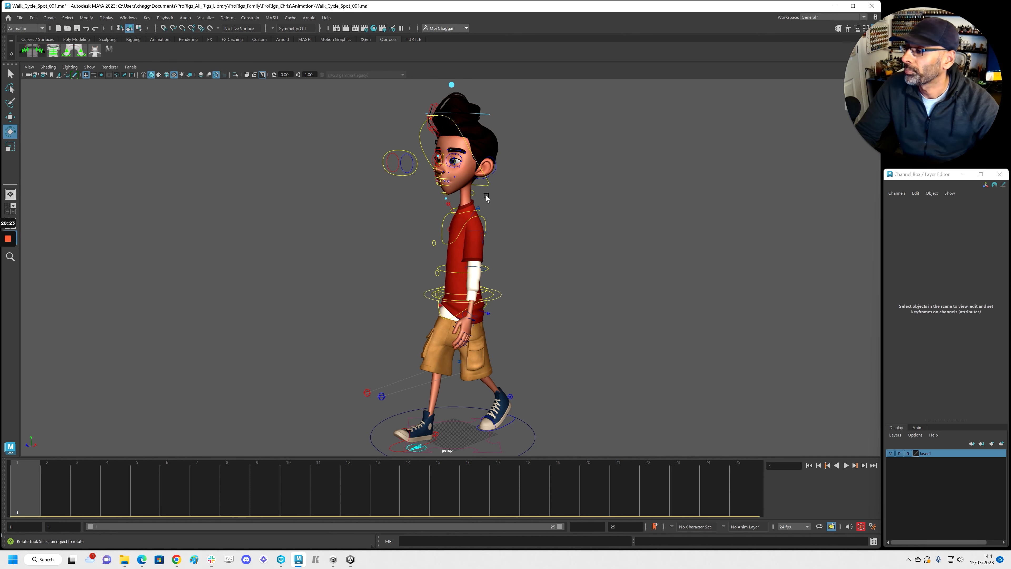
pyautogui.click(488, 185)
pyautogui.keyDown('alt'); pyautogui.moveTo(556, 220); pyautogui.dragTo(566, 225); pyautogui.keyUp('alt')
pyautogui.scroll(-2, 585, 240)
pyautogui.hotkey('alt', 'v')
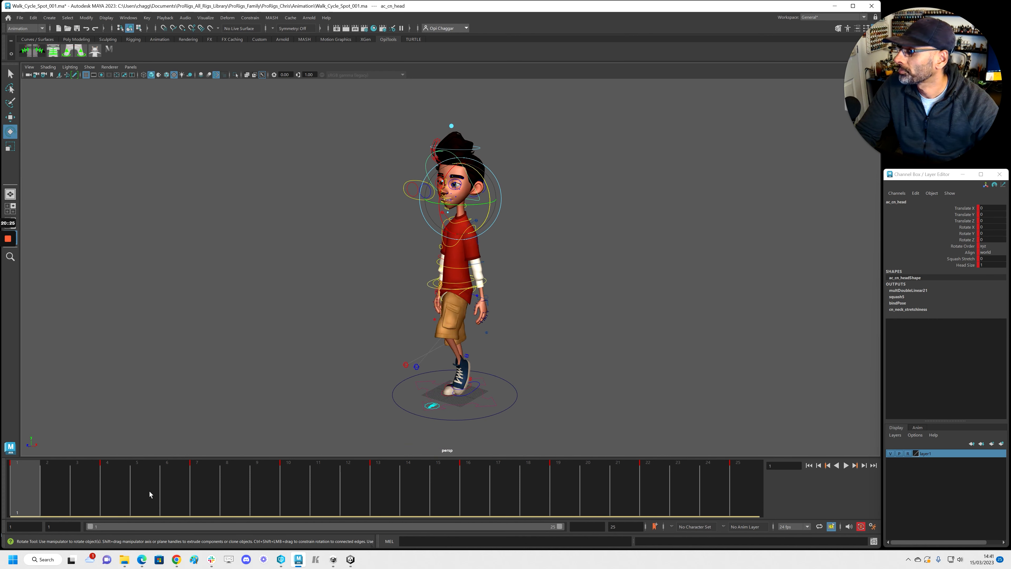
pyautogui.keyDown('alt'); pyautogui.moveTo(446, 328); pyautogui.dragTo(377, 323); pyautogui.keyUp('alt')
pyautogui.hotkey('alt', 'v')
pyautogui.hotkey('alt', 'shift', 'v')
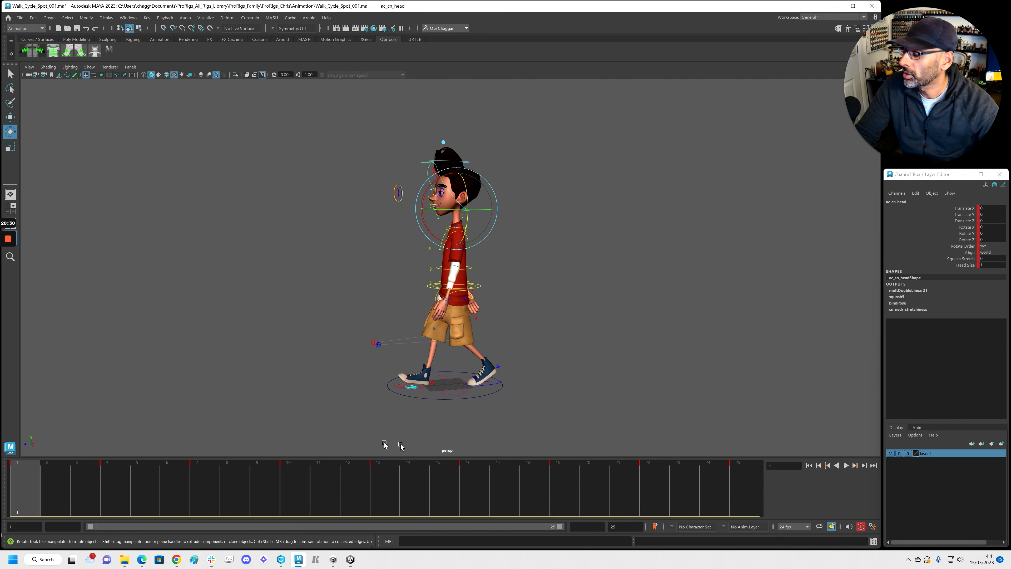
# In the orthographic side view at frame 4, rotate the neck control forward to about 3.5 and the head to about 7.2 on Rotate X
pyautogui.press('space')
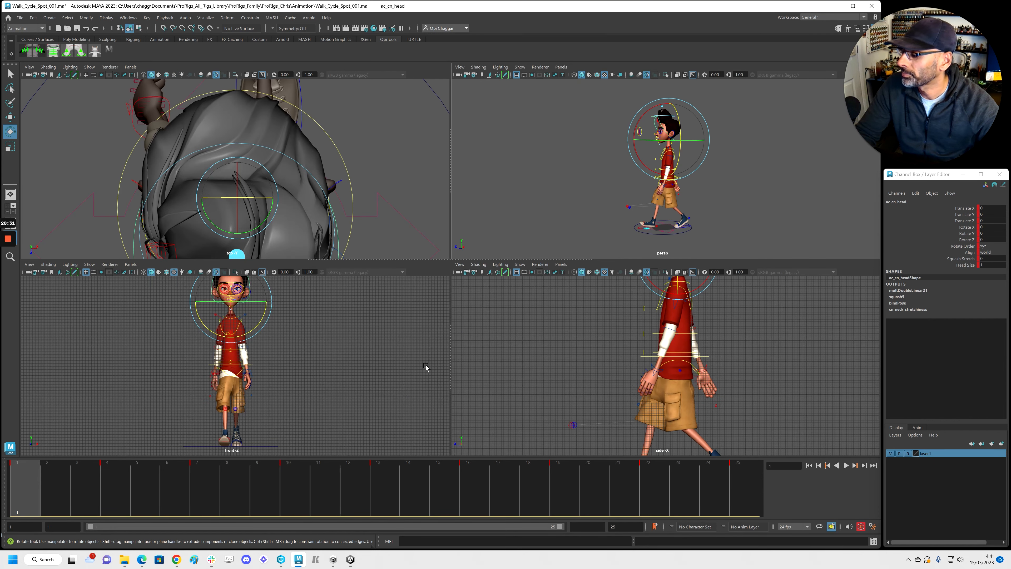
pyautogui.press('space')
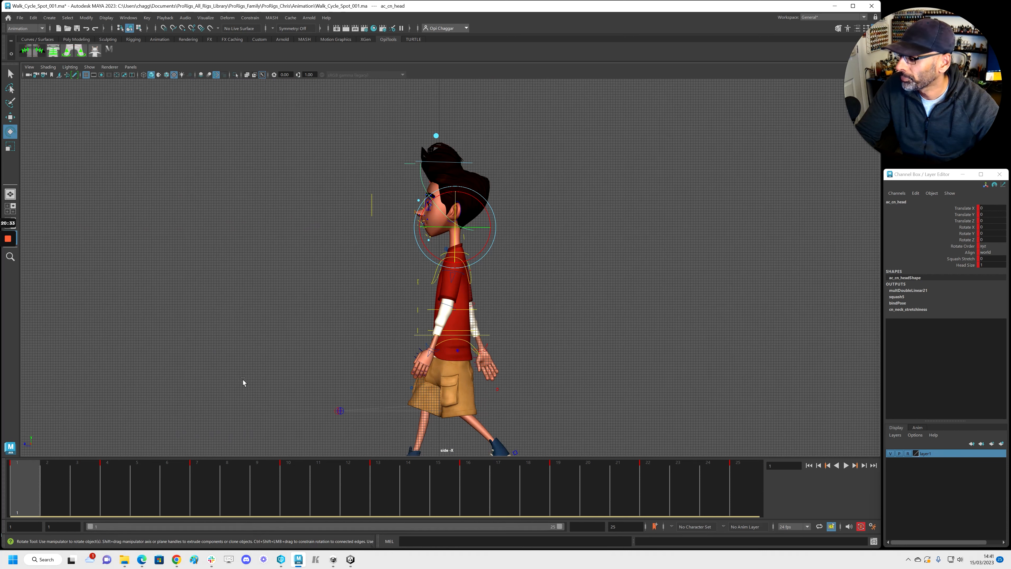
pyautogui.click(402, 360)
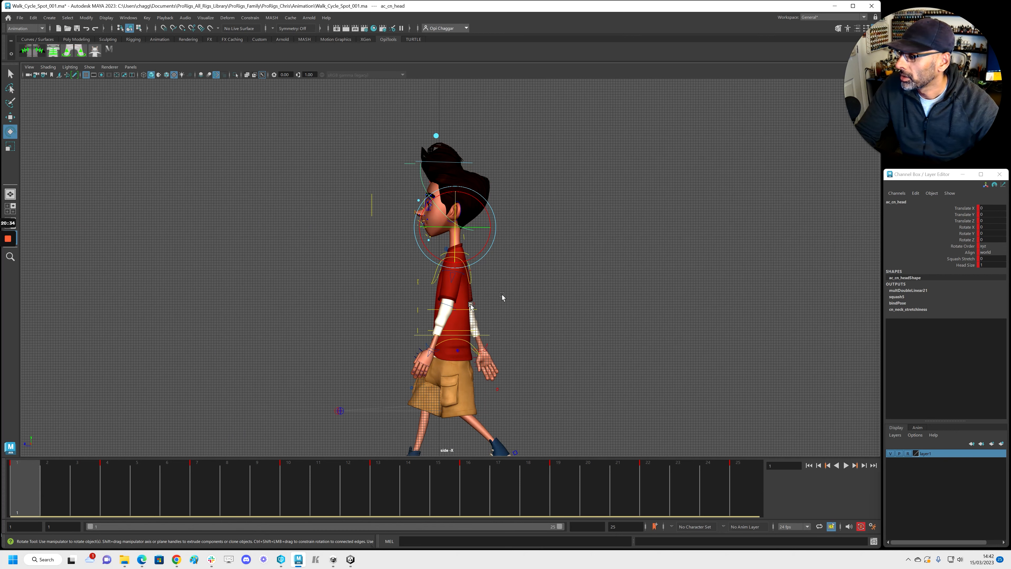
pyautogui.click(466, 252)
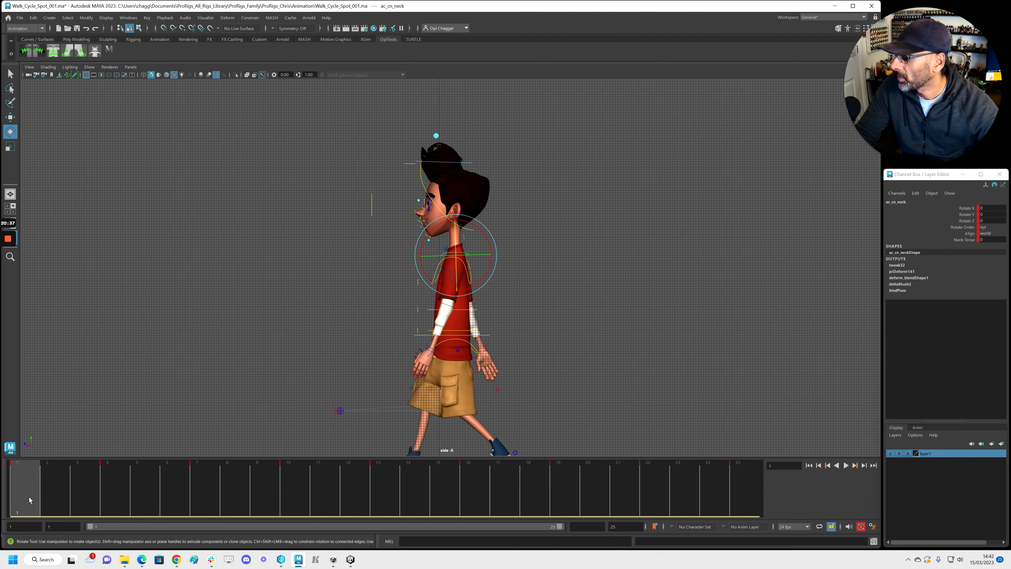
pyautogui.moveTo(37, 491); pyautogui.dragTo(111, 494)
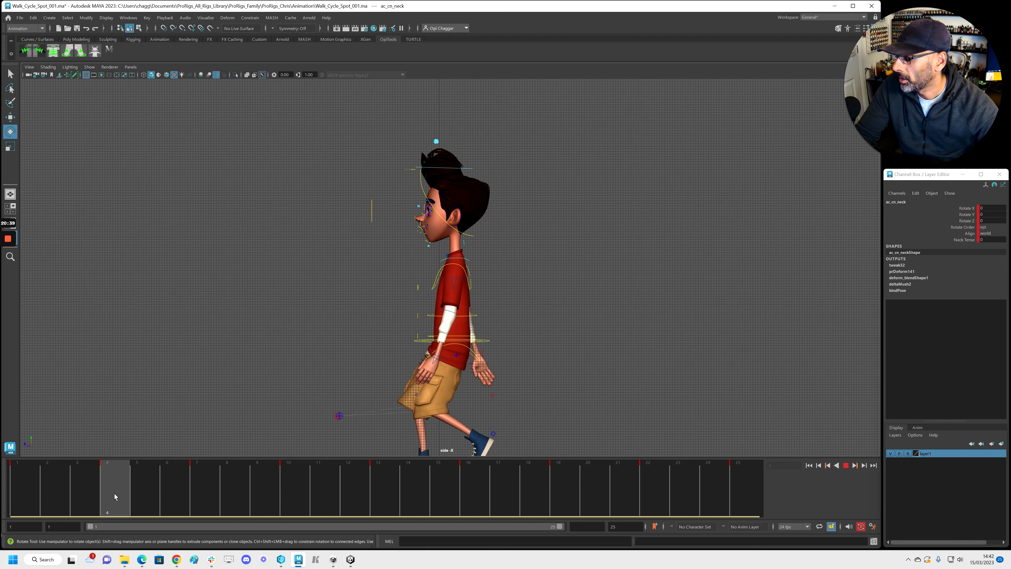
pyautogui.moveTo(131, 501); pyautogui.dragTo(12, 496)
pyautogui.press('Escape')
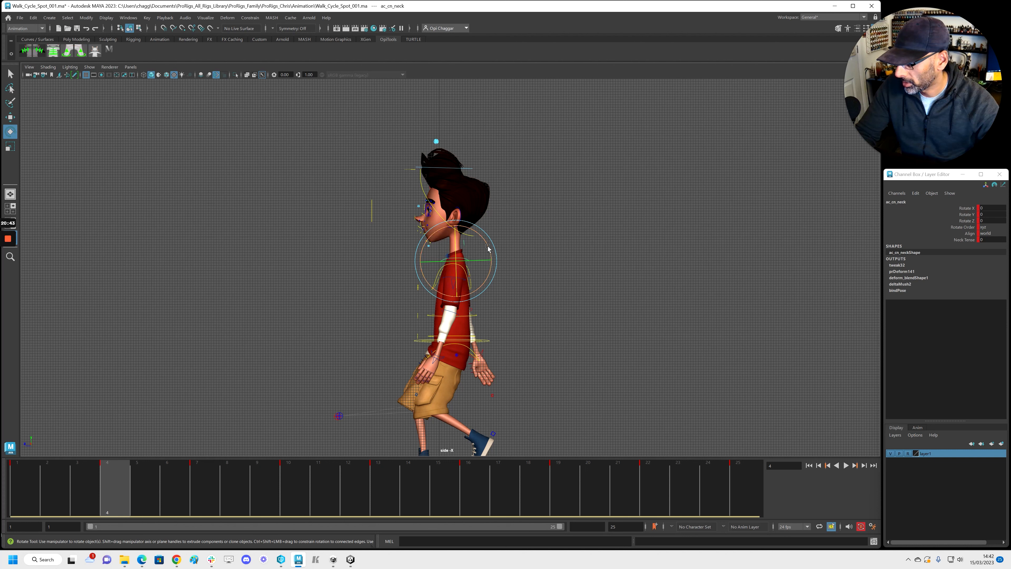
pyautogui.click(968, 215)
pyautogui.moveTo(489, 244); pyautogui.dragTo(481, 206)
pyautogui.click(472, 221)
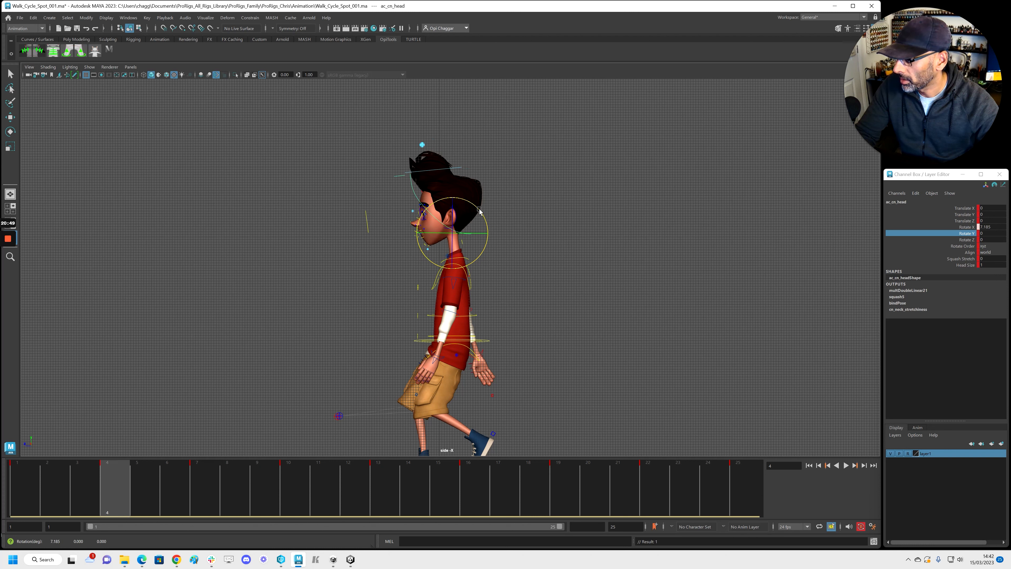
# At frame 10, rotate the neck control back to about -2.8 and the head control to about -3.5 on Rotate X
pyautogui.moveTo(48, 498); pyautogui.dragTo(291, 500)
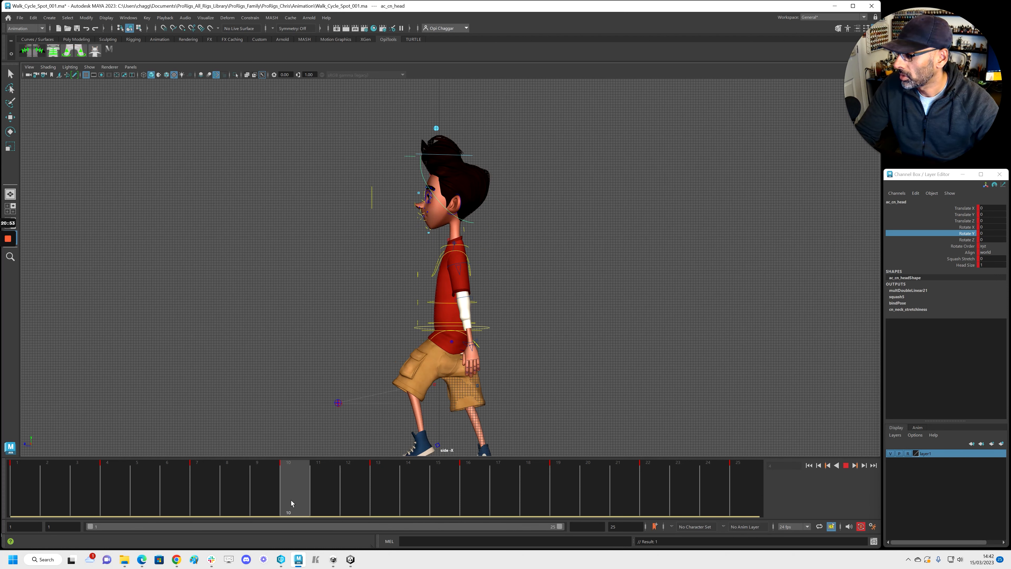
pyautogui.moveTo(481, 244); pyautogui.dragTo(492, 215)
pyautogui.click(486, 250)
pyautogui.click(467, 246)
pyautogui.click(473, 224)
pyautogui.click(470, 226)
# At frame 16, rotate the neck control forward to about 3.7 and the head control to about 5.35 on Rotate X
pyautogui.moveTo(335, 460); pyautogui.dragTo(461, 487)
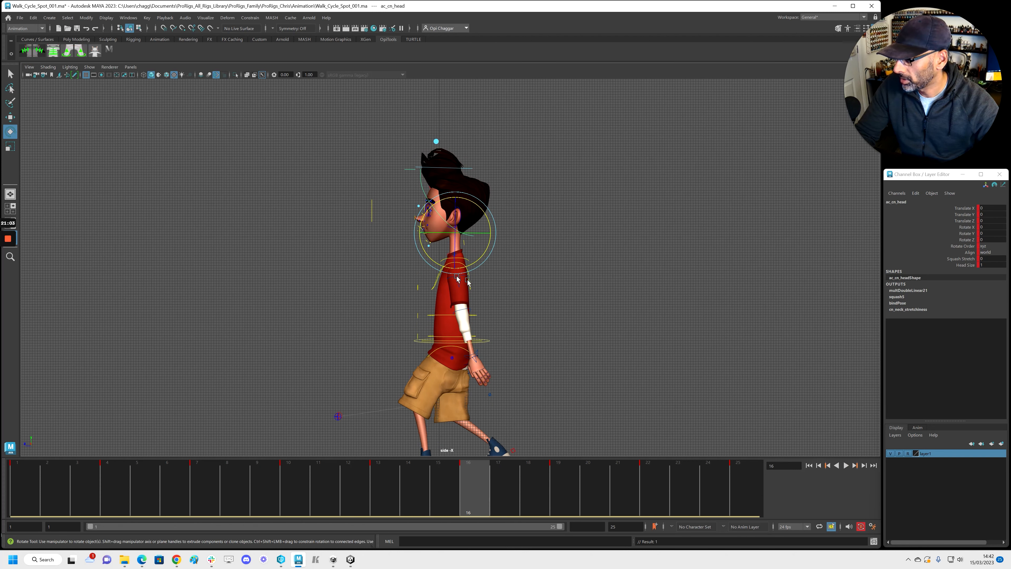
pyautogui.click(480, 265)
pyautogui.click(469, 259)
pyautogui.moveTo(494, 258); pyautogui.dragTo(487, 221)
pyautogui.click(507, 223)
pyautogui.click(473, 235)
# At frame 22, rotate the head control back to about -3.8 and the neck control to about -3.2 on Rotate X
pyautogui.moveTo(474, 477); pyautogui.dragTo(648, 487)
pyautogui.moveTo(479, 248); pyautogui.dragTo(477, 254)
pyautogui.click(512, 262)
pyautogui.click(467, 250)
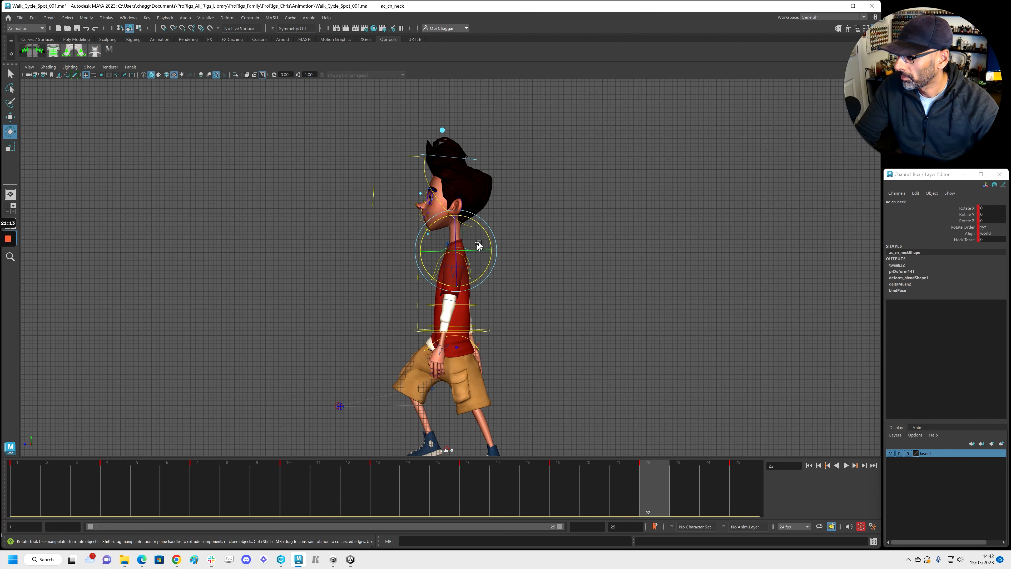
# Deselect the controls and play the cycle in the side and perspective views to check the new head and neck motion
pyautogui.click(523, 254)
pyautogui.hotkey('alt', 'v')
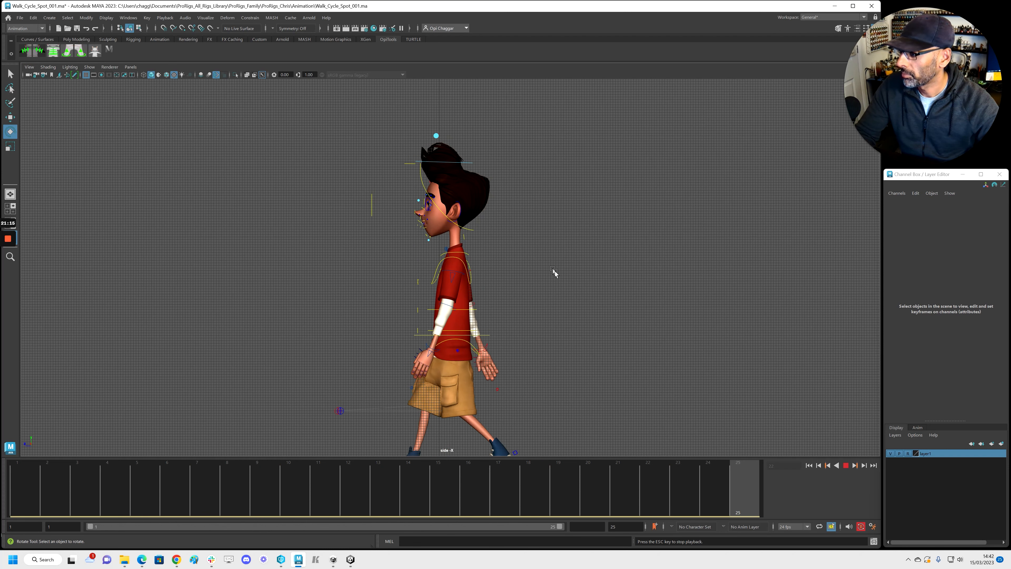
pyautogui.press('space')
pyautogui.press('space')
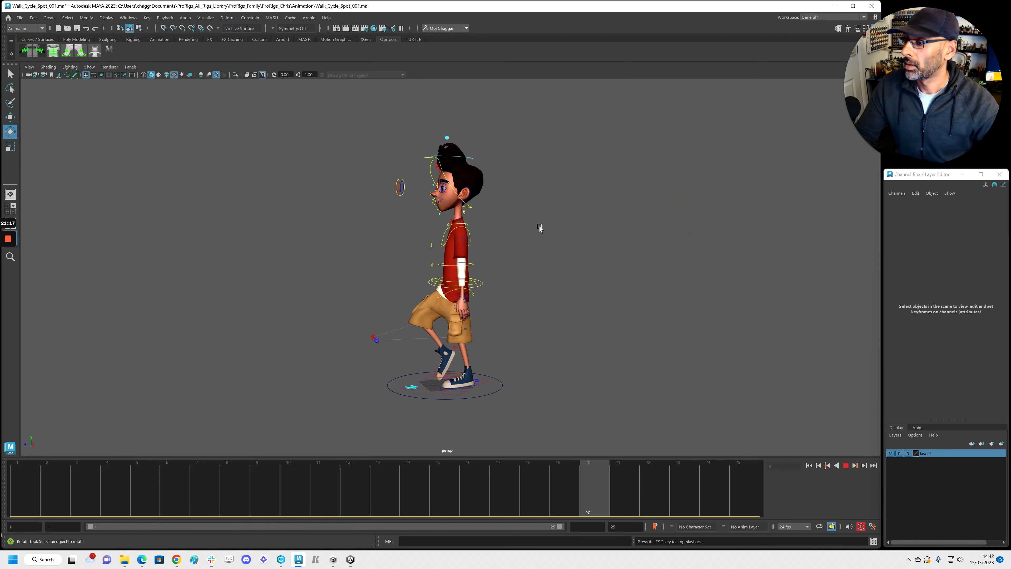
pyautogui.keyDown('alt'); pyautogui.moveTo(367, 297); pyautogui.dragTo(511, 291, button='right'); pyautogui.keyUp('alt')
pyautogui.keyDown('alt'); pyautogui.moveTo(511, 291); pyautogui.dragTo(481, 244); pyautogui.keyUp('alt')
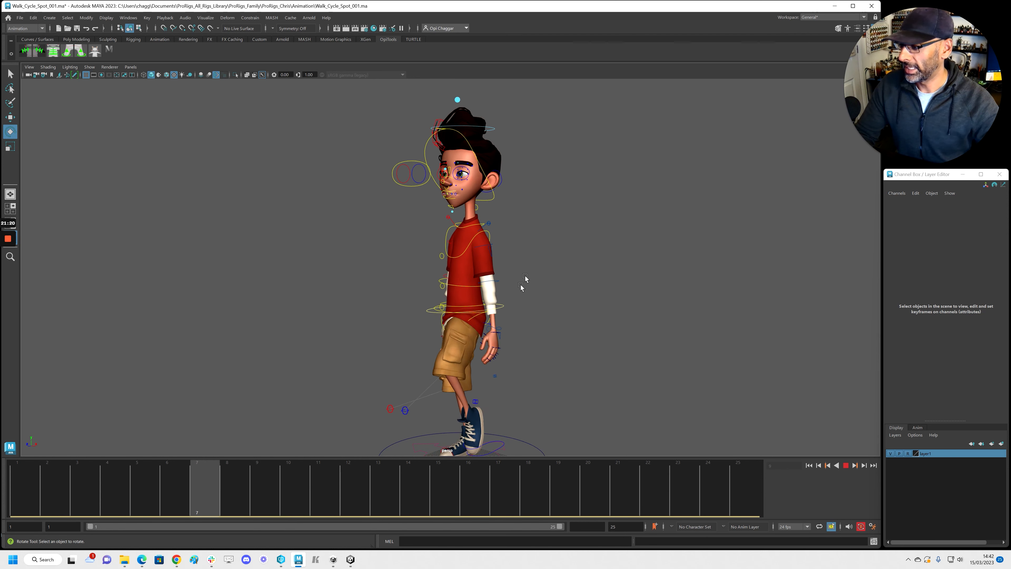
pyautogui.press('Escape')
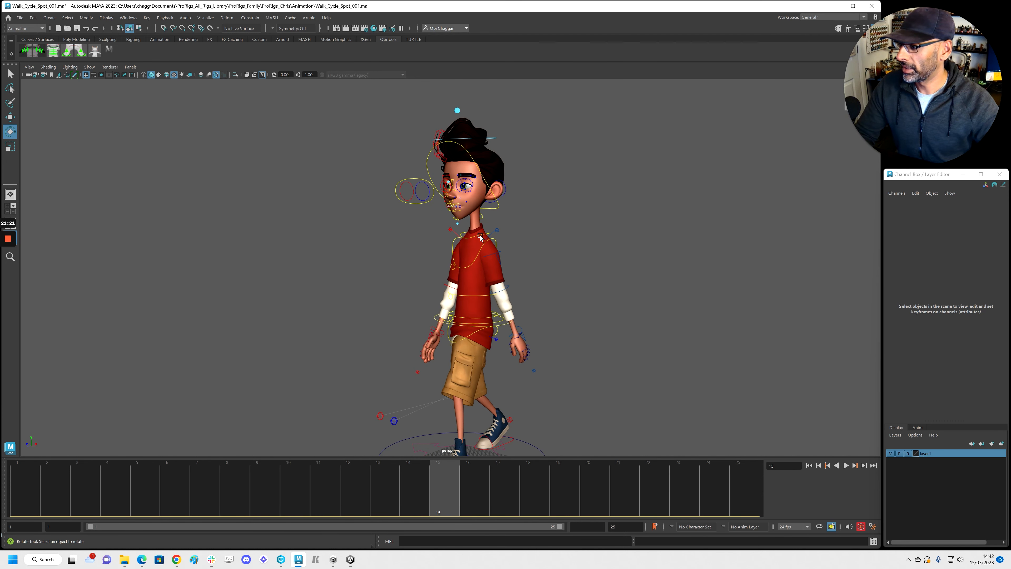
# Show the neck control's Rotate X curve in the Graph Editor and delete its keys at frames 7, 13 and 19
pyautogui.click(481, 238)
pyautogui.moveTo(1010, 107); pyautogui.dragTo(364, 98)
pyautogui.click(173, 147)
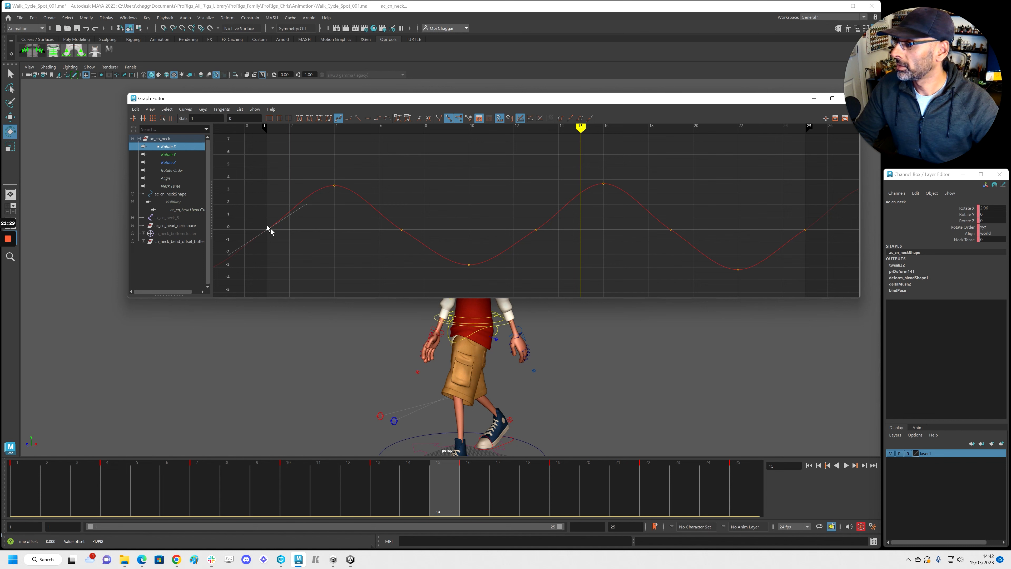
pyautogui.moveTo(259, 220); pyautogui.dragTo(850, 245)
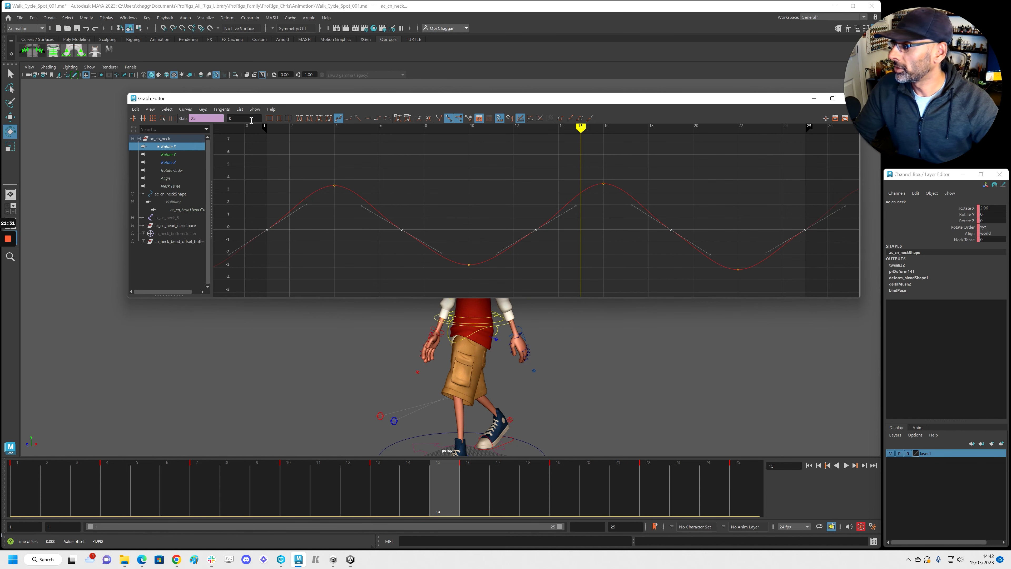
pyautogui.click(234, 270)
pyautogui.moveTo(386, 221); pyautogui.dragTo(728, 244)
pyautogui.press('Delete')
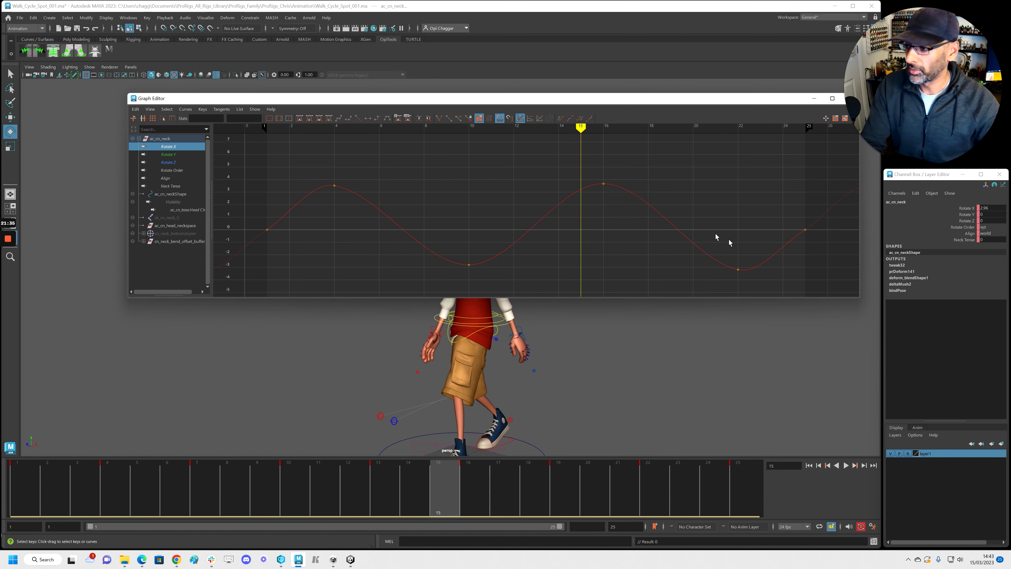
# Steepen the tangents of the neck's Rotate X keys at frames 1 and 25 so that the curve loops smoothly
pyautogui.moveTo(257, 217); pyautogui.dragTo(293, 249)
pyautogui.moveTo(290, 191); pyautogui.dragTo(313, 225)
pyautogui.moveTo(313, 225); pyautogui.dragTo(313, 213, button='middle')
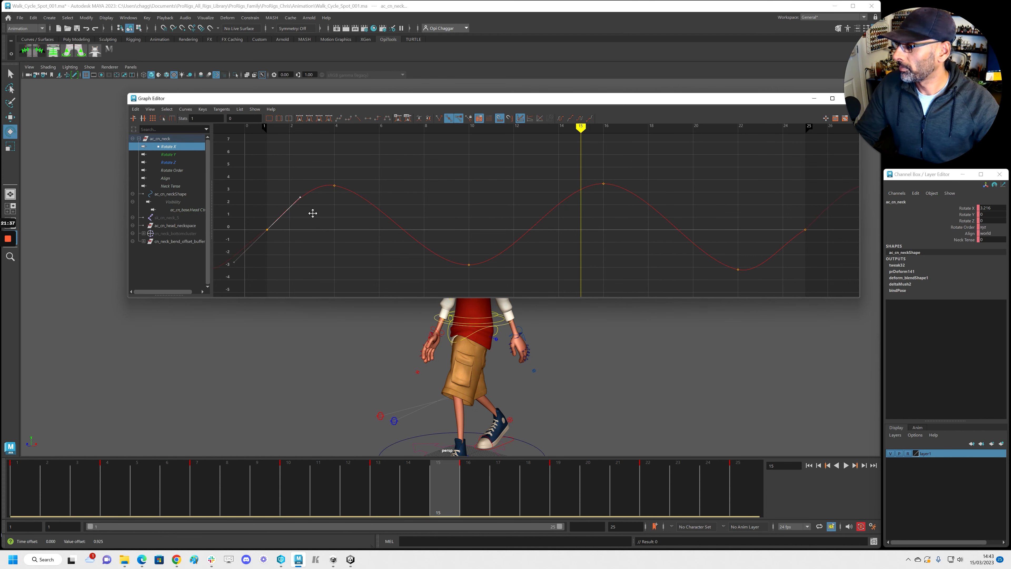
pyautogui.moveTo(756, 211); pyautogui.dragTo(828, 251)
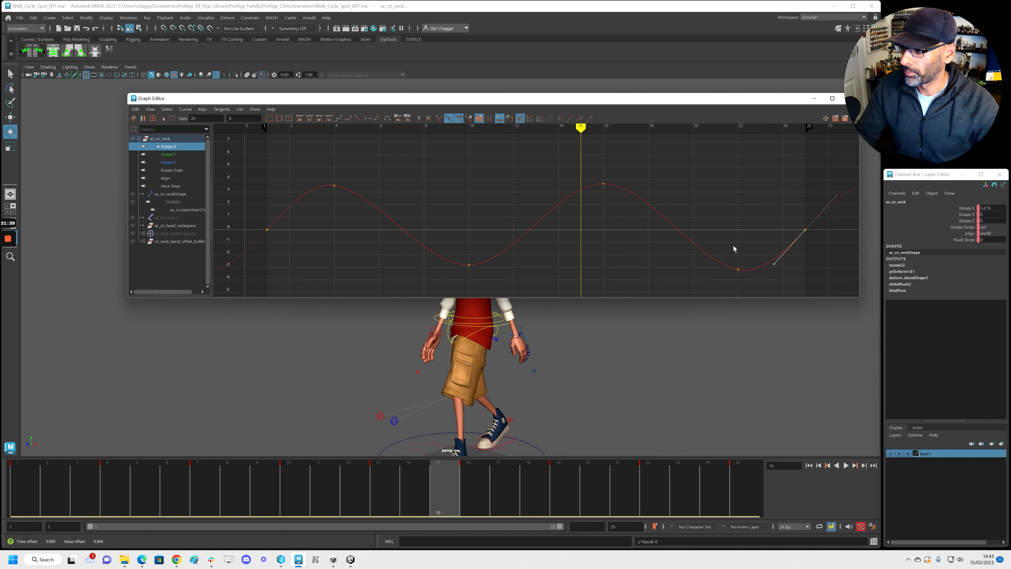
# Even out the neck's Rotate X curve by matching frame 16 to frame 4 and setting frame 22 to -2.807, with flat tangents
pyautogui.moveTo(305, 177); pyautogui.dragTo(476, 203)
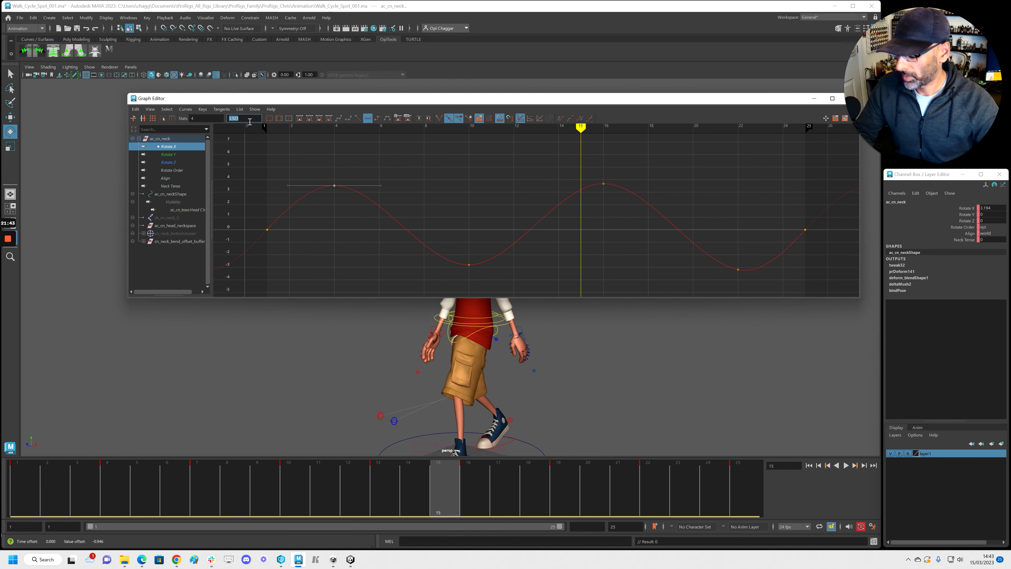
pyautogui.press('Return')
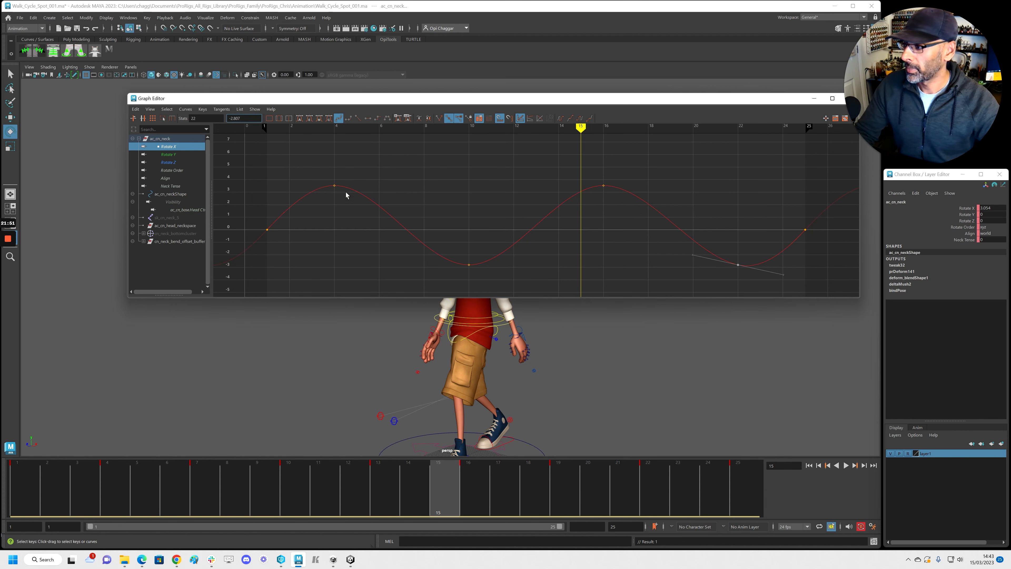
pyautogui.moveTo(419, 235); pyautogui.dragTo(763, 288)
pyautogui.press('f')
pyautogui.click(712, 187)
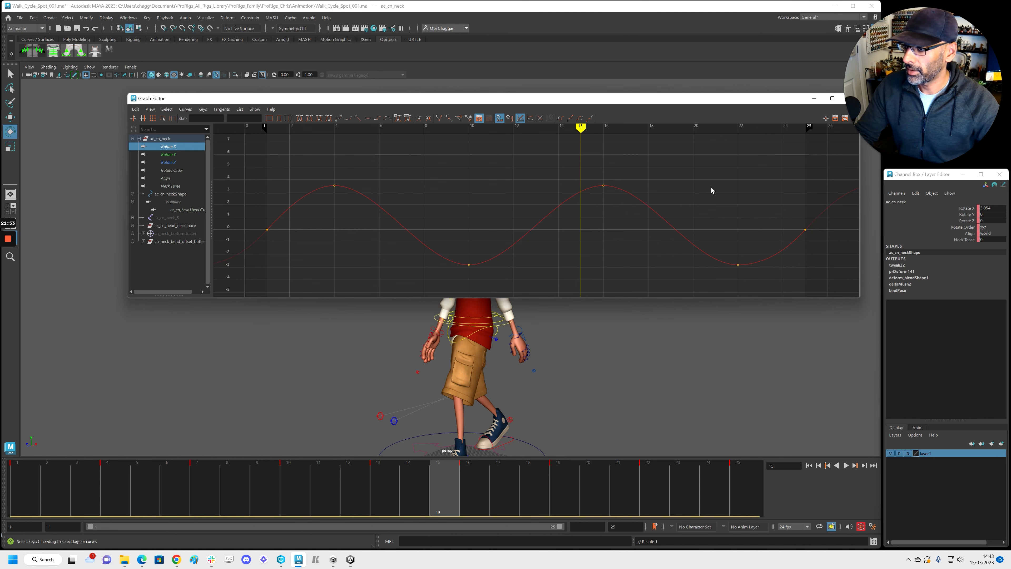
# Move the Graph Editor out of the way and play the cycle from the side to check the neck motion
pyautogui.scroll(-3, 711, 187)
pyautogui.moveTo(577, 98); pyautogui.dragTo(1010, 84)
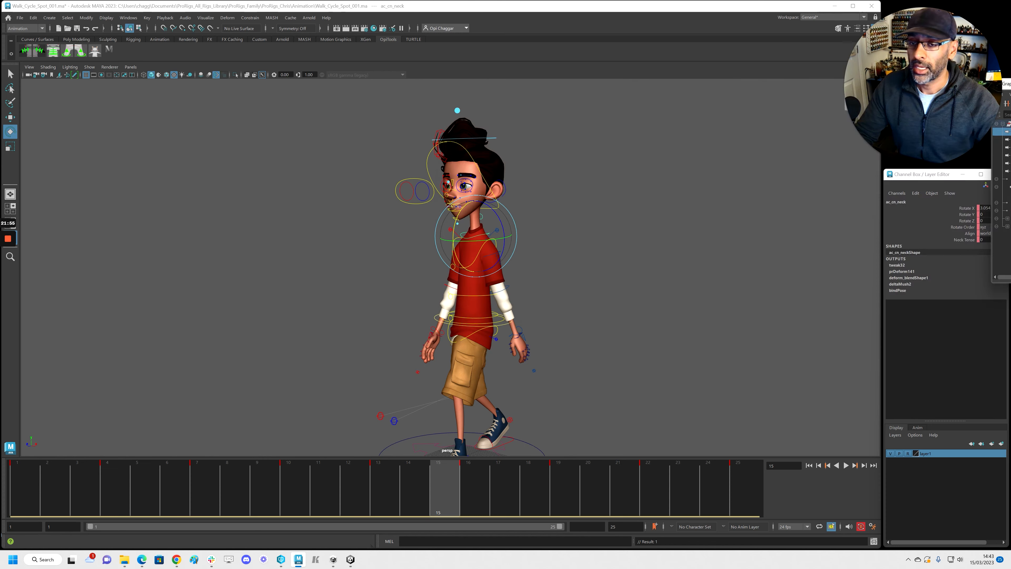
pyautogui.hotkey('alt', 'v')
pyautogui.keyDown('alt'); pyautogui.moveTo(516, 340); pyautogui.dragTo(495, 335); pyautogui.keyUp('alt')
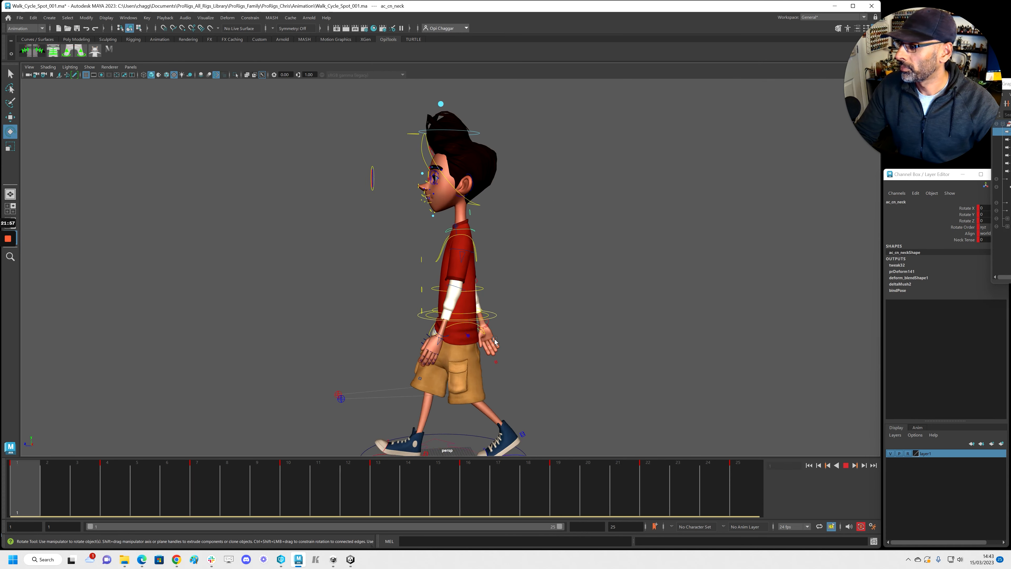
pyautogui.hotkey('alt', 'v')
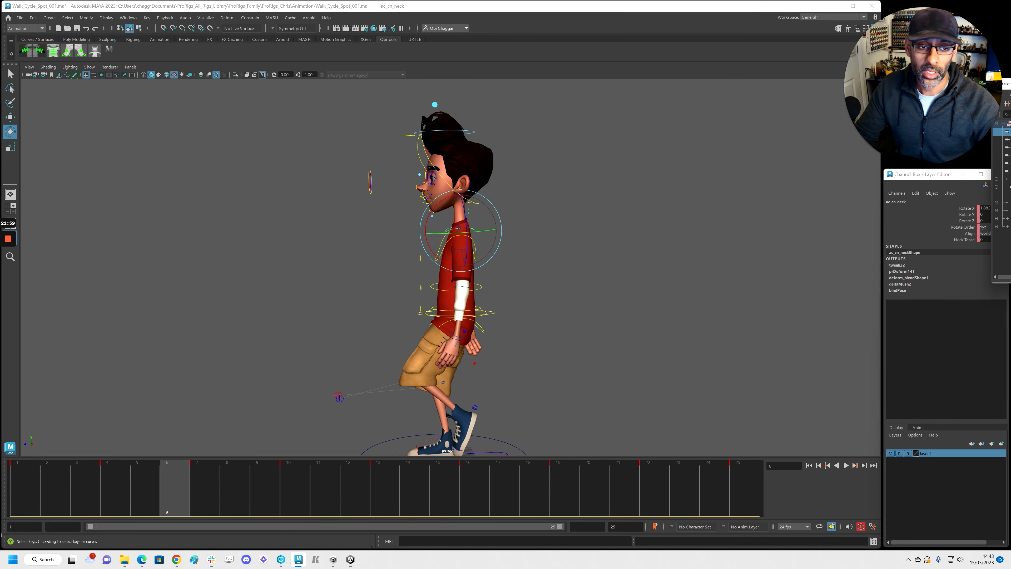
# Scale down the neck's whole Rotate X curve in the Graph Editor and replay the cycle
pyautogui.moveTo(1008, 85); pyautogui.dragTo(513, 95)
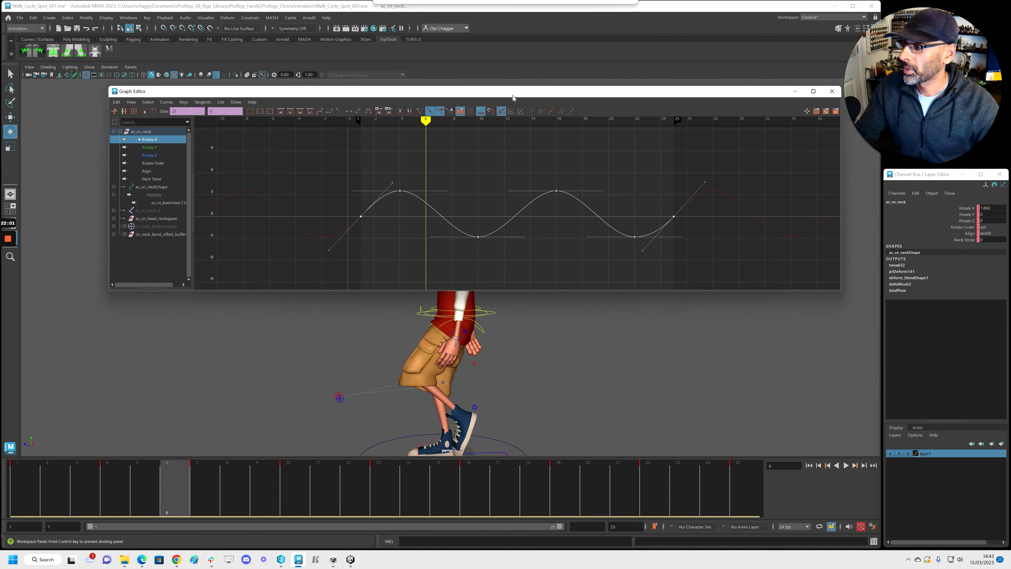
pyautogui.moveTo(359, 214); pyautogui.dragTo(359, 222, button='middle')
pyautogui.moveTo(371, 92); pyautogui.dragTo(1007, 89)
pyautogui.hotkey('alt', 'v')
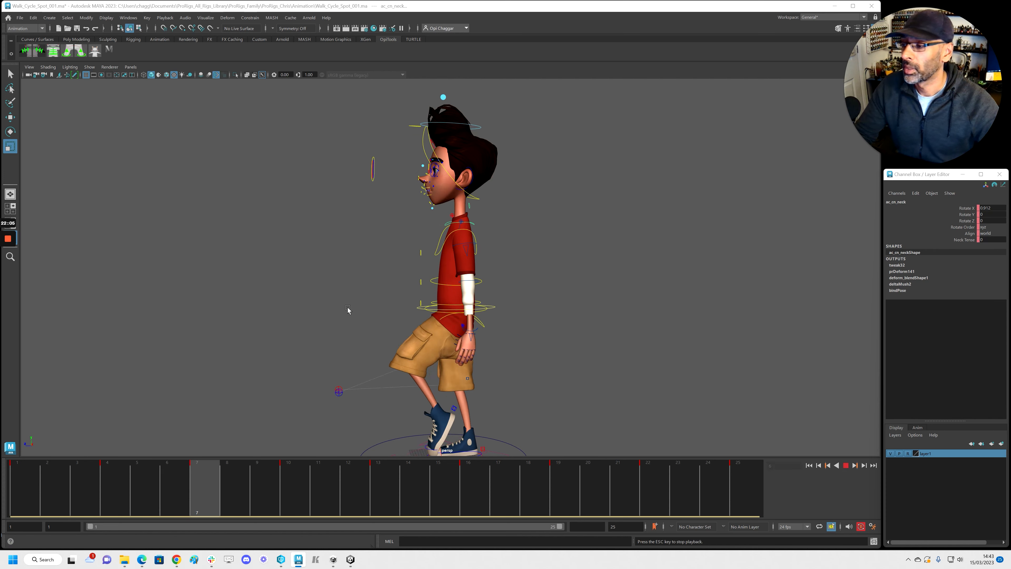
pyautogui.hotkey('alt', 'v')
# Select the head control and bring its animation curves up in the Graph Editor with the character framed below
pyautogui.click(417, 163)
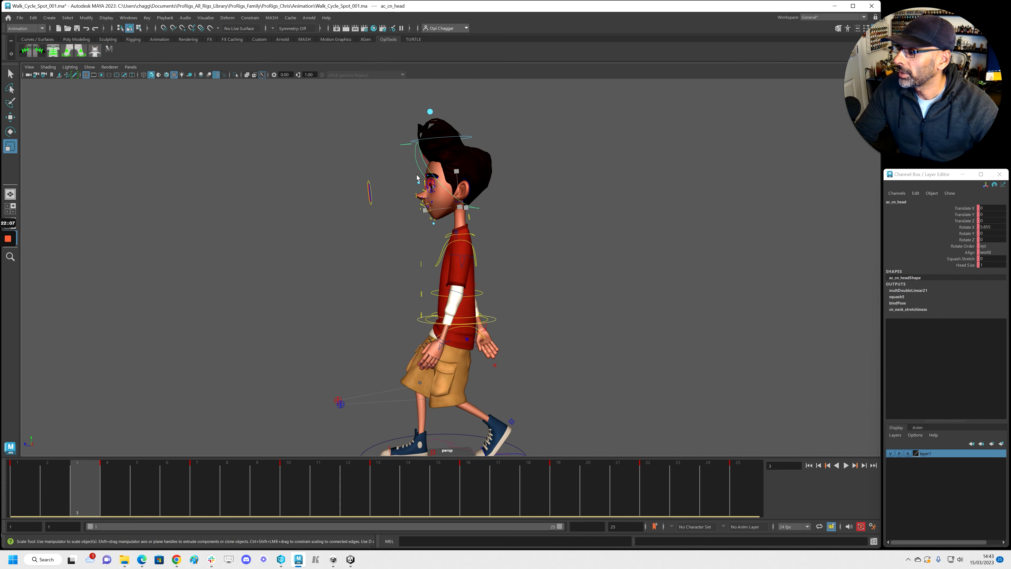
pyautogui.moveTo(1008, 93); pyautogui.dragTo(236, 58)
pyautogui.scroll(-1, 534, 319)
pyautogui.keyDown('alt'); pyautogui.moveTo(534, 318); pyautogui.dragTo(528, 389, button='middle'); pyautogui.keyUp('alt')
pyautogui.keyDown('alt'); pyautogui.moveTo(573, 366); pyautogui.dragTo(551, 360, button='right'); pyautogui.keyUp('alt')
pyautogui.moveTo(307, 104); pyautogui.dragTo(361, 136)
pyautogui.moveTo(360, 131); pyautogui.dragTo(364, 160, button='middle')
pyautogui.hotkey('ctrl', 'z')
# Isolate the head's Rotate X curve and lower its key at frame 4 to about 3.7
pyautogui.click(160, 126)
pyautogui.press('w')
pyautogui.moveTo(318, 115); pyautogui.dragTo(364, 176, button='middle')
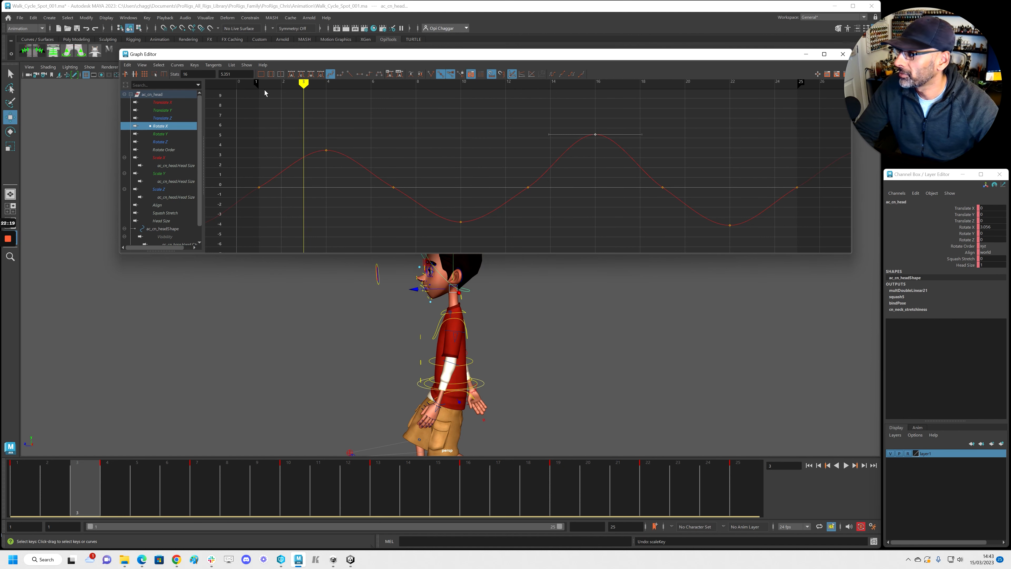
# Set the head's Rotate X key at frame 16 to 3.751 and match the frame 22 key to the frame 10 key's value
pyautogui.write('3.751')
pyautogui.press('Return')
pyautogui.moveTo(354, 179); pyautogui.dragTo(712, 212)
pyautogui.moveTo(436, 219); pyautogui.dragTo(477, 236)
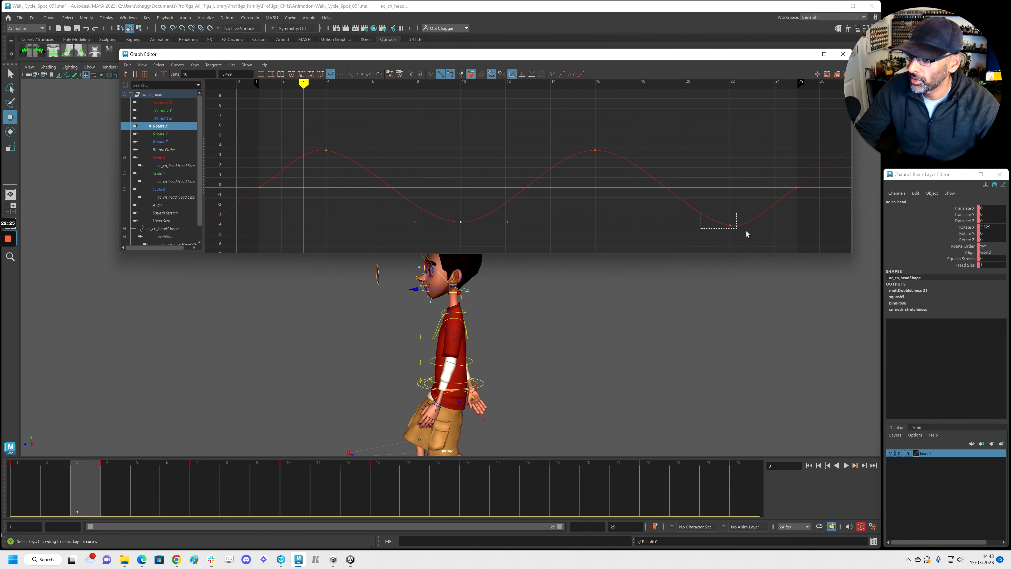
pyautogui.press('Return')
pyautogui.moveTo(412, 194); pyautogui.dragTo(747, 242)
pyautogui.click(259, 188)
pyautogui.moveTo(281, 157); pyautogui.dragTo(297, 181)
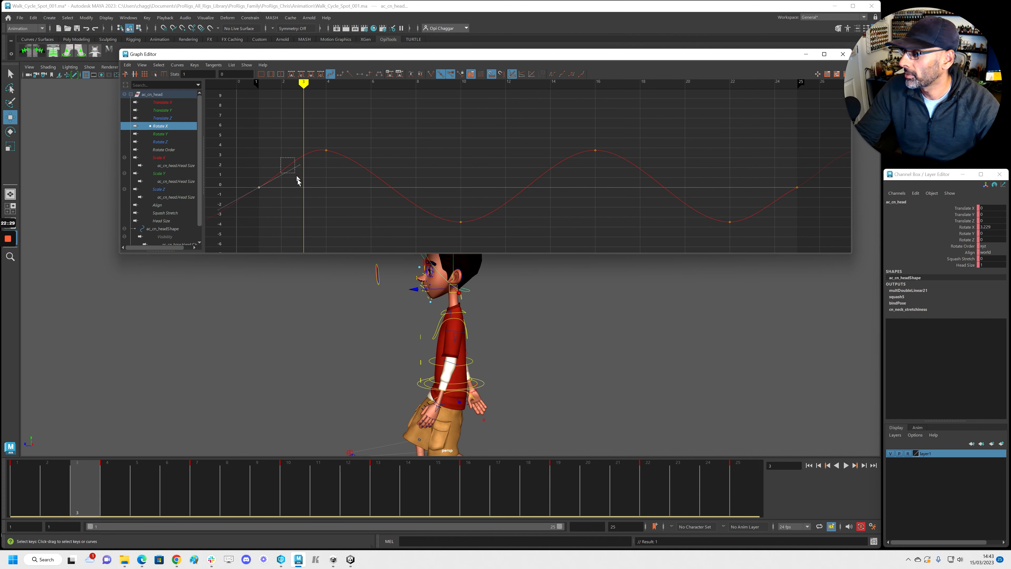
pyautogui.moveTo(741, 162); pyautogui.dragTo(807, 208)
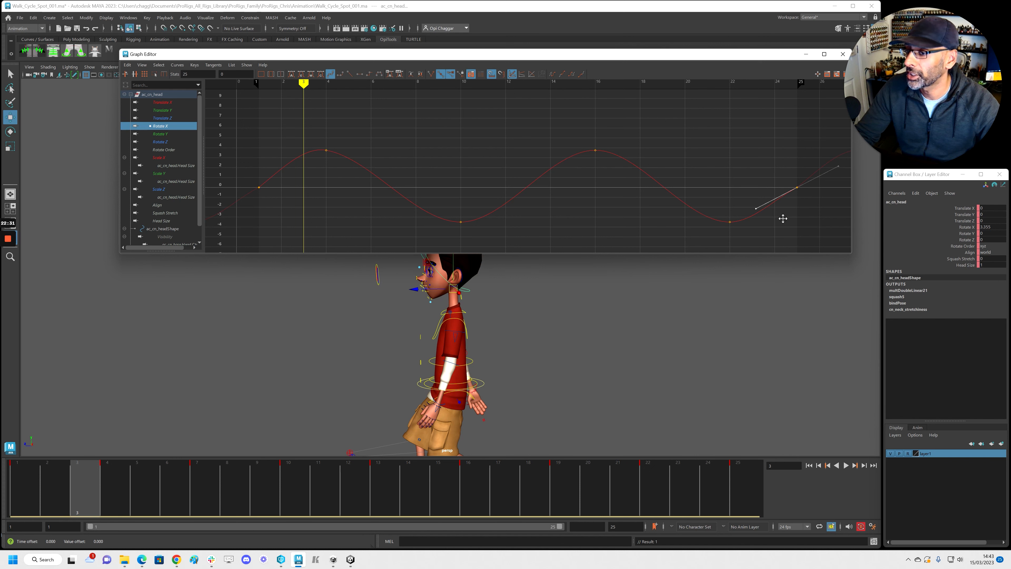
# Scale down the head's whole Rotate X curve to a peak of about 2.4 and play the cycle
pyautogui.keyDown('alt'); pyautogui.moveTo(712, 164); pyautogui.dragTo(574, 171, button='right'); pyautogui.keyUp('alt')
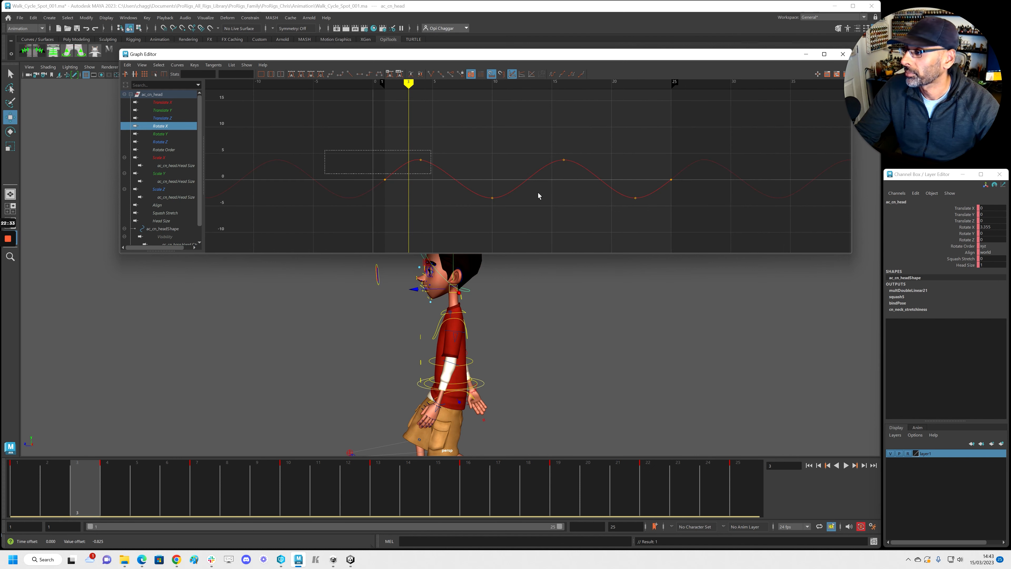
pyautogui.moveTo(539, 193); pyautogui.dragTo(750, 223)
pyautogui.press('r')
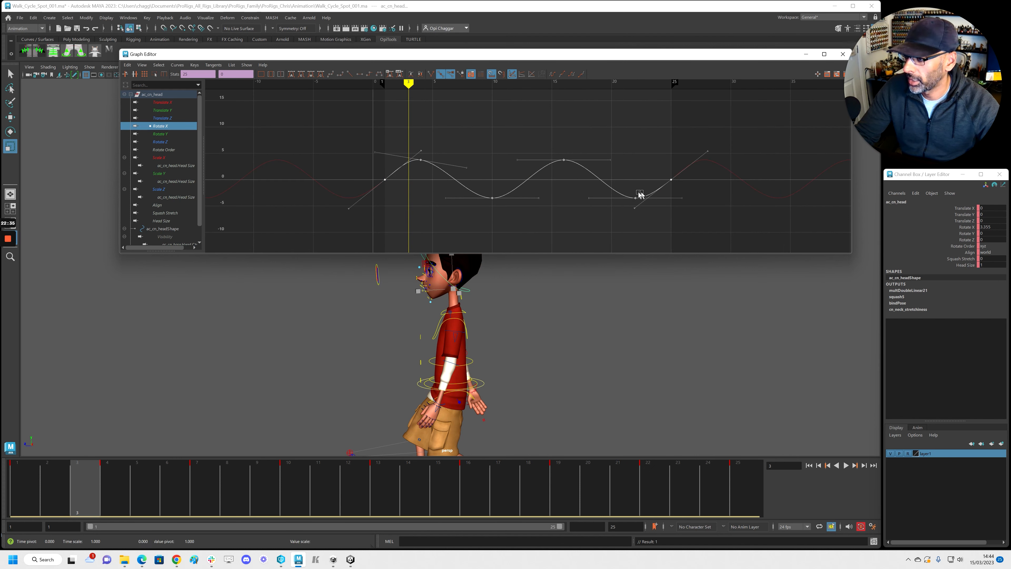
pyautogui.moveTo(384, 175); pyautogui.dragTo(385, 182, button='middle')
pyautogui.hotkey('alt', 'v')
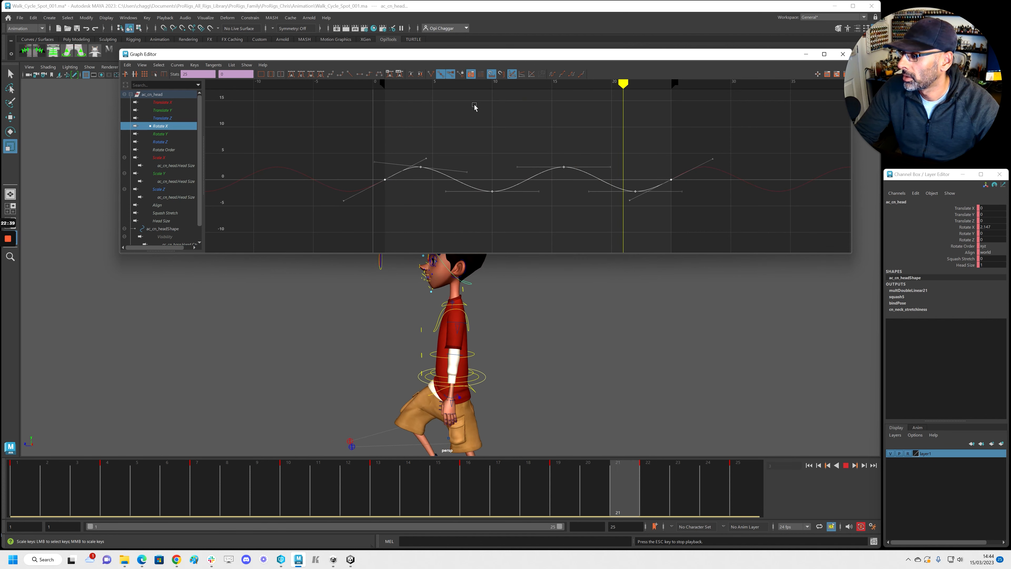
pyautogui.press('Escape')
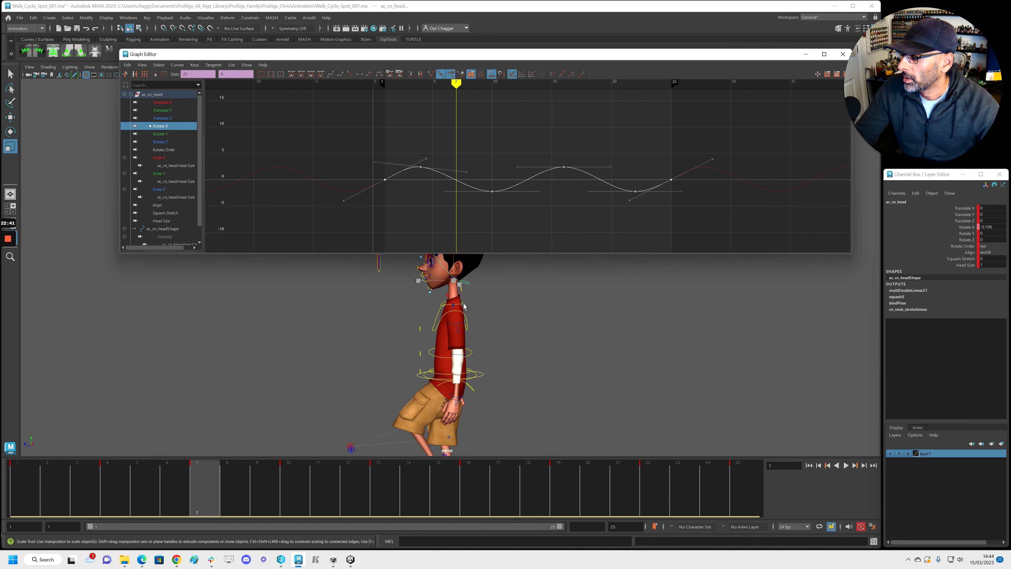
# Reselect the head control, isolate its Rotate X curve and shift all its keys 2 frames later
pyautogui.click(464, 306)
pyautogui.click(469, 285)
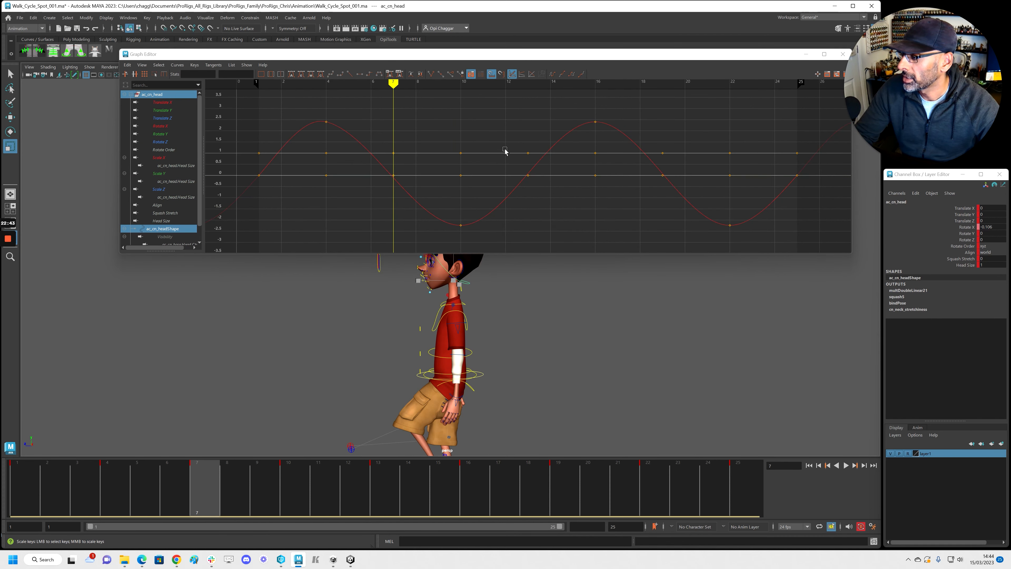
pyautogui.click(188, 127)
pyautogui.moveTo(283, 102); pyautogui.dragTo(762, 233)
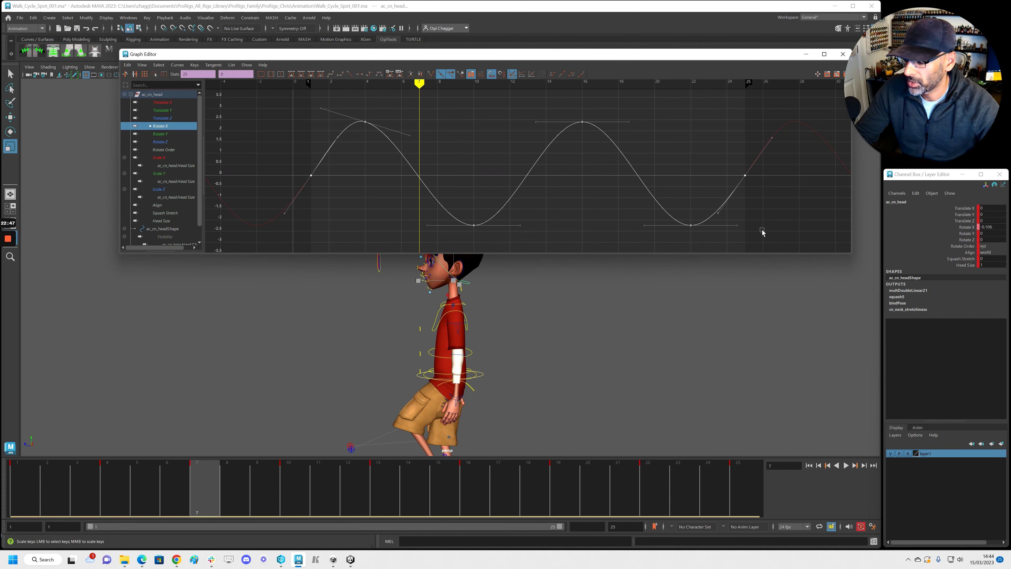
pyautogui.keyDown('shift'); pyautogui.moveTo(762, 226); pyautogui.dragTo(797, 224, button='middle'); pyautogui.keyUp('shift')
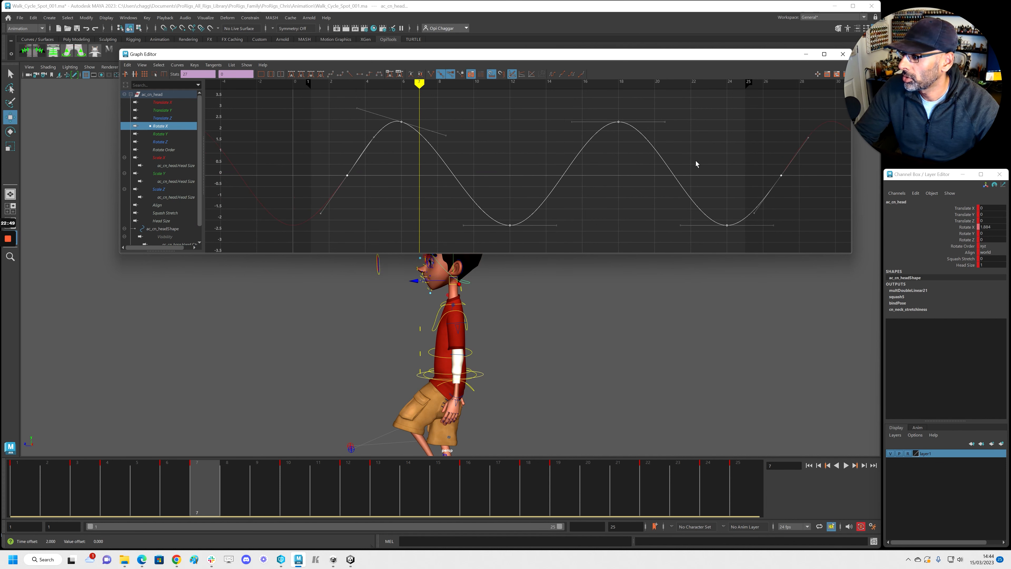
# Move the Graph Editor out of the way and play the cycle to review the offset head nod from front and side
pyautogui.moveTo(527, 55); pyautogui.dragTo(489, 18)
pyautogui.press('w')
pyautogui.hotkey('alt', 'v')
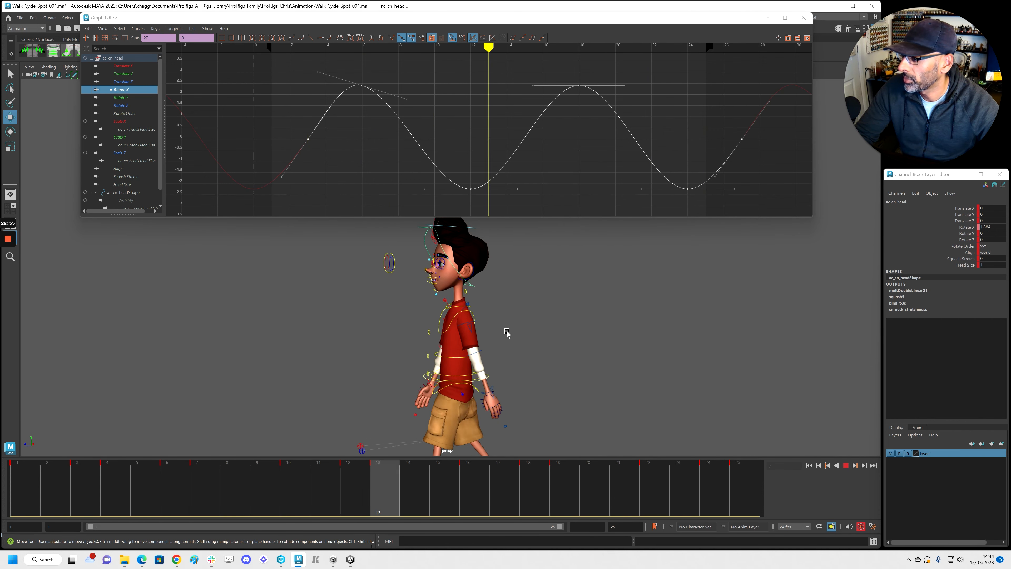
pyautogui.moveTo(584, 18); pyautogui.dragTo(1010, 99)
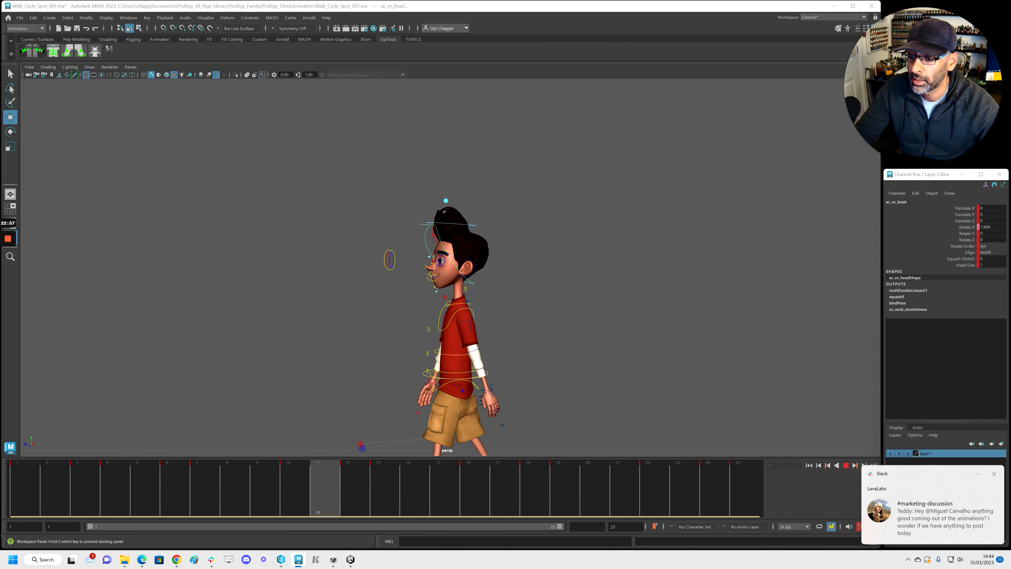
pyautogui.click(993, 473)
pyautogui.keyDown('alt'); pyautogui.moveTo(393, 278); pyautogui.dragTo(519, 287); pyautogui.keyUp('alt')
pyautogui.keyDown('alt'); pyautogui.moveTo(519, 287); pyautogui.dragTo(511, 213, button='middle'); pyautogui.keyUp('alt')
pyautogui.keyDown('alt'); pyautogui.moveTo(506, 295); pyautogui.dragTo(523, 303, button='right'); pyautogui.keyUp('alt')
pyautogui.keyDown('alt'); pyautogui.moveTo(523, 303); pyautogui.dragTo(523, 310); pyautogui.keyUp('alt')
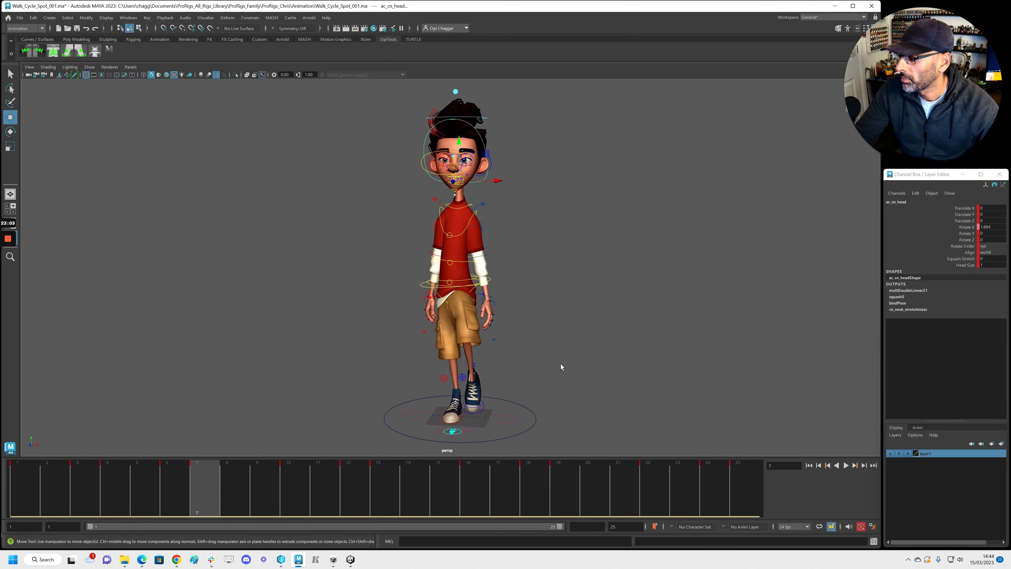
pyautogui.keyDown('alt'); pyautogui.moveTo(560, 366); pyautogui.dragTo(416, 325); pyautogui.keyUp('alt')
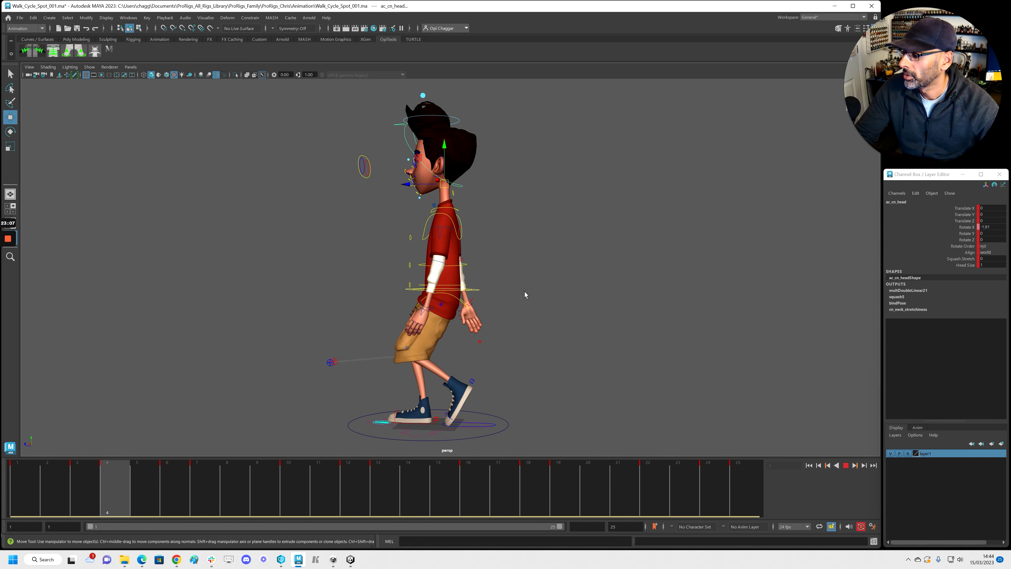
# Examine the leg and body pose around frames 4 to 6 in the orthographic side view
pyautogui.press('Escape')
pyautogui.press('space')
pyautogui.press('space')
pyautogui.scroll(2, 505, 230)
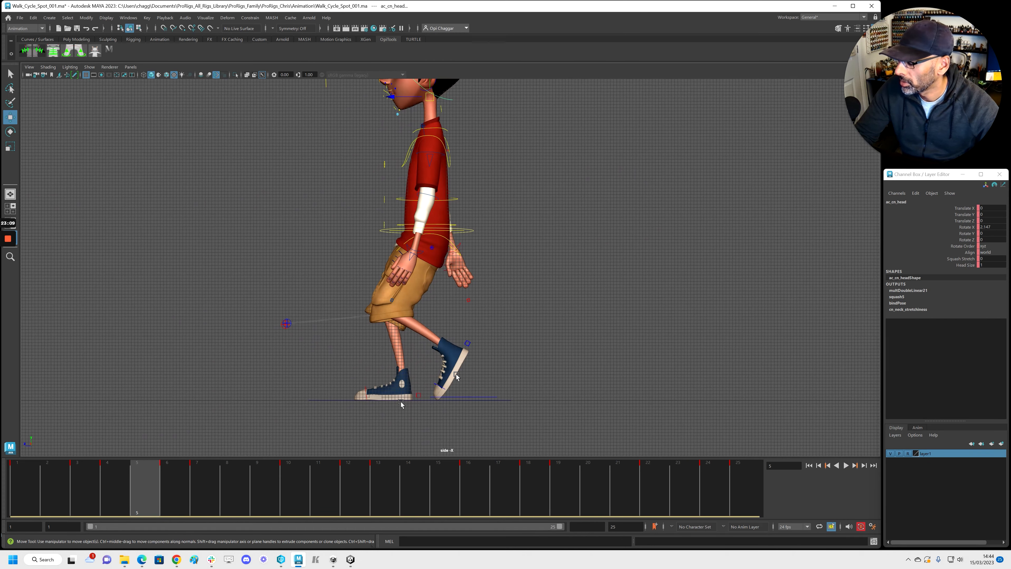
pyautogui.moveTo(116, 496); pyautogui.dragTo(171, 495)
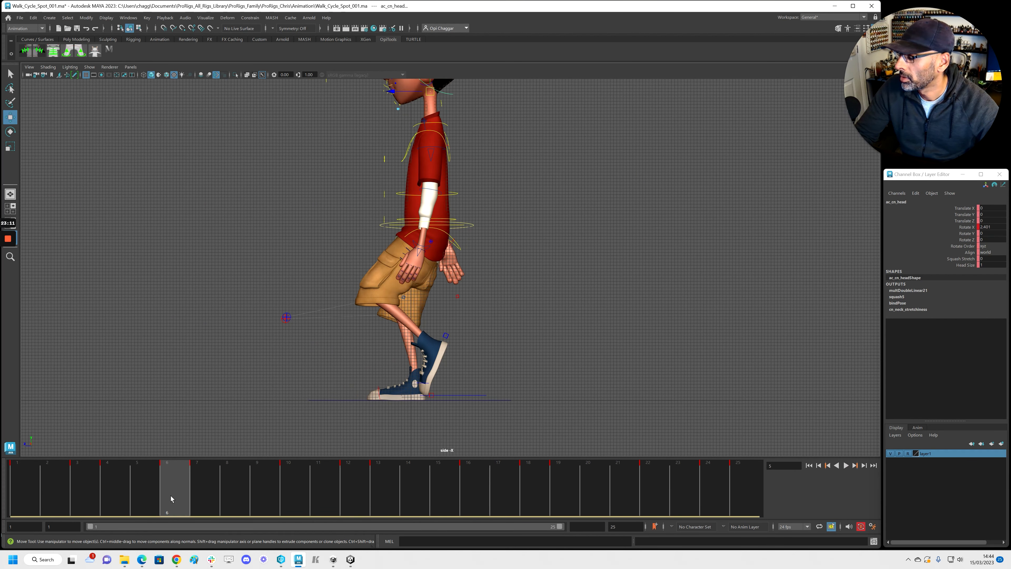
pyautogui.moveTo(109, 489)
pyautogui.mouseDown()
pyautogui.moveTo(50, 481)
pyautogui.moveTo(141, 493)
pyautogui.moveTo(127, 492)
pyautogui.mouseUp()
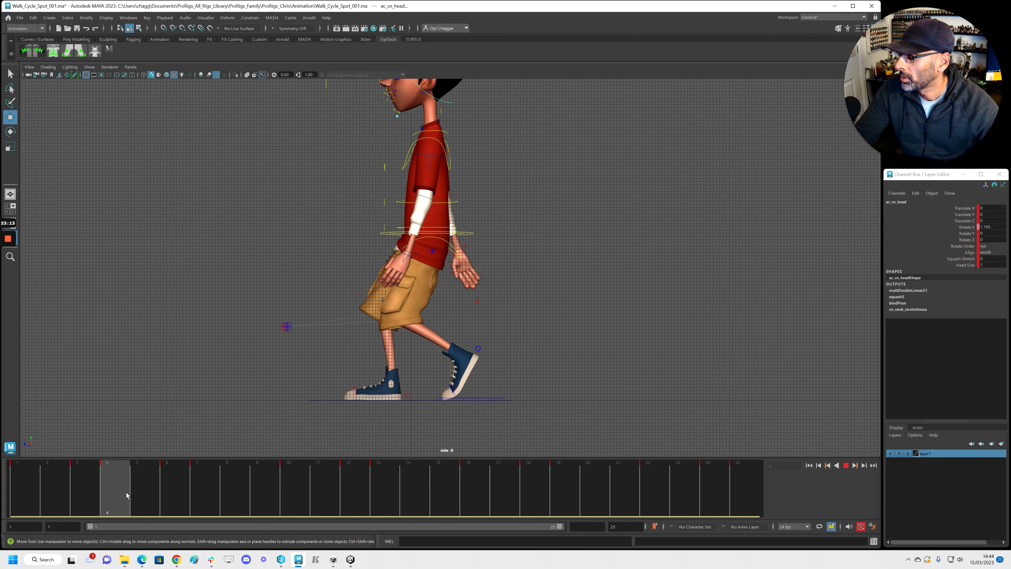
pyautogui.click(565, 254)
# In the perspective view, select the root control and raise its Translate Y keys at frames 4 and 16 to about -3.48
pyautogui.press('space')
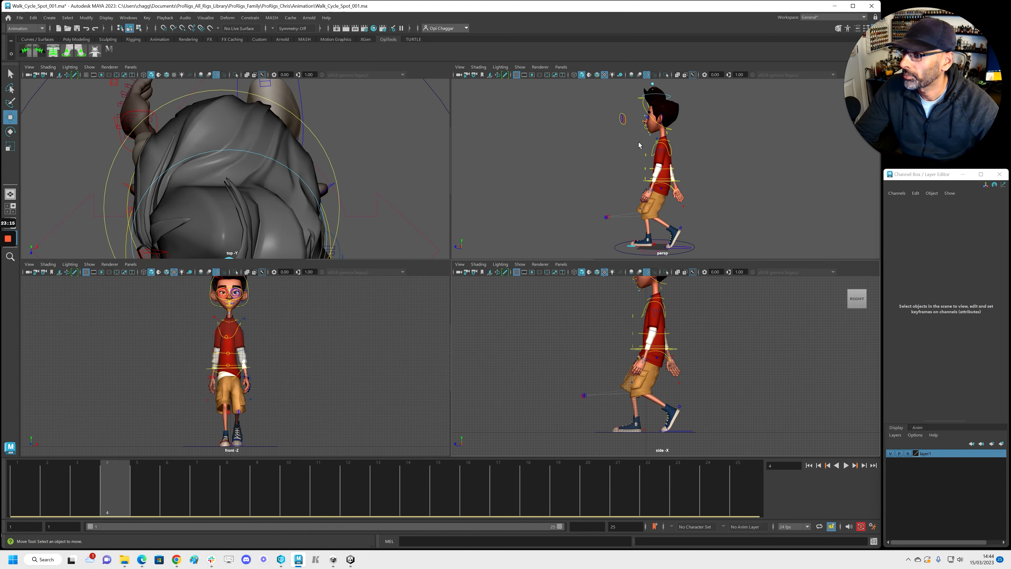
pyautogui.press('space')
pyautogui.scroll(5, 517, 310)
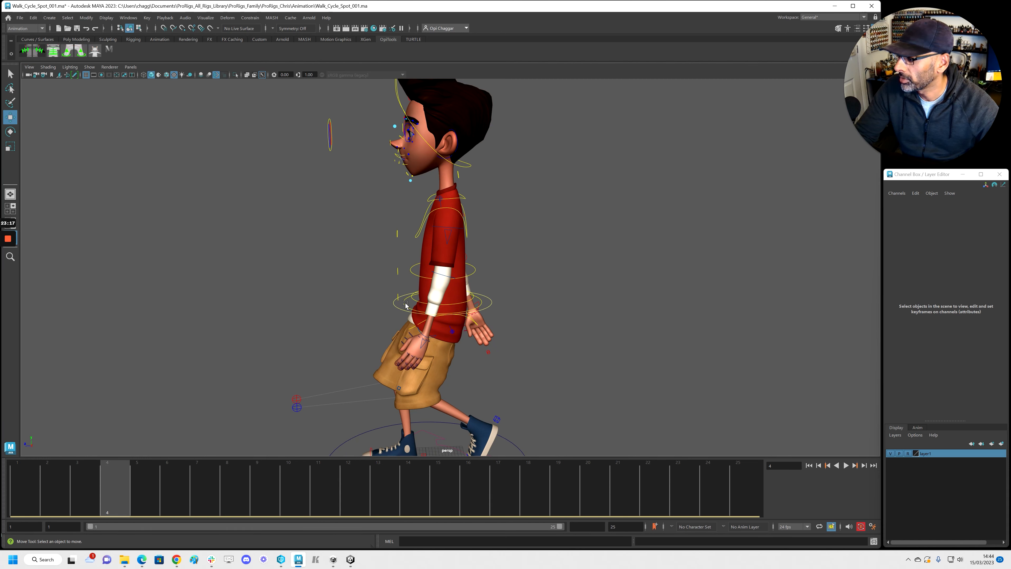
pyautogui.click(407, 302)
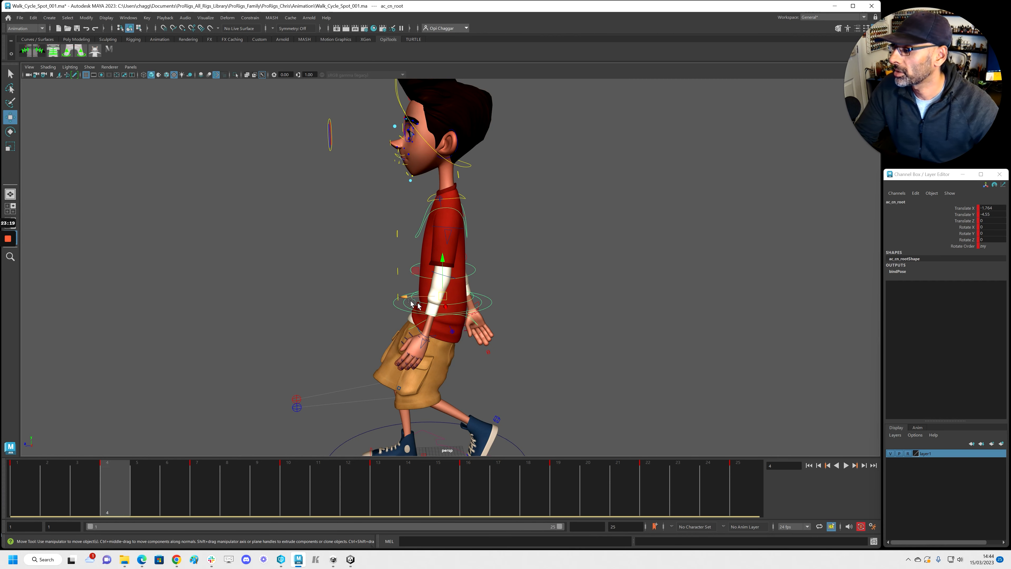
pyautogui.moveTo(2, 57); pyautogui.dragTo(191, 57)
pyautogui.click(147, 113)
pyautogui.scroll(-3, 434, 188)
pyautogui.moveTo(334, 205); pyautogui.dragTo(601, 241)
pyautogui.keyDown('shift'); pyautogui.moveTo(601, 229); pyautogui.dragTo(572, 214, button='middle'); pyautogui.keyUp('shift')
pyautogui.moveTo(397, 210); pyautogui.dragTo(397, 210)
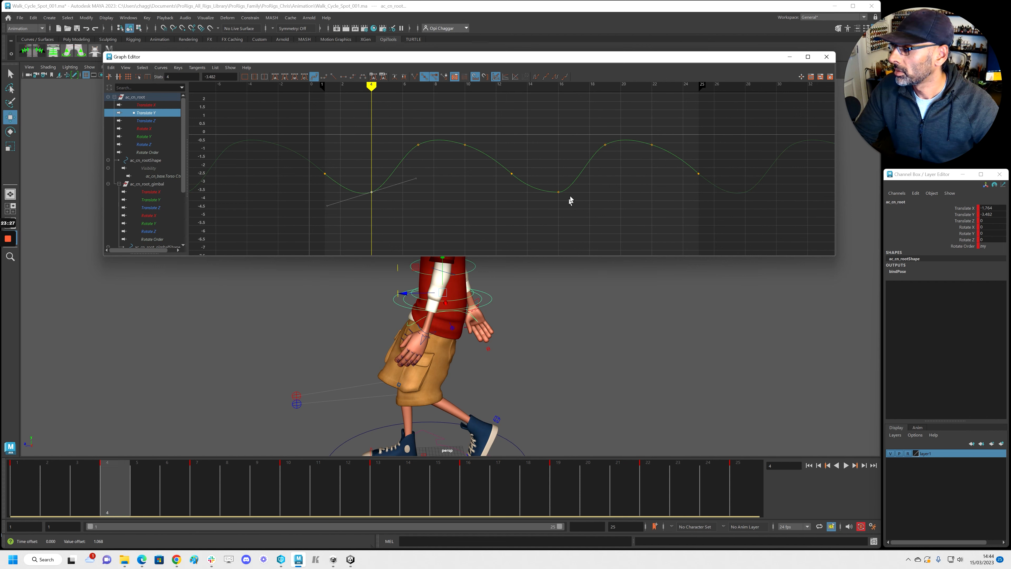
pyautogui.click(526, 13)
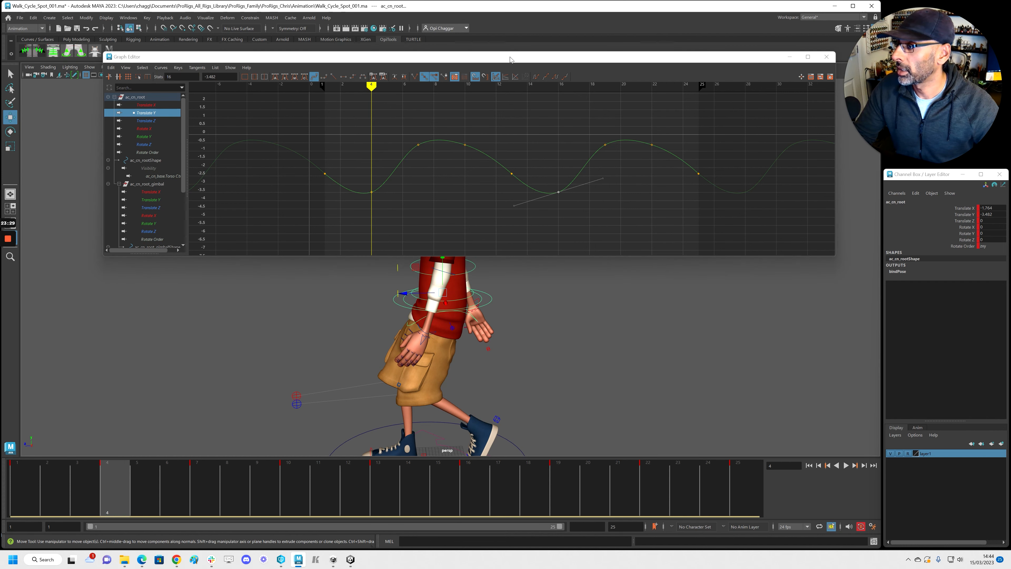
# Move the Graph Editor aside and play the full-body walk from the side and three-quarter angles to review the body bounce
pyautogui.moveTo(510, 59); pyautogui.dragTo(1010, 151)
pyautogui.keyDown('alt'); pyautogui.moveTo(585, 317); pyautogui.dragTo(294, 295, button='right'); pyautogui.keyUp('alt')
pyautogui.hotkey('alt', 'v')
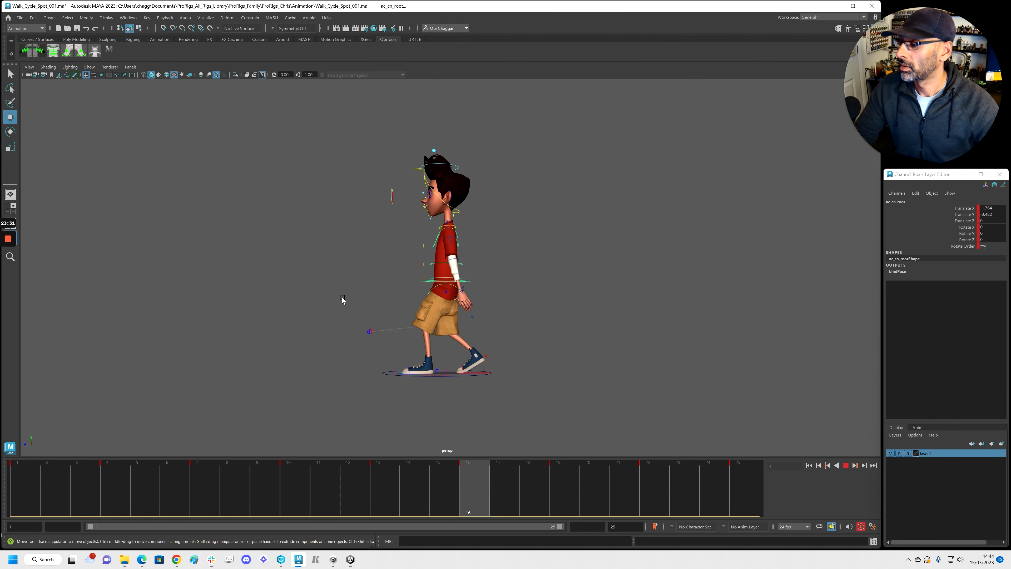
pyautogui.scroll(2, 403, 313)
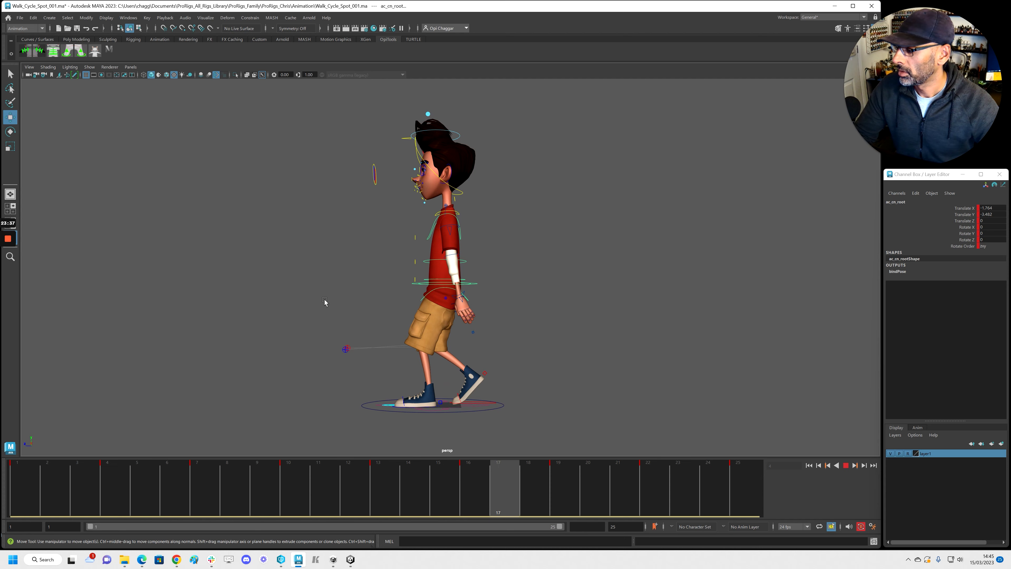
pyautogui.keyDown('alt'); pyautogui.moveTo(325, 302); pyautogui.dragTo(357, 292); pyautogui.keyUp('alt')
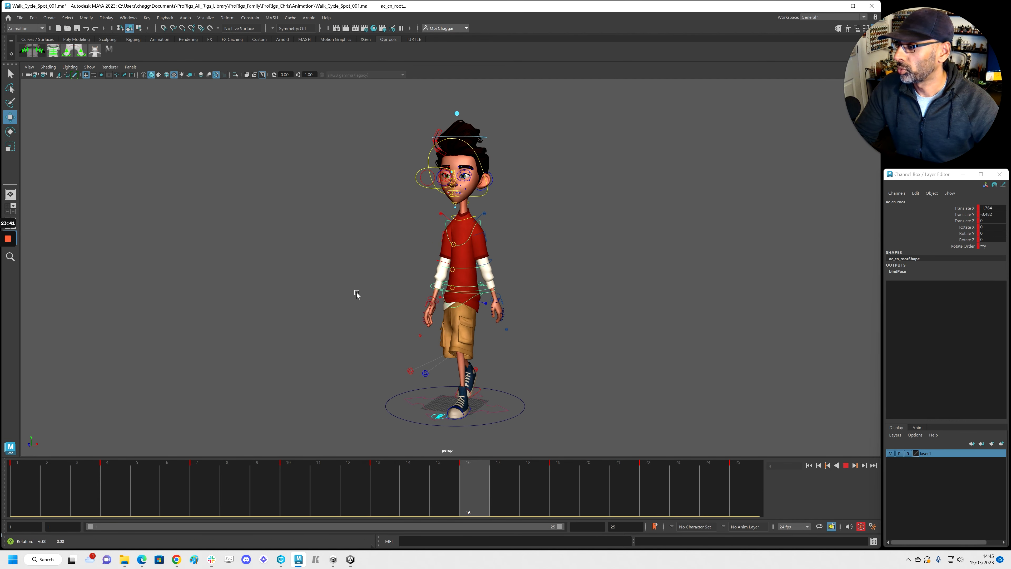
pyautogui.hotkey('alt', 'v')
pyautogui.keyDown('alt'); pyautogui.moveTo(449, 308); pyautogui.dragTo(326, 314); pyautogui.keyUp('alt')
pyautogui.hotkey('alt', 'v')
pyautogui.hotkey('alt', 'v')
# Return to frame 1 and replay the walk cycle while viewing the whole character from the front quarter
pyautogui.click(25, 484)
pyautogui.scroll(-3, 325, 362)
pyautogui.keyDown('alt'); pyautogui.moveTo(325, 362); pyautogui.dragTo(354, 365); pyautogui.keyUp('alt')
pyautogui.scroll(-1, 448, 341)
pyautogui.hotkey('alt', 'v')
pyautogui.hotkey('alt', 'v')
pyautogui.moveTo(120, 494); pyautogui.dragTo(18, 494)
pyautogui.keyDown('alt'); pyautogui.moveTo(322, 288); pyautogui.dragTo(348, 283); pyautogui.keyUp('alt')
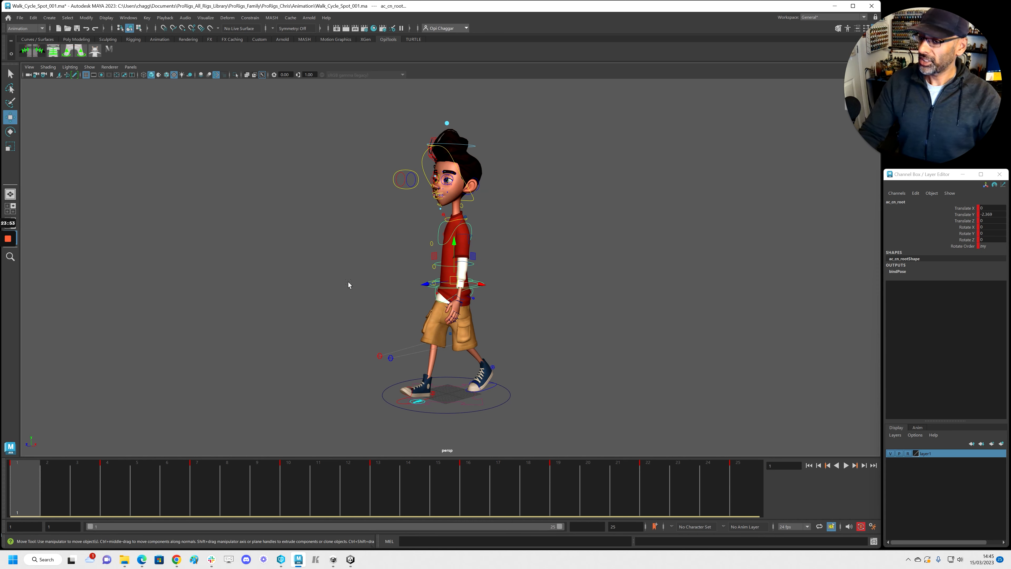
pyautogui.hotkey('alt', 'v')
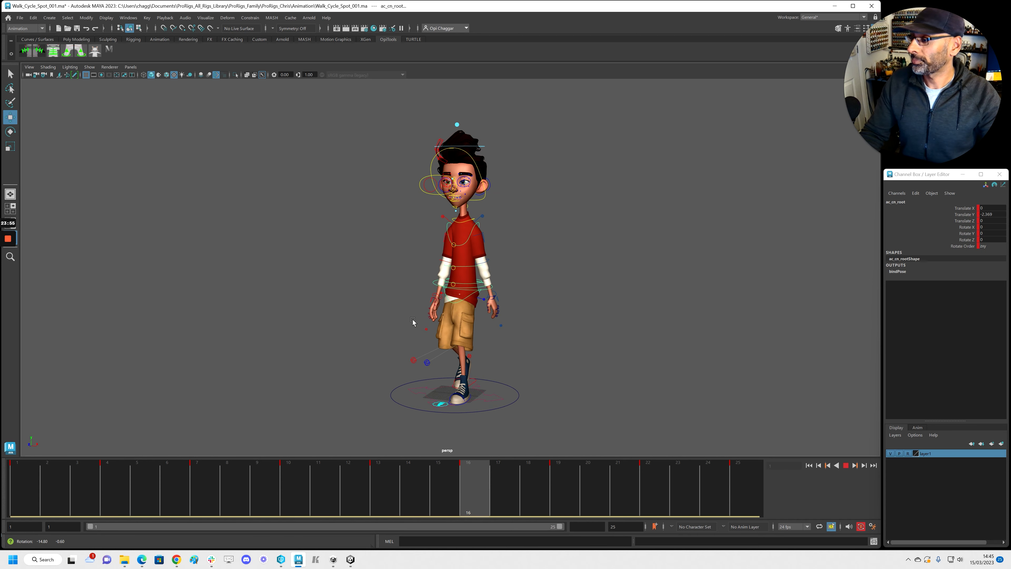
pyautogui.hotkey('alt', 'v')
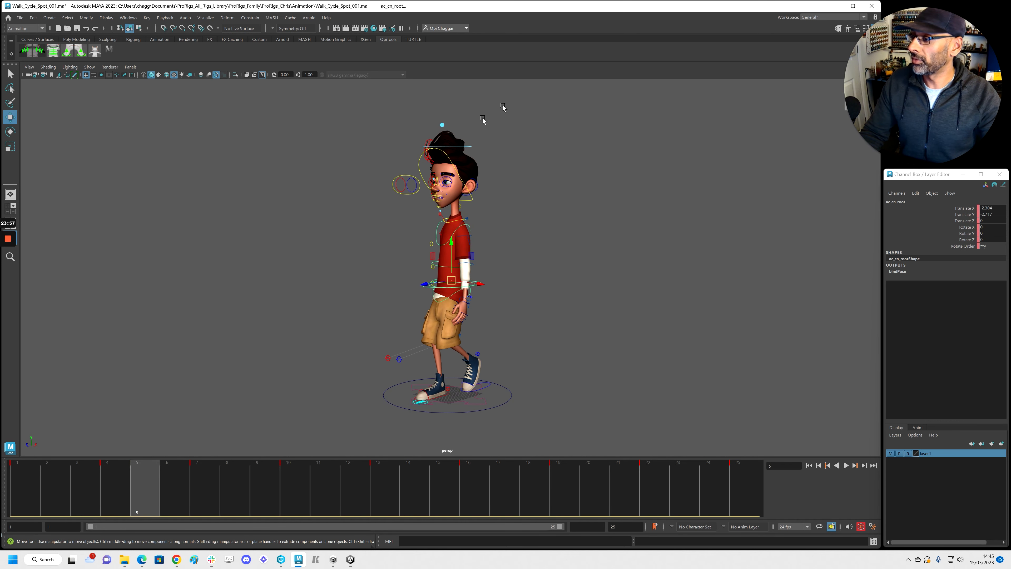
# Inspect the middle head, upper head, hair top and left ear controls close up by selecting each in turn
pyautogui.keyDown('alt'); pyautogui.moveTo(355, 230); pyautogui.dragTo(521, 222, button='right'); pyautogui.keyUp('alt')
pyautogui.keyDown('alt'); pyautogui.moveTo(522, 221); pyautogui.dragTo(558, 337, button='middle'); pyautogui.keyUp('alt')
pyautogui.keyDown('alt'); pyautogui.moveTo(402, 327); pyautogui.dragTo(445, 327); pyautogui.keyUp('alt')
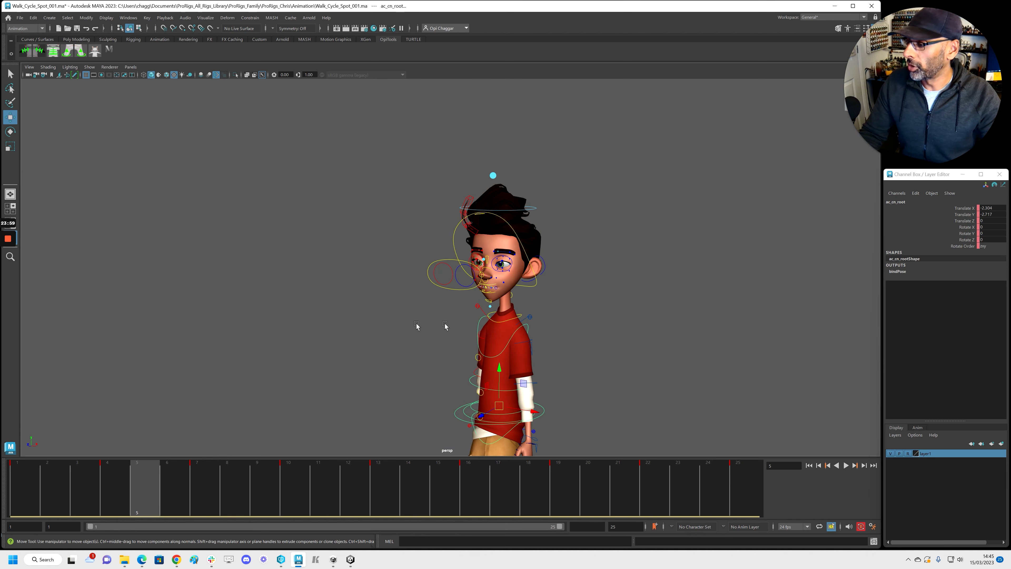
pyautogui.keyDown('alt'); pyautogui.moveTo(445, 327); pyautogui.dragTo(632, 325, button='right'); pyautogui.keyUp('alt')
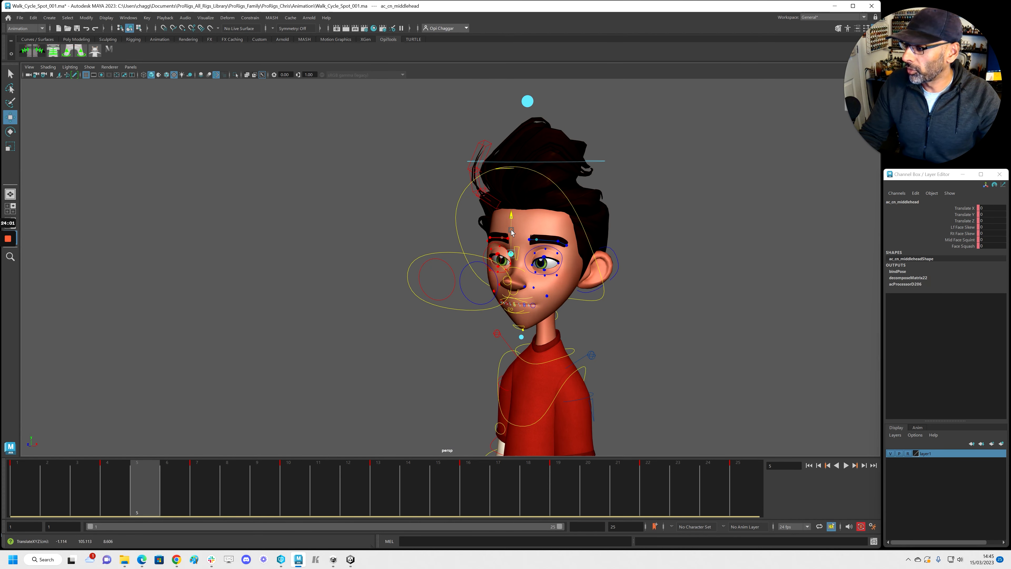
pyautogui.click(534, 117)
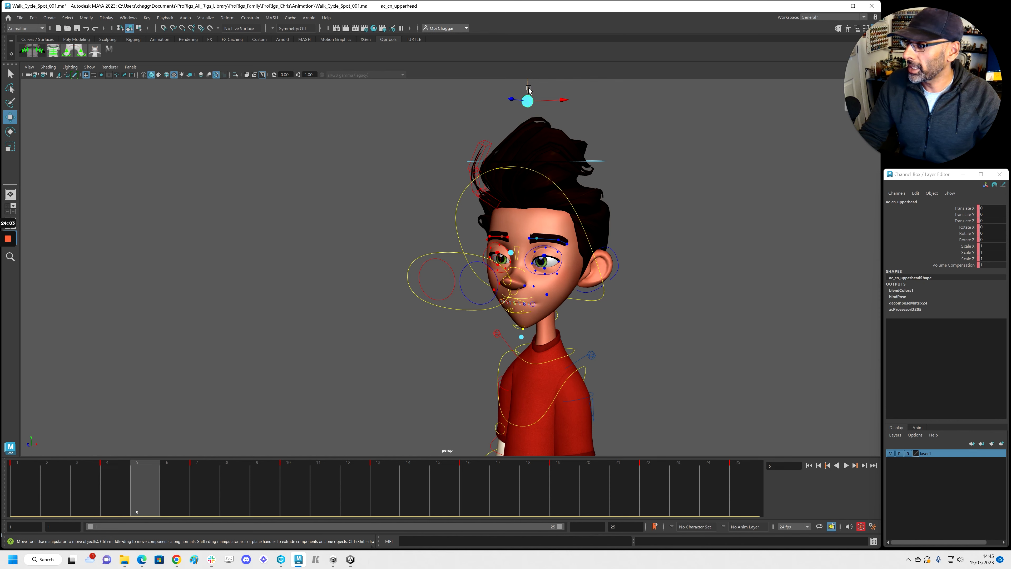
pyautogui.click(585, 157)
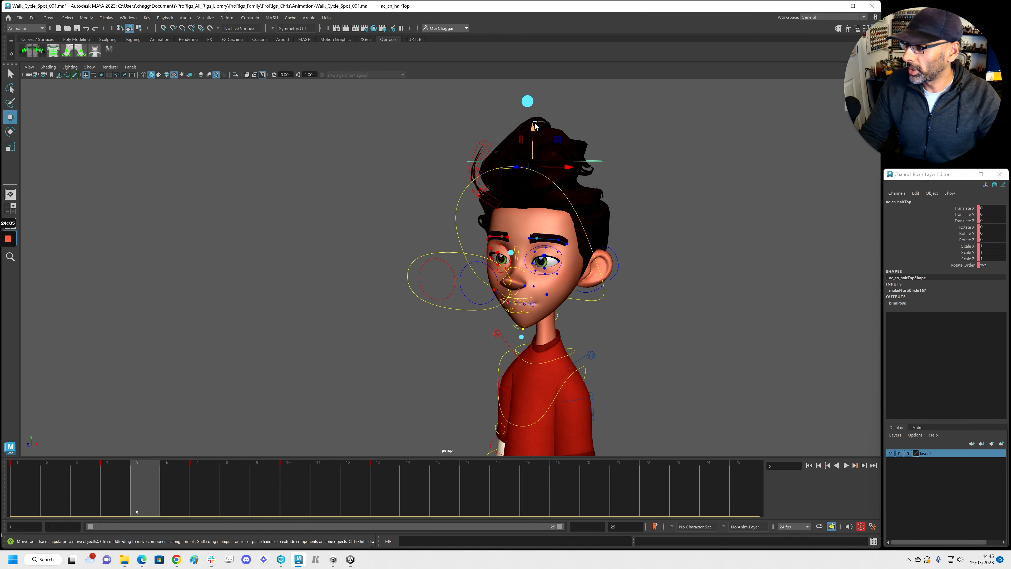
pyautogui.click(713, 219)
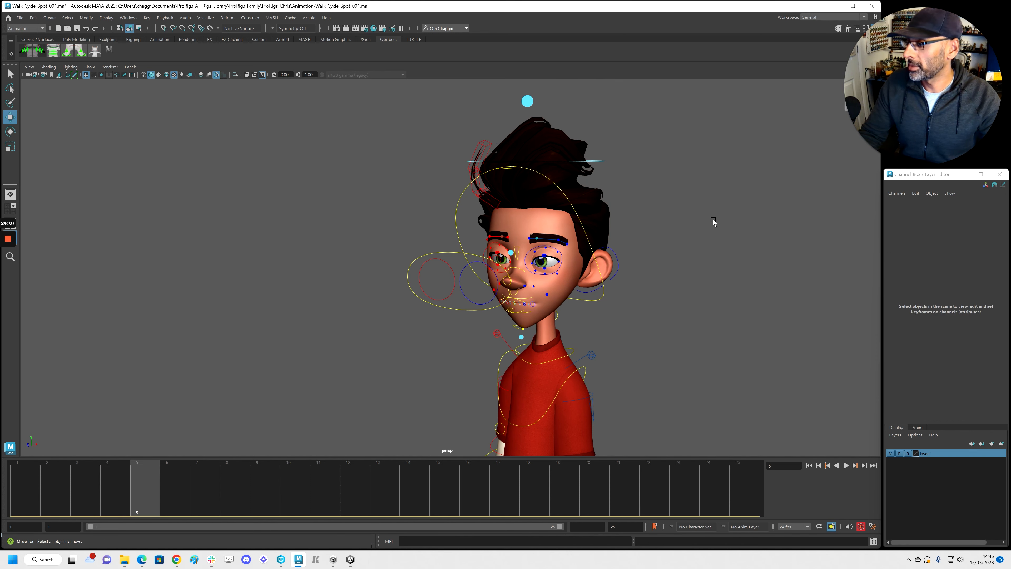
pyautogui.keyDown('alt'); pyautogui.moveTo(714, 219); pyautogui.dragTo(593, 255); pyautogui.keyUp('alt')
pyautogui.click(586, 271)
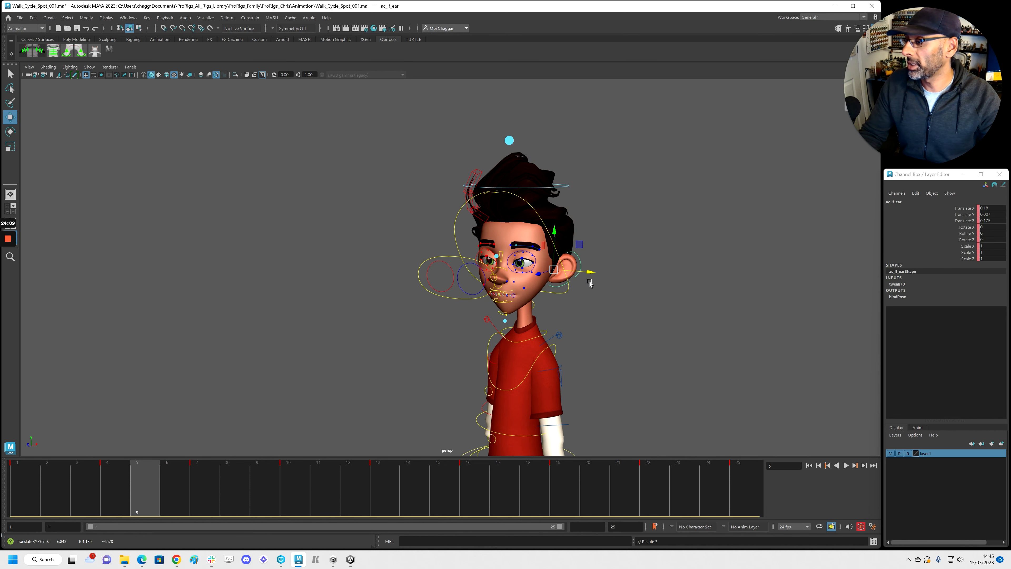
pyautogui.click(598, 306)
# Rewind to frame 1 and play the full-body walk cycle with the rig controls hidden
pyautogui.keyDown('alt'); pyautogui.moveTo(625, 298); pyautogui.dragTo(336, 291, button='right'); pyautogui.keyUp('alt')
pyautogui.keyDown('alt'); pyautogui.moveTo(336, 287); pyautogui.dragTo(346, 304, button='middle'); pyautogui.keyUp('alt')
pyautogui.keyDown('alt'); pyautogui.moveTo(317, 307); pyautogui.dragTo(450, 316, button='right'); pyautogui.keyUp('alt')
pyautogui.keyDown('alt'); pyautogui.moveTo(450, 315); pyautogui.dragTo(420, 300, button='middle'); pyautogui.keyUp('alt')
pyautogui.moveTo(265, 481); pyautogui.dragTo(17, 481)
pyautogui.keyDown('alt'); pyautogui.moveTo(434, 370); pyautogui.dragTo(377, 370, button='right'); pyautogui.keyUp('alt')
pyautogui.hotkey('alt', 'v')
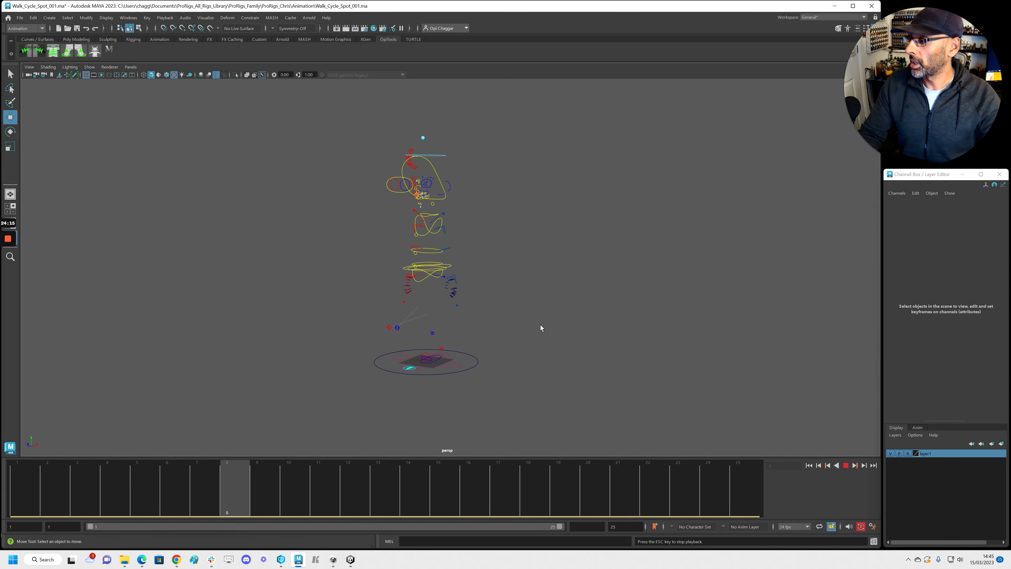
pyautogui.keyDown('alt'); pyautogui.moveTo(542, 332); pyautogui.dragTo(548, 334); pyautogui.keyUp('alt')
pyautogui.moveTo(548, 334)
pyautogui.keyDown('alt'); pyautogui.mouseDown(button='right')
pyautogui.moveTo(570, 344)
pyautogui.moveTo(558, 341)
pyautogui.mouseUp(button='right'); pyautogui.keyUp('alt')
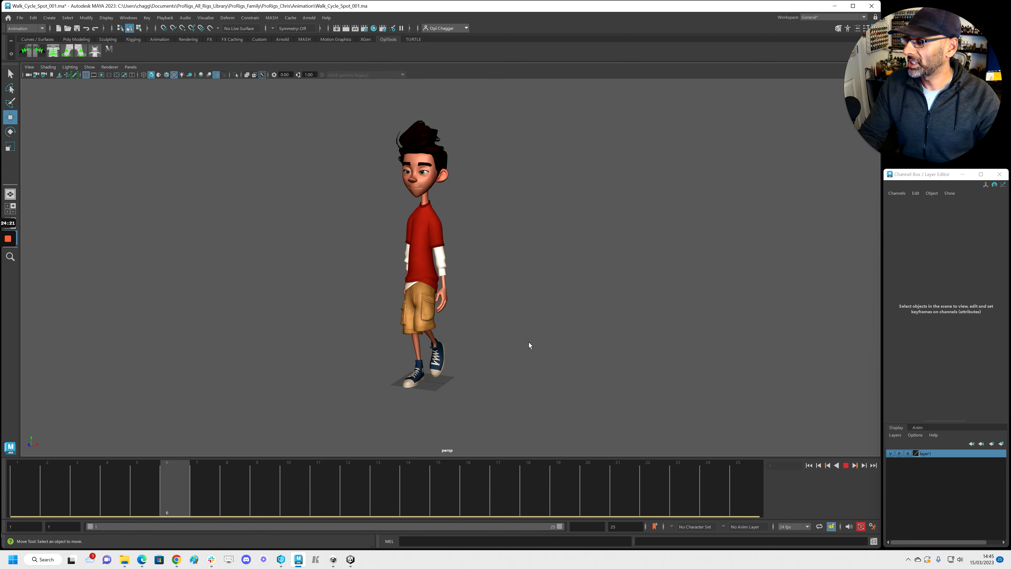
pyautogui.press('Escape')
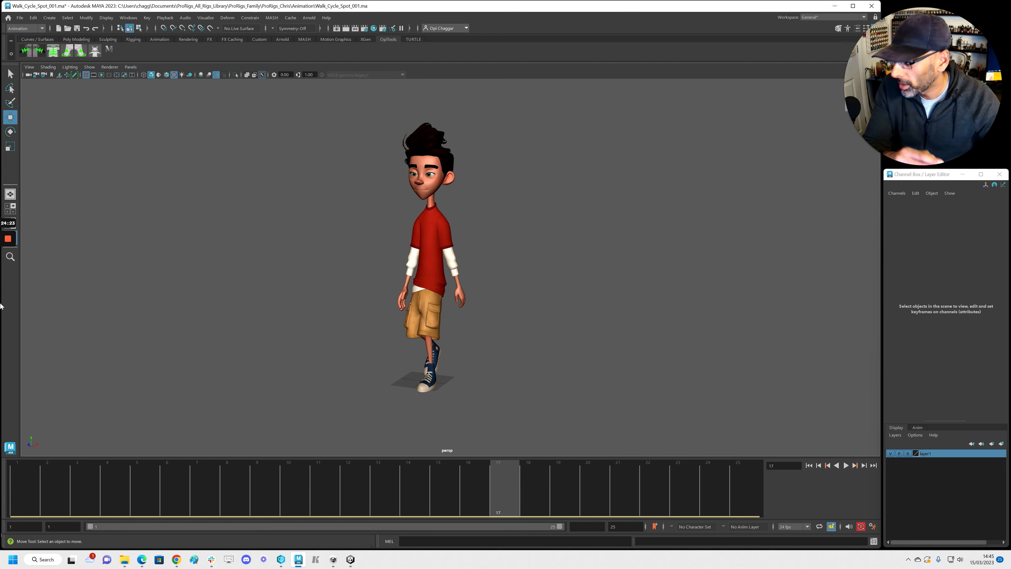